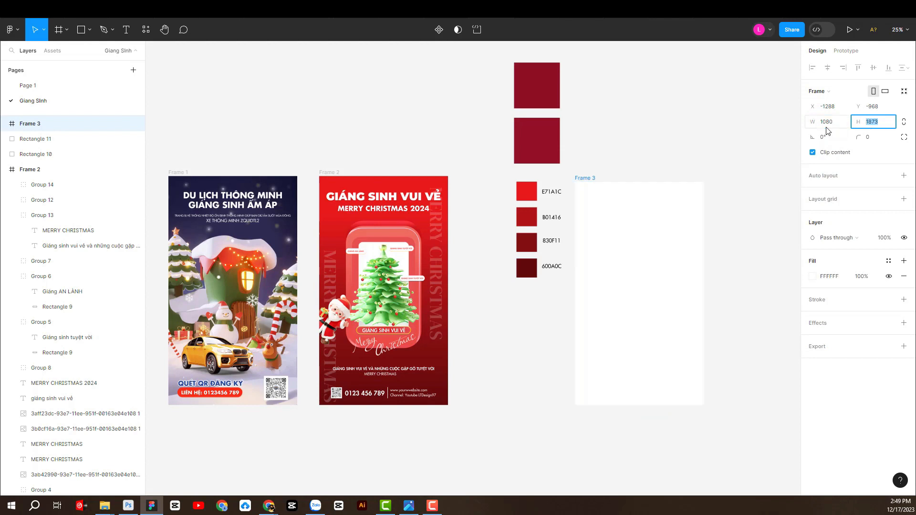
Step: Set Frame 3's height to 1920 and draw a rectangle covering the whole frame
text(1920)
key(Return)
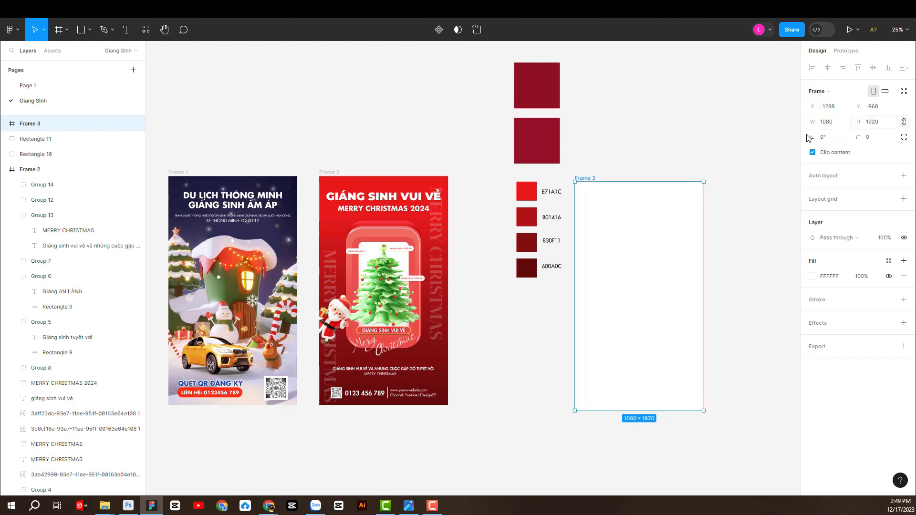
click(241, 94)
click(85, 37)
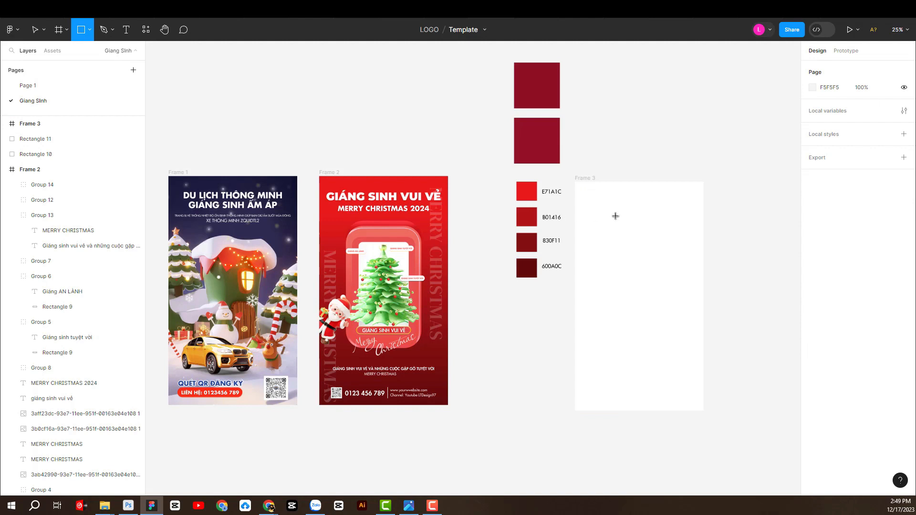
drag(575, 181, 704, 411)
click(659, 292)
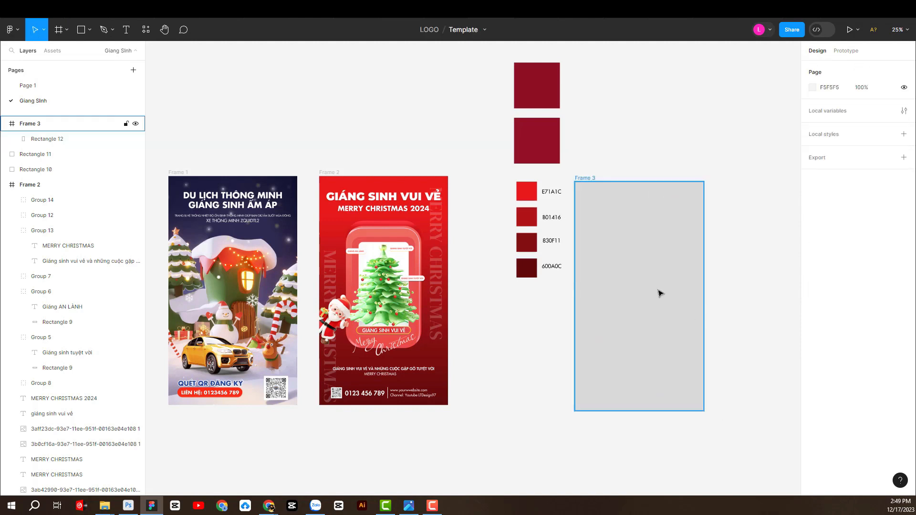
Step: Fill the rectangle with the dark red 8D0E21 sampled from the upper colour swatch
click(814, 339)
click(702, 382)
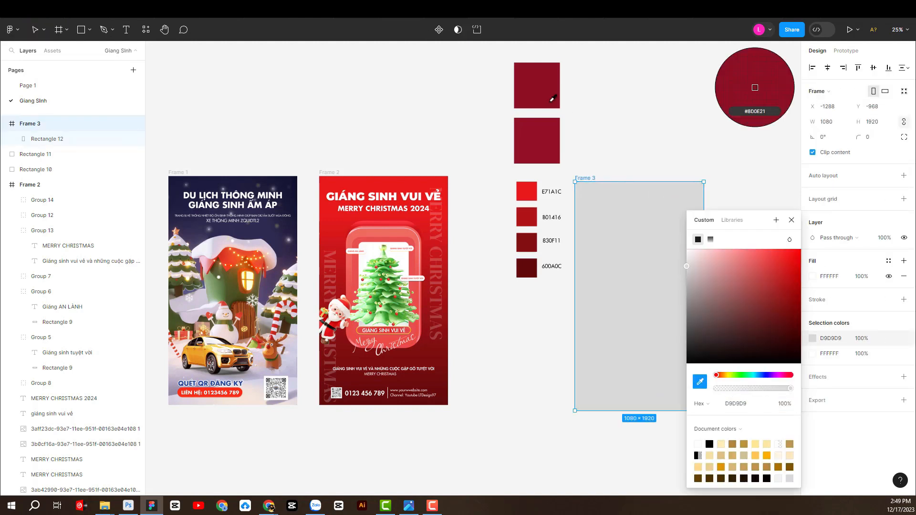
click(550, 98)
click(638, 129)
Step: Move Frame 3 slightly up and to the right so its top aligns with Frame 2
click(582, 180)
drag(583, 180, 589, 175)
click(657, 148)
drag(657, 147, 630, 140)
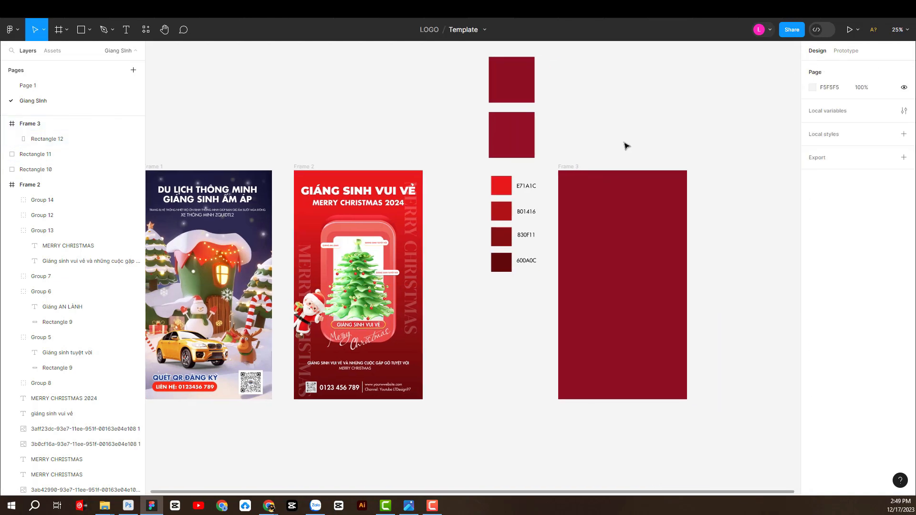
Step: Bring the dark red pattern image into Frame 3 and place it over the background rectangle
key(minus)
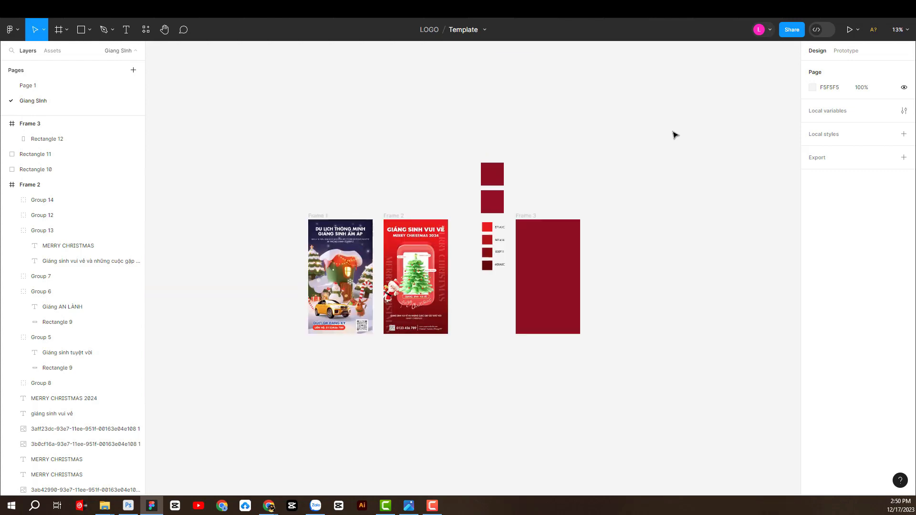
key(equal)
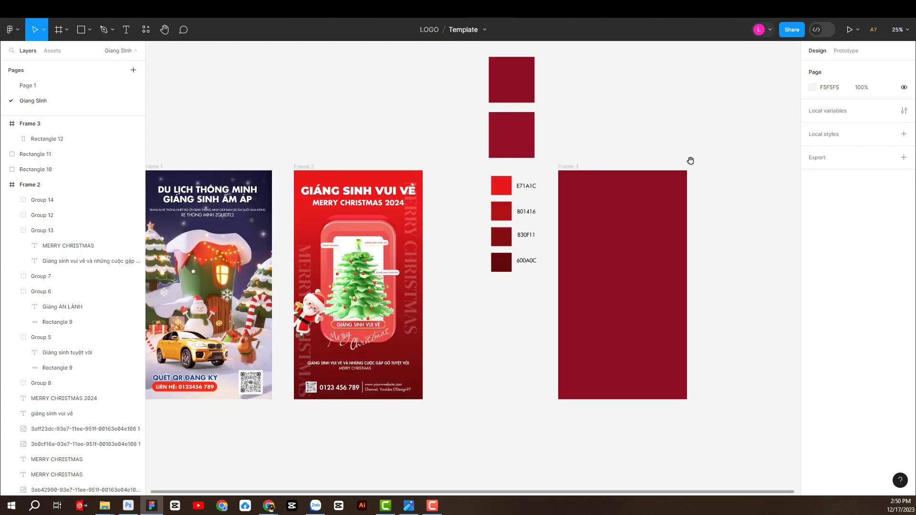
drag(691, 161, 613, 156)
drag(740, 215, 713, 214)
drag(660, 245, 601, 270)
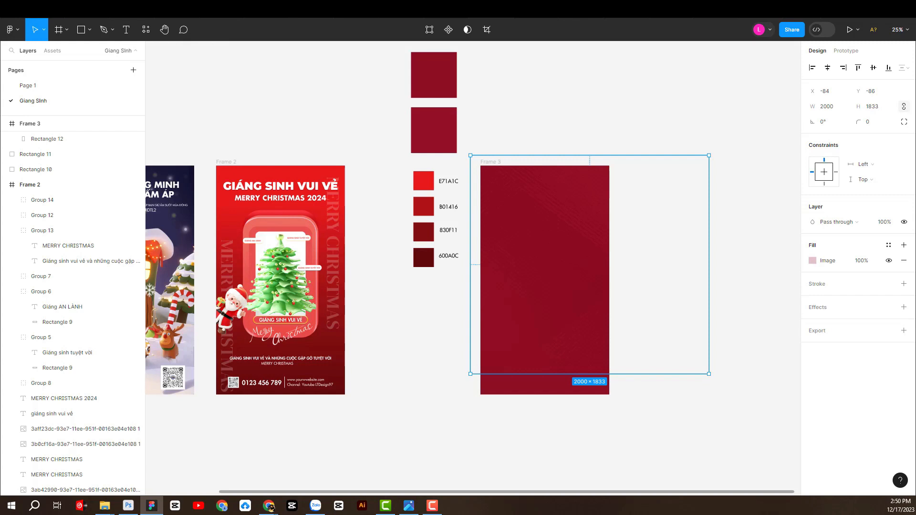
key(alt+Tab)
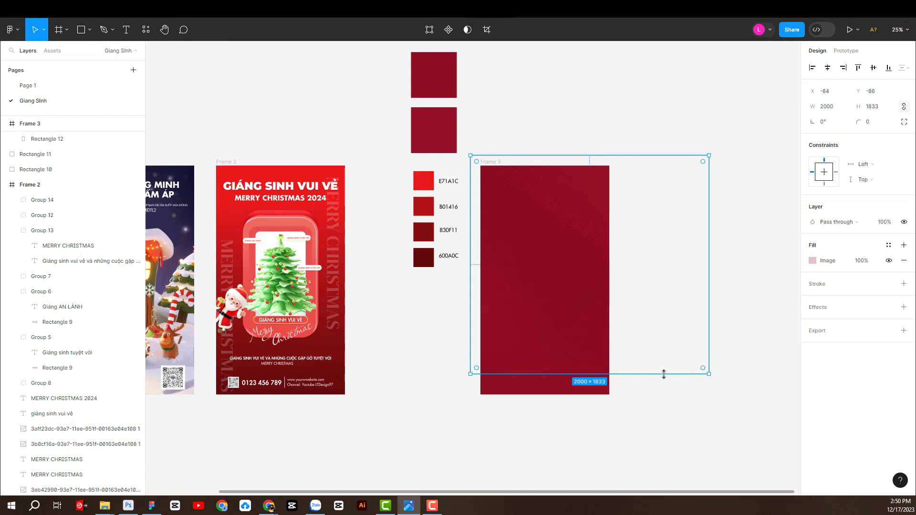
Step: Scale the pattern image proportionally to about 1902 × 1743 and position it across the upper part of Frame 3
drag(652, 157, 671, 167)
key(ctrl+z)
key(k)
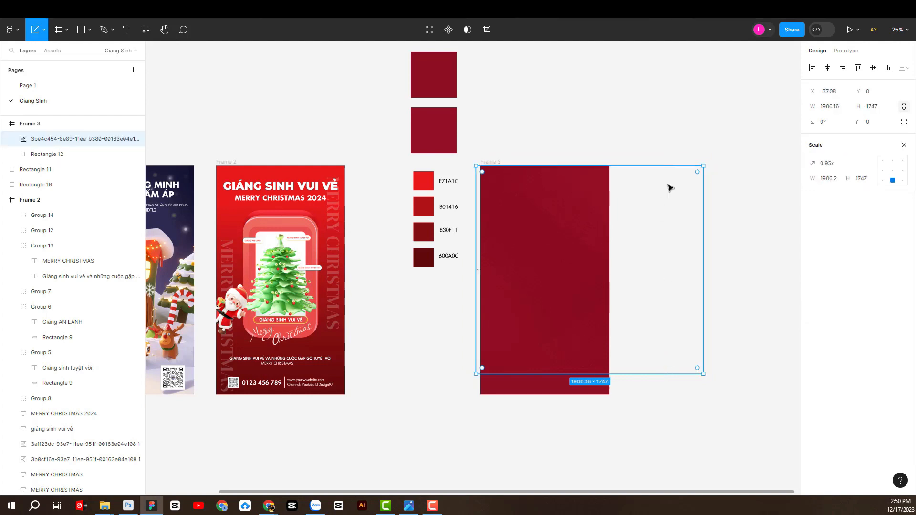
drag(690, 375, 686, 353)
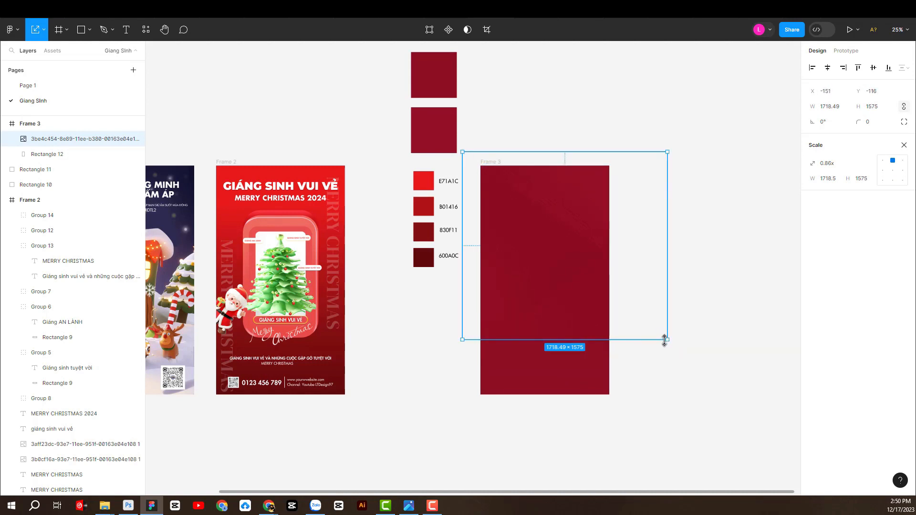
drag(665, 341, 668, 351)
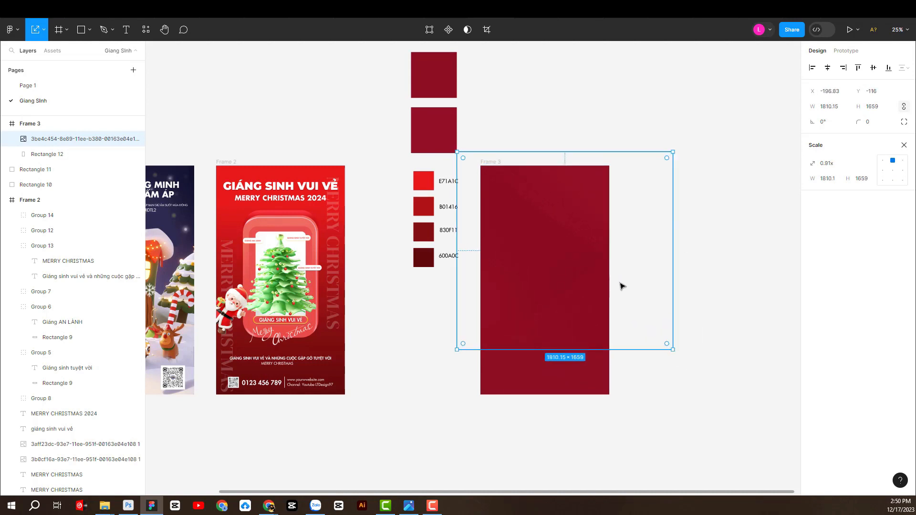
drag(624, 264, 622, 250)
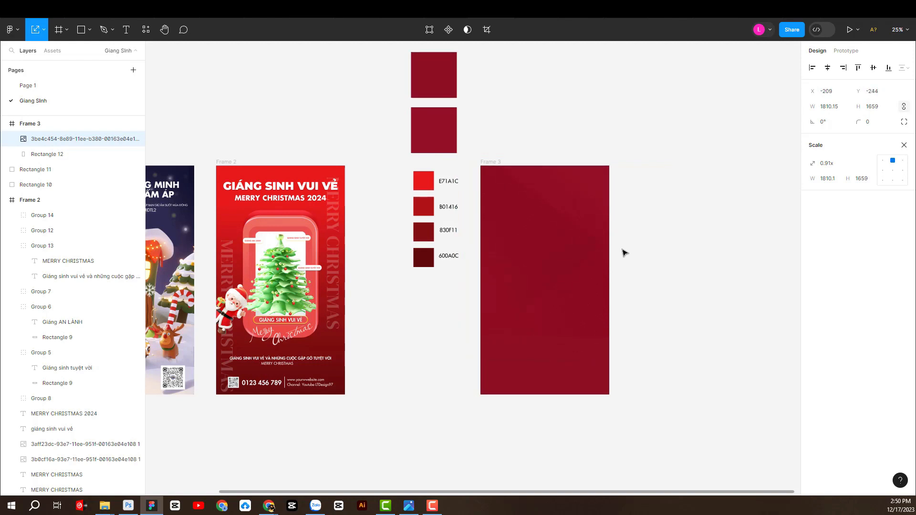
drag(454, 342, 447, 358)
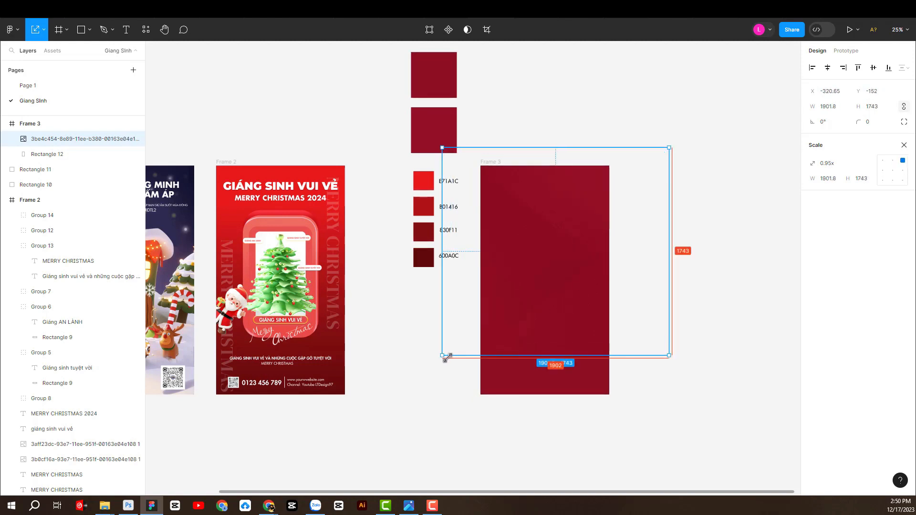
click(709, 310)
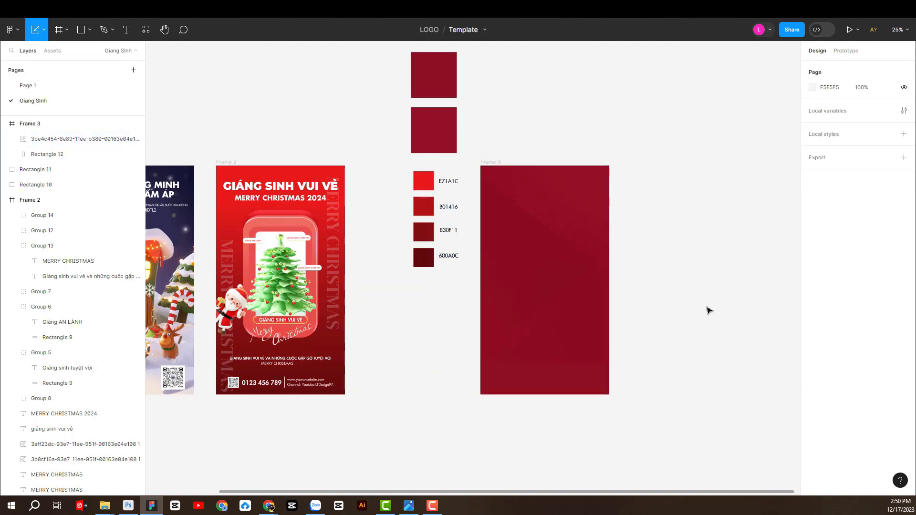
Step: Move Frame 3 slightly up and farther to the right of the colour swatches
drag(680, 285, 706, 285)
drag(521, 162, 544, 157)
click(563, 107)
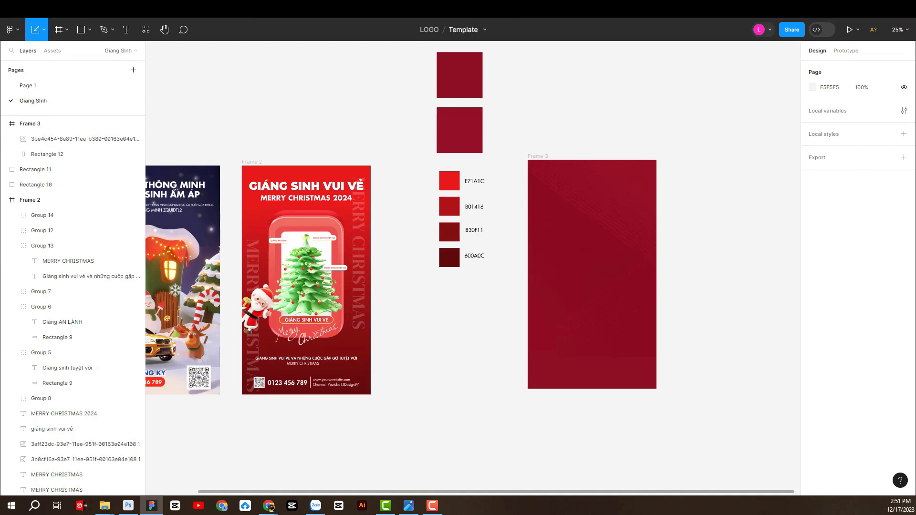
Step: Insert the Christmas tree and snowman image into Frame 3 and scale it to about 731 × 511 in the lower half
key(alt+Tab)
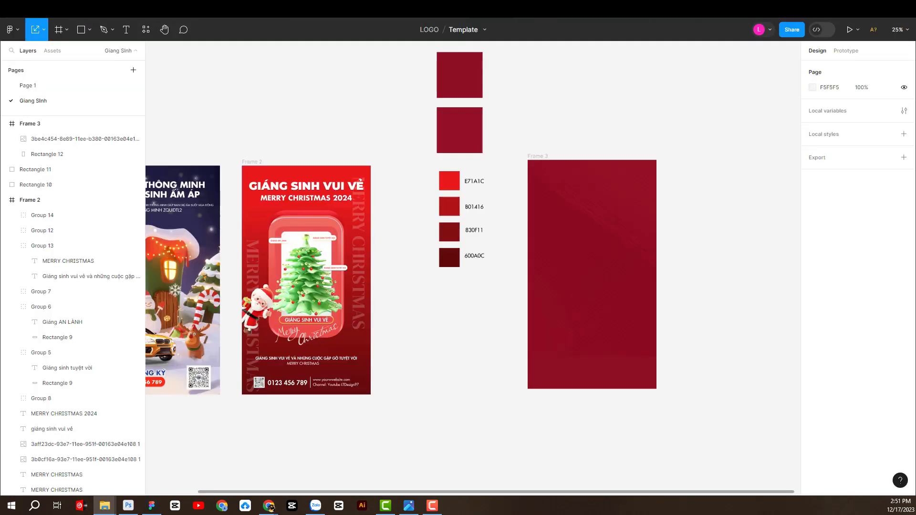
drag(716, 267, 618, 317)
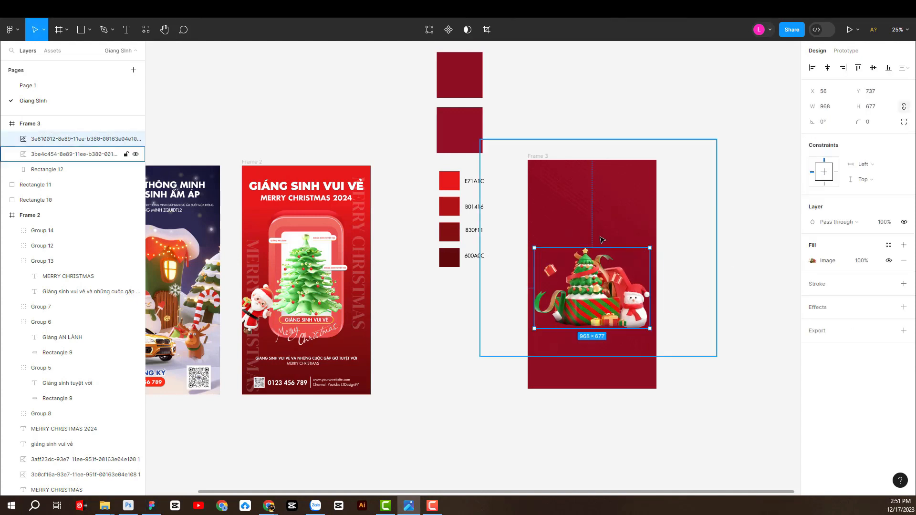
key(k)
drag(599, 248, 603, 299)
click(701, 330)
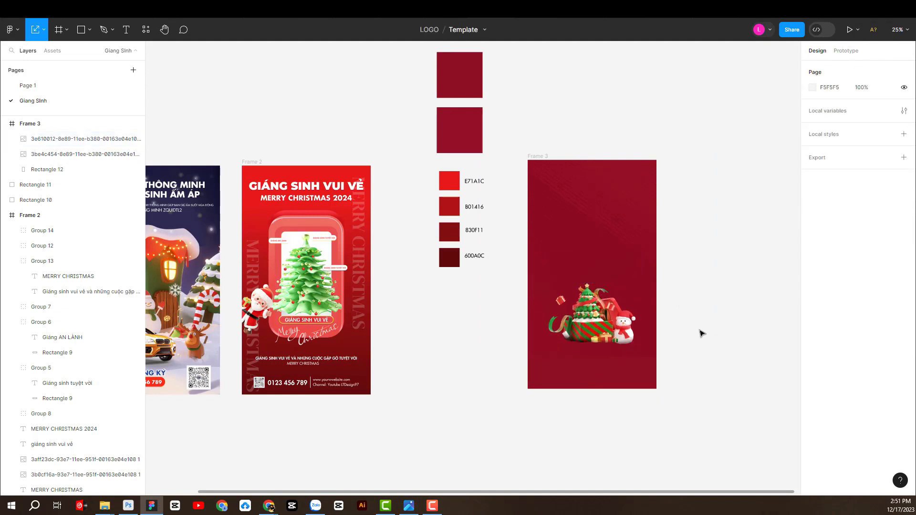
scroll(668, 320, down, 1)
scroll(668, 320, right, 1)
click(594, 266)
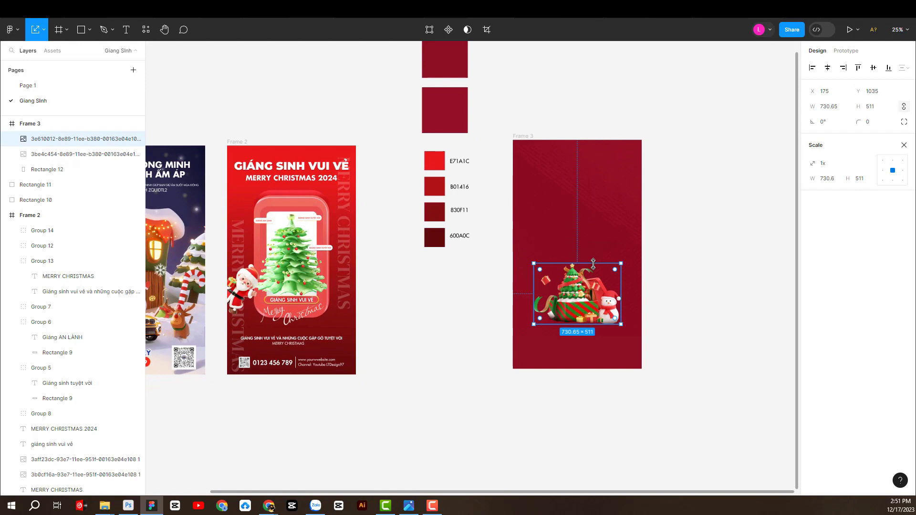
click(683, 185)
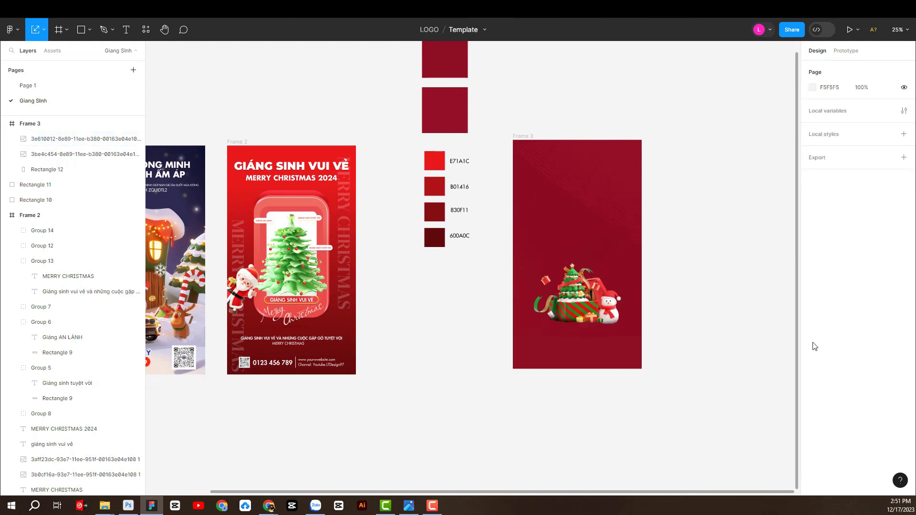
Step: Draw a flat ellipse about 692 × 76 at the base of the Christmas tree image
click(89, 32)
click(72, 83)
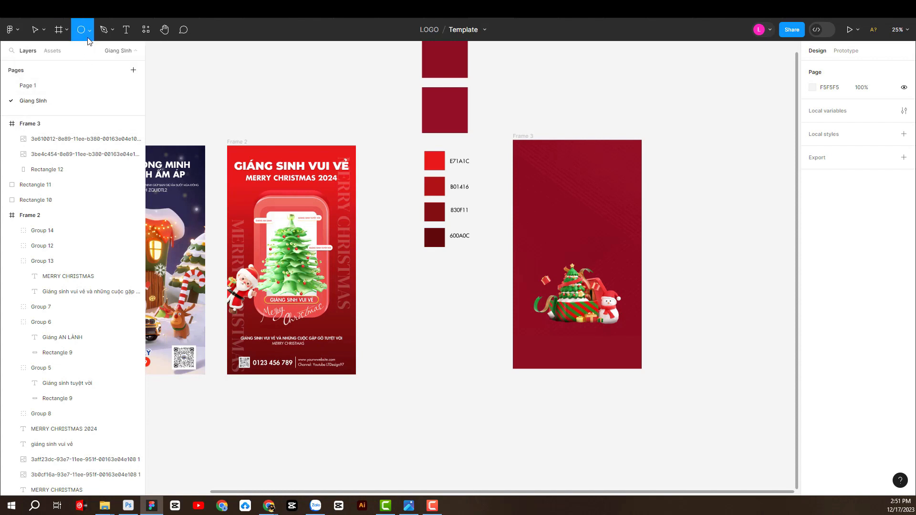
drag(535, 319, 618, 329)
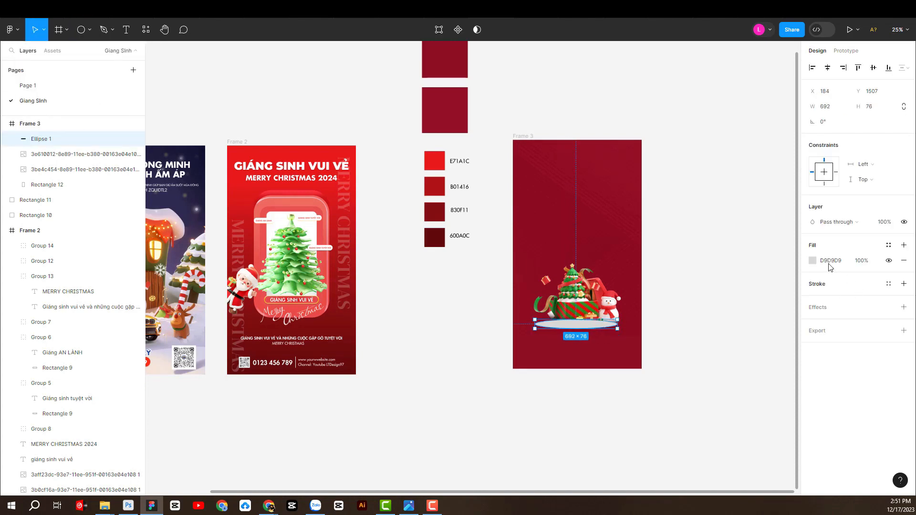
Step: Give the ellipse a radial gradient from the sampled background red 8D0E21 to 631622 at 0% opacity
click(813, 260)
click(711, 186)
click(711, 208)
click(711, 218)
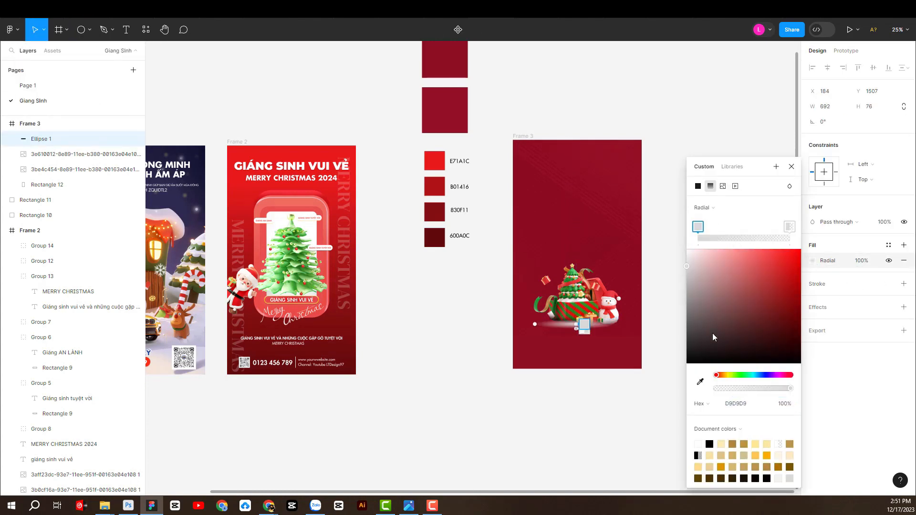
click(700, 382)
click(610, 360)
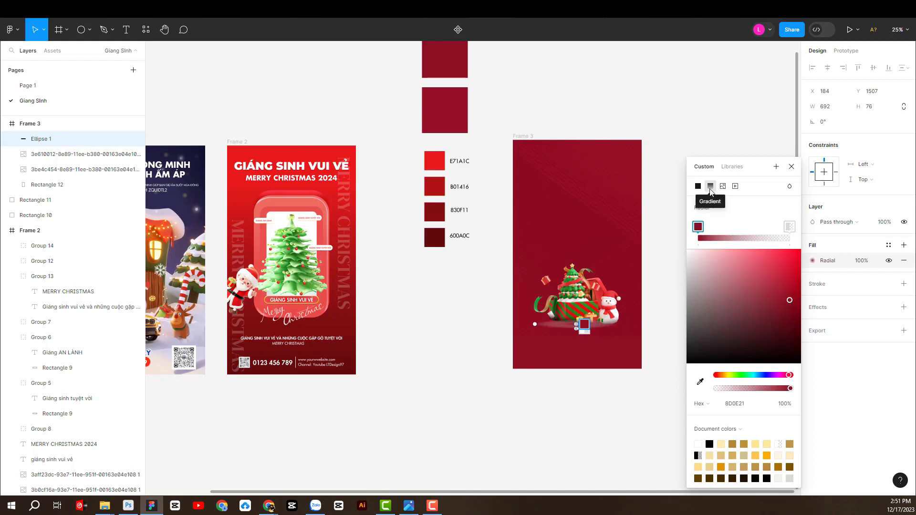
click(790, 227)
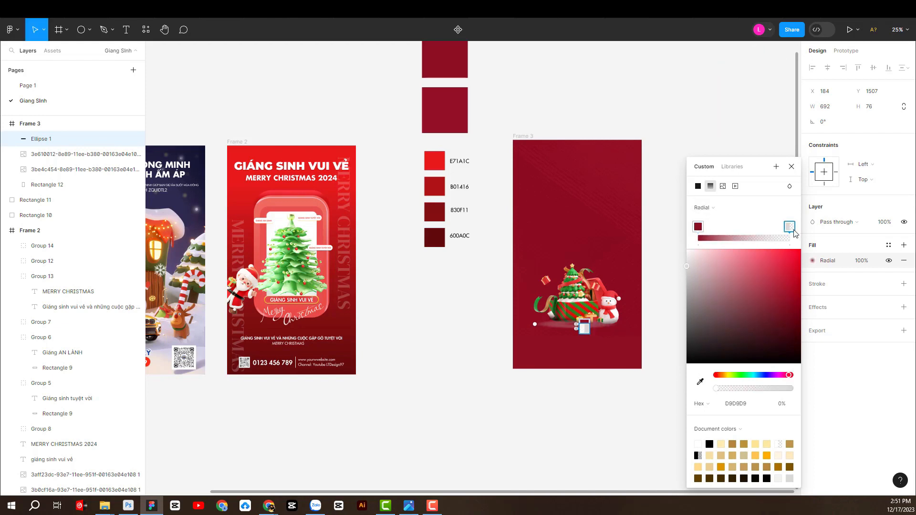
drag(708, 328, 775, 319)
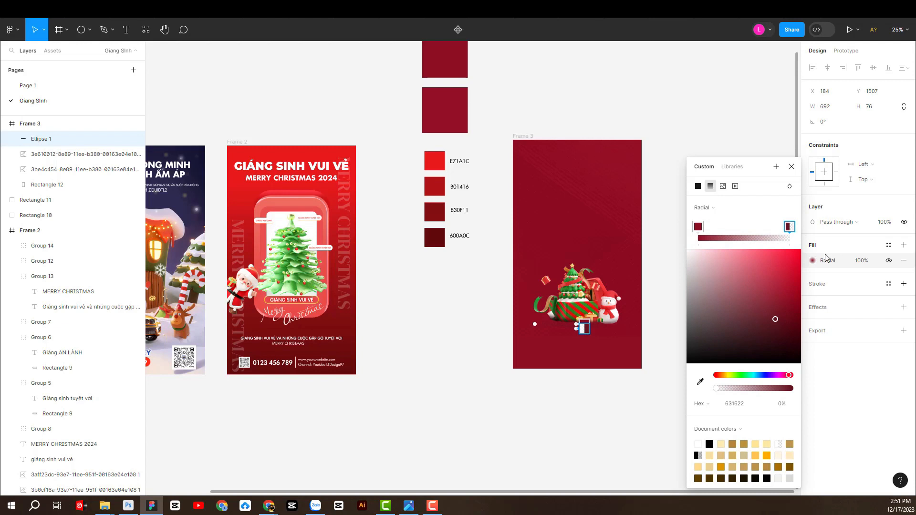
Step: Set the ellipse's blend mode to Multiply
click(833, 222)
click(835, 267)
click(792, 166)
click(695, 311)
Step: Centre the ellipse horizontally beneath the gifts and send it behind the Christmas tree image
scroll(580, 325, up, 3)
drag(559, 331, 560, 323)
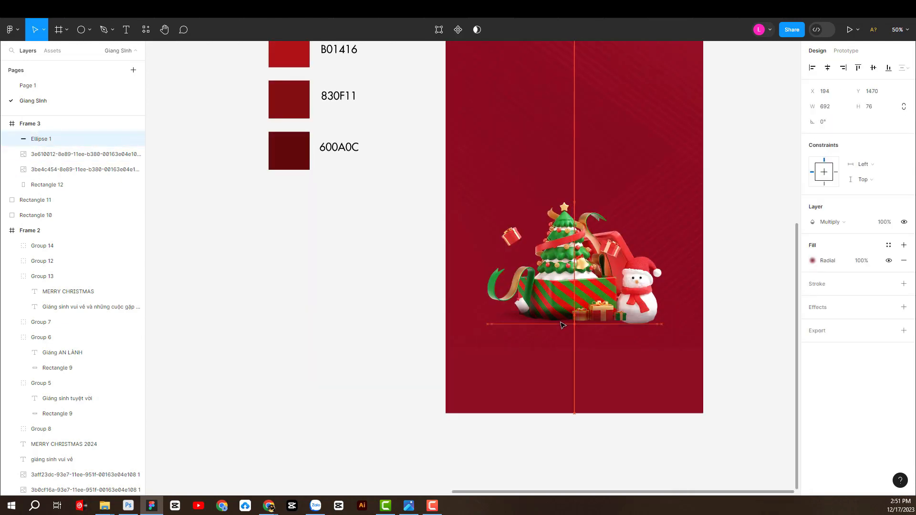
right_click(562, 325)
click(597, 288)
click(775, 364)
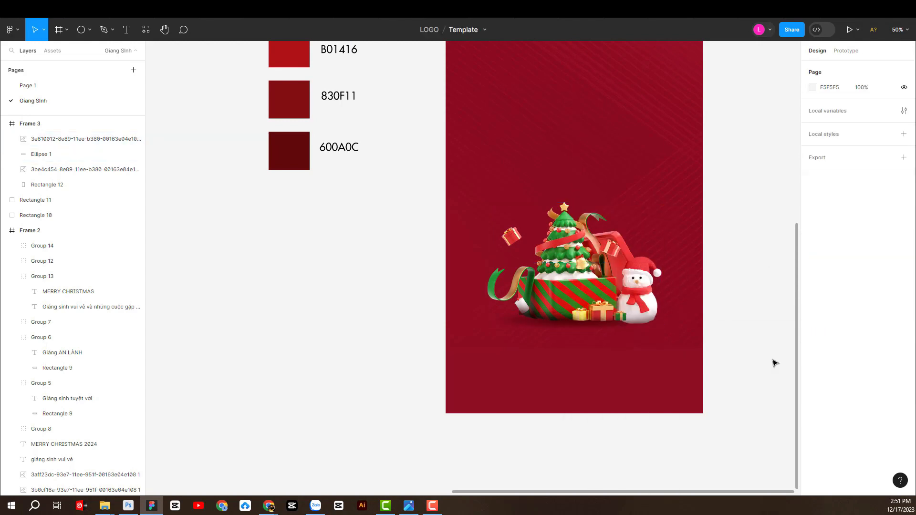
Step: Lower the Christmas tree image slightly to Y 1043 so it sits on the ellipse shadow
drag(568, 280, 568, 279)
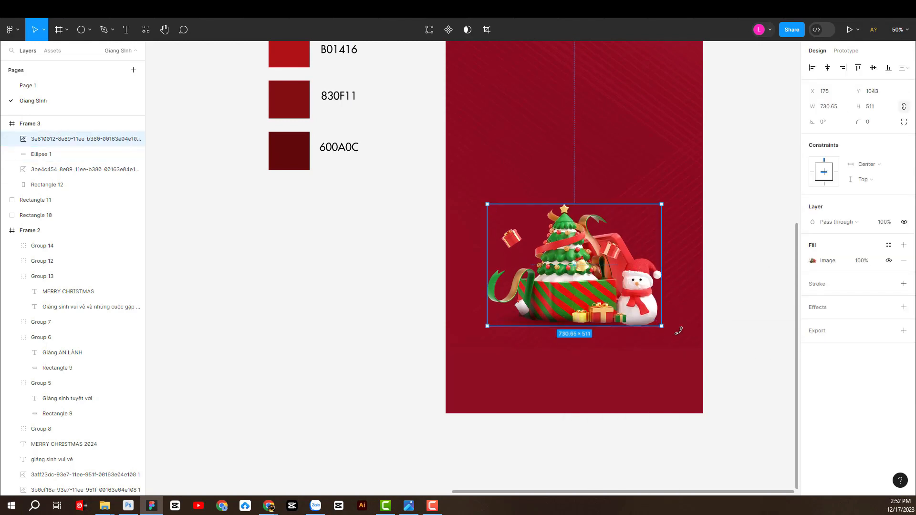
click(716, 285)
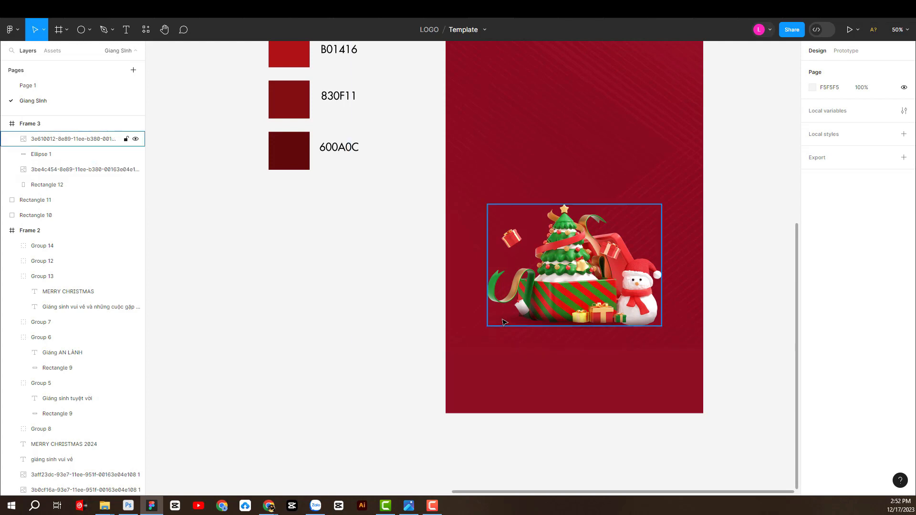
click(86, 139)
Step: Add a Layer blur effect to the shadow ellipse
click(41, 154)
click(905, 309)
click(835, 322)
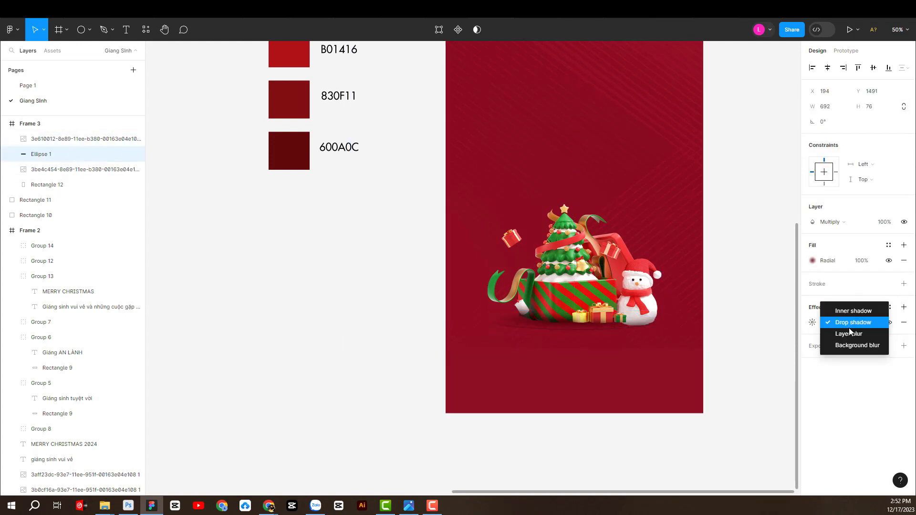
click(831, 331)
click(813, 322)
key(Escape)
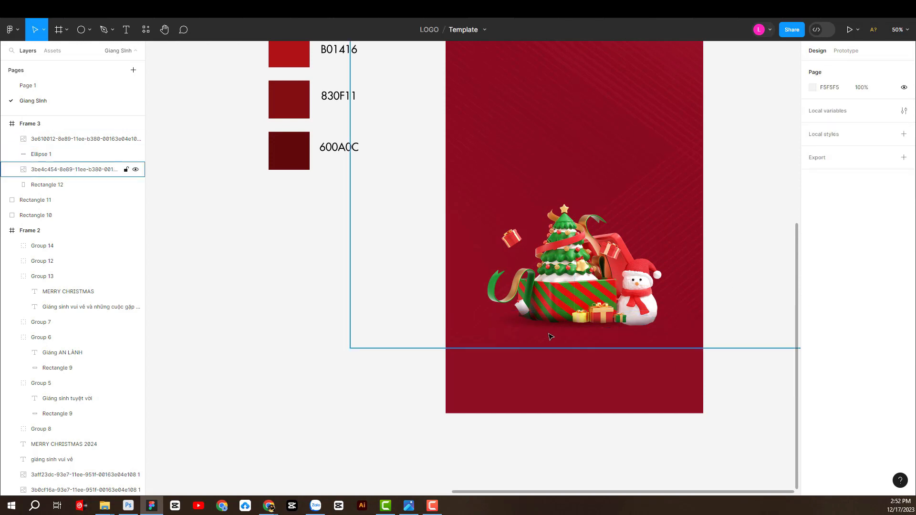
Step: Duplicate the blurred shadow ellipse and scale the copy down beneath the gifts
click(55, 156)
key(ctrl+d)
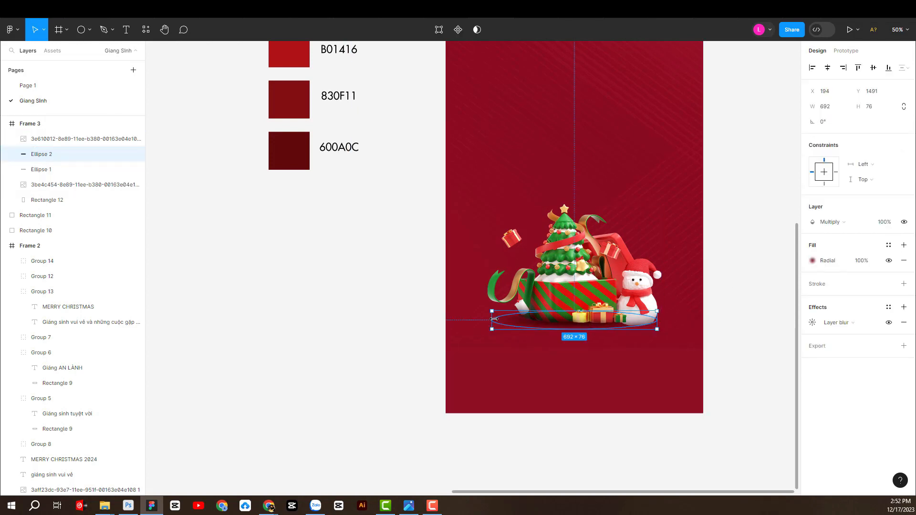
key(k)
drag(493, 319, 515, 321)
click(313, 314)
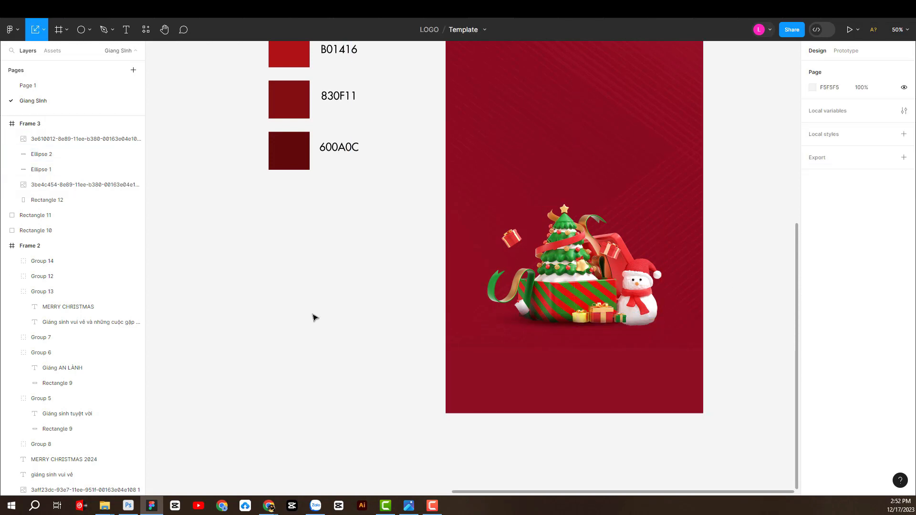
Step: Place the red gift box image on the poster above the snowman
key(ctrl+minus)
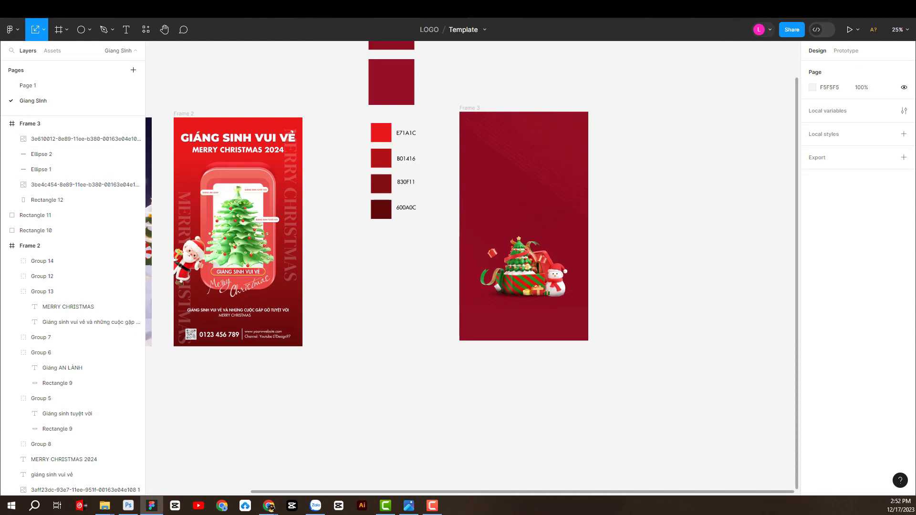
drag(670, 322, 566, 240)
key(alt+Tab)
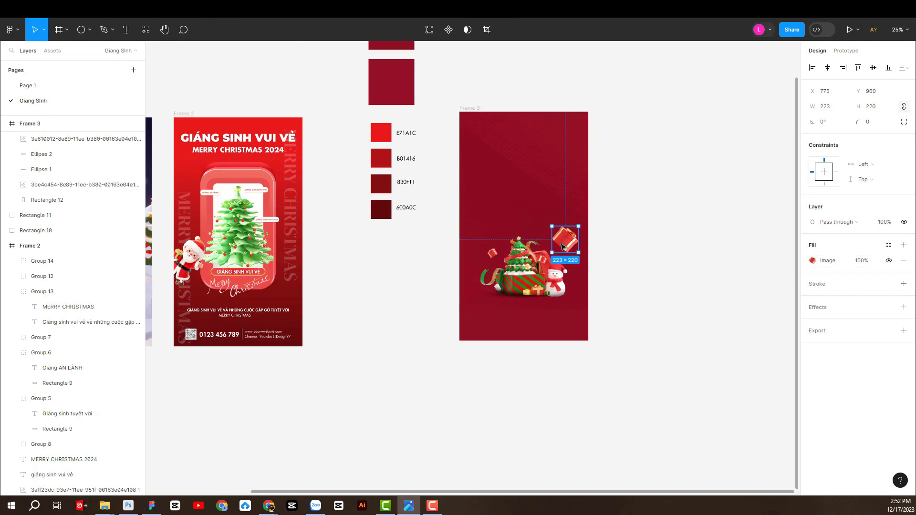
key(ctrl+d)
drag(563, 246, 545, 244)
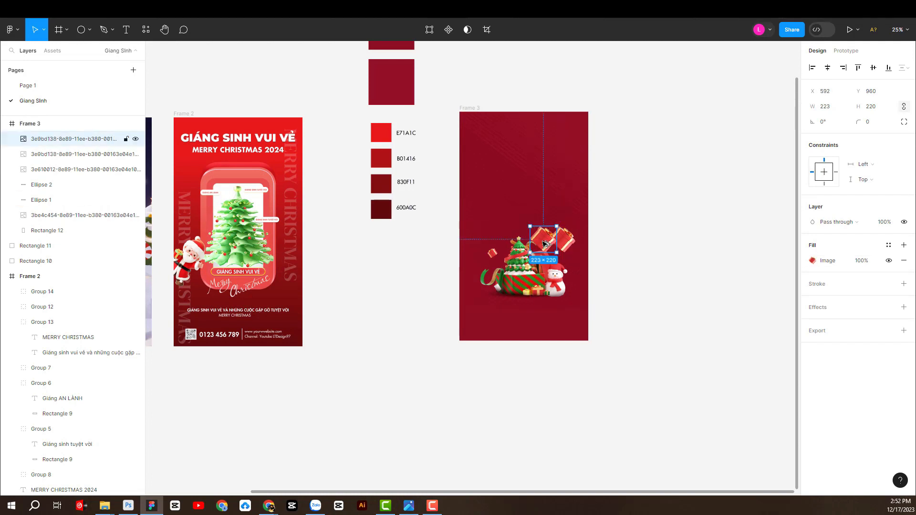
key(ctrl+z)
key(ctrl+z)
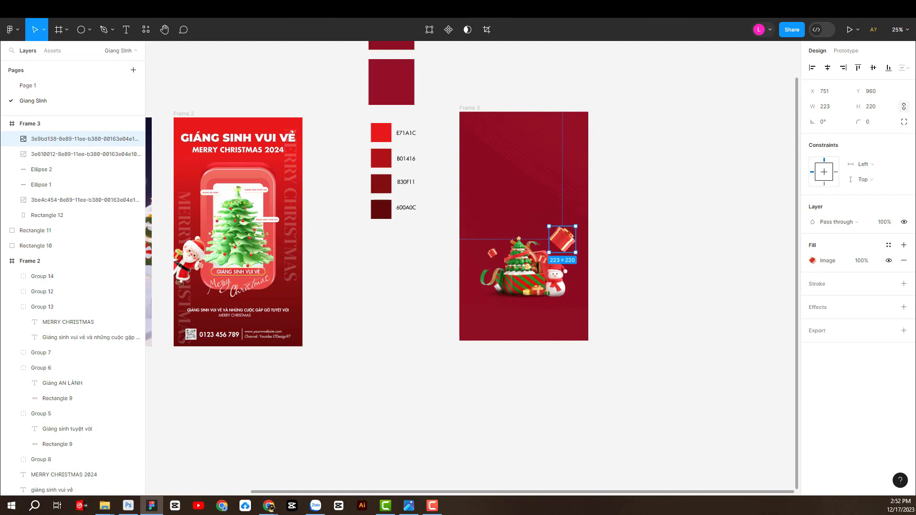
click(653, 218)
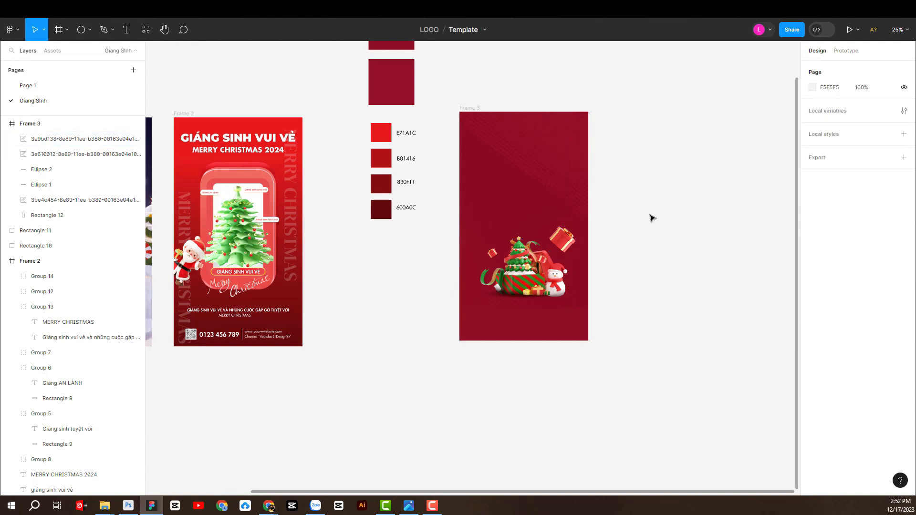
Step: Add the white text "MERRY" in the upper part of the poster
key(t)
click(495, 164)
text(me)
key(Escape)
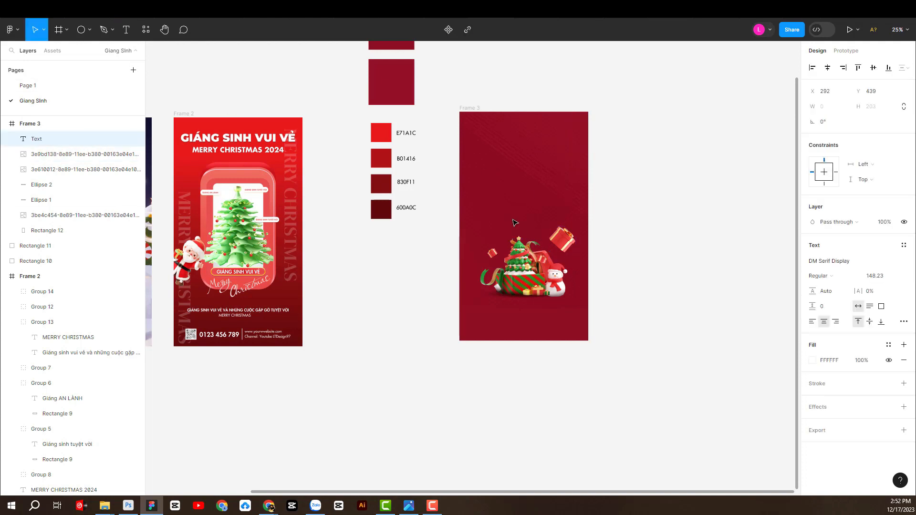
text(rr)
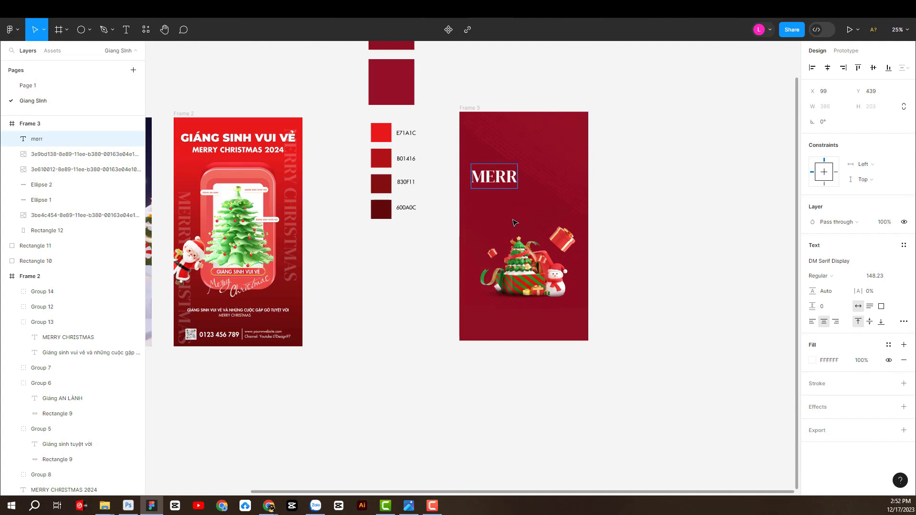
text(y)
Step: Set the "MERRY" text's font to SFU Futura in the ExtraBold style
key(ctrl+a)
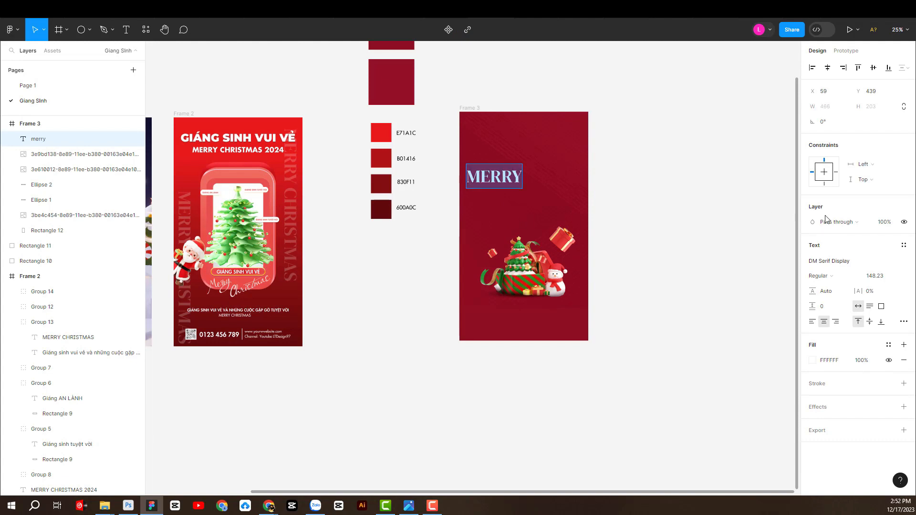
click(834, 223)
click(833, 224)
click(832, 262)
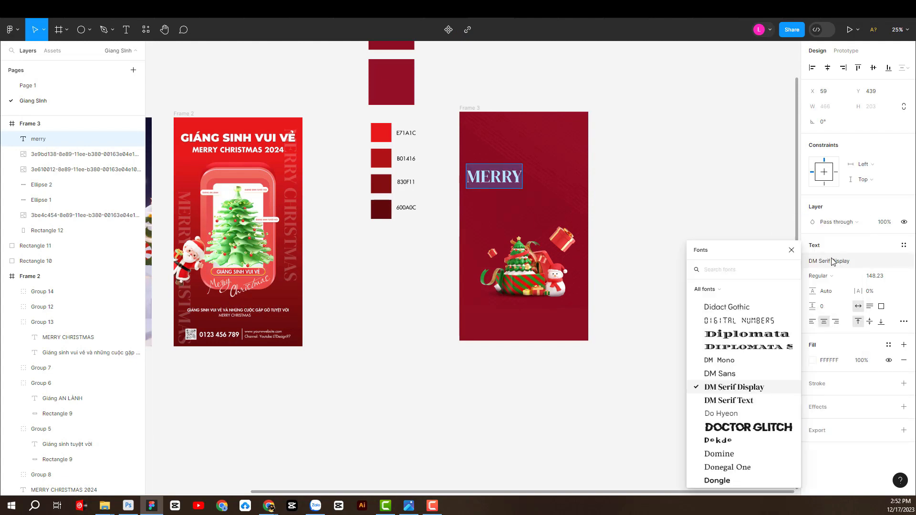
text(fu)
click(735, 378)
click(821, 262)
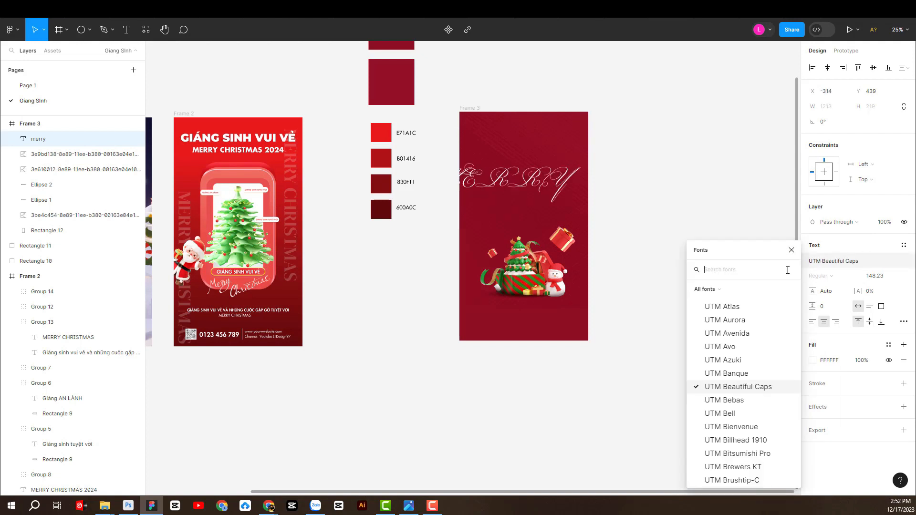
text(fut)
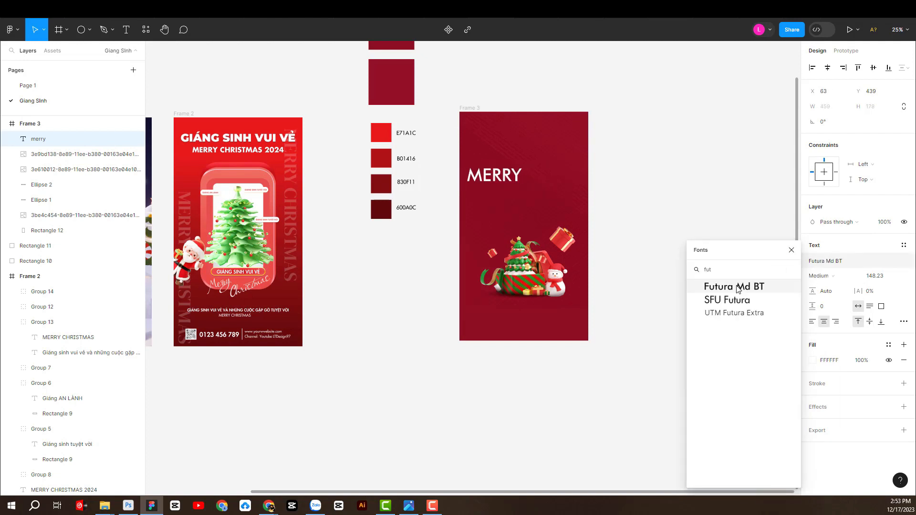
click(728, 300)
click(819, 281)
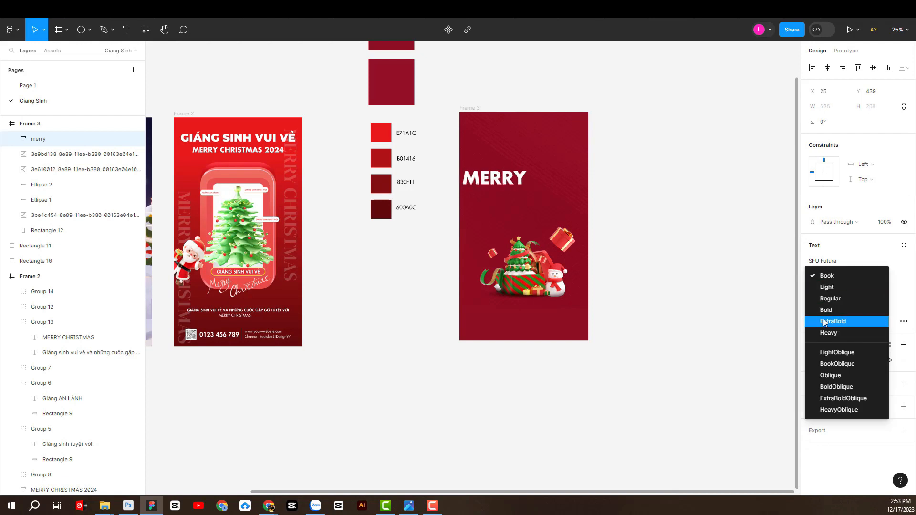
click(830, 321)
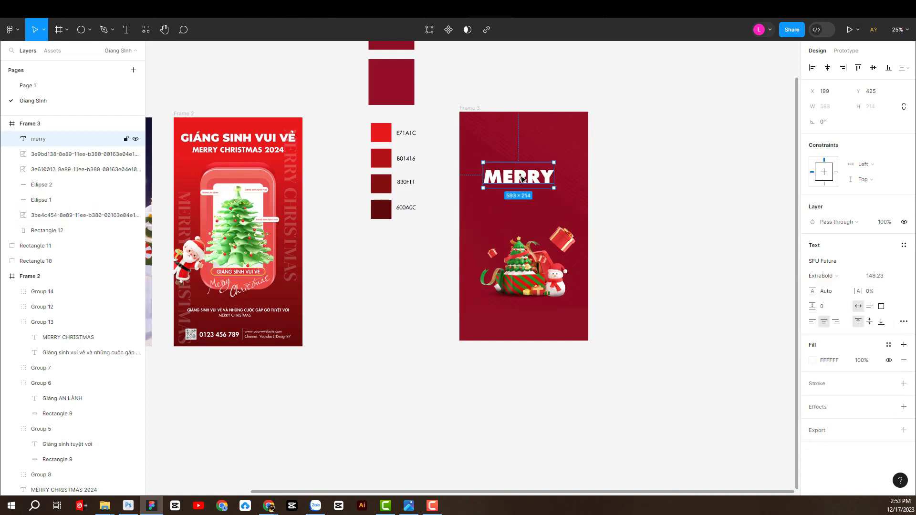
Step: Fill the "MERRY" text with the red D12A29 sampled from the gift box
click(812, 361)
click(701, 382)
click(562, 238)
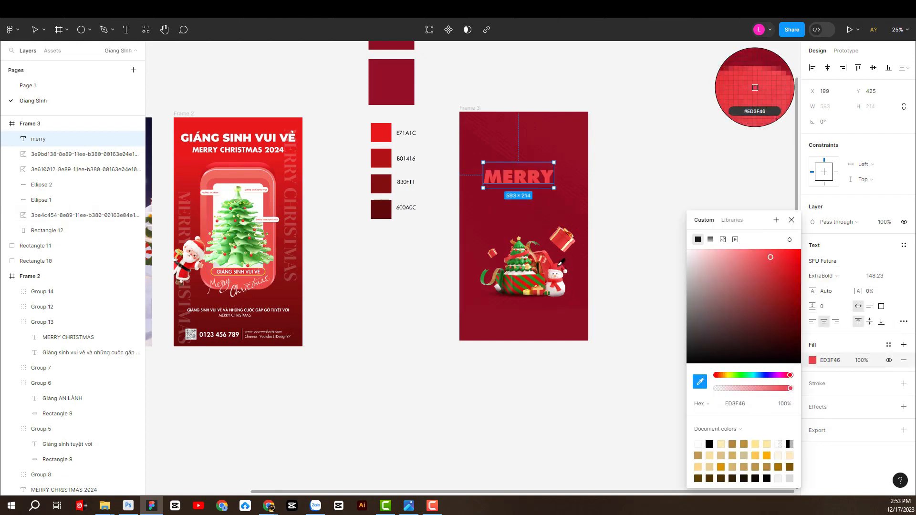
click(700, 381)
click(564, 243)
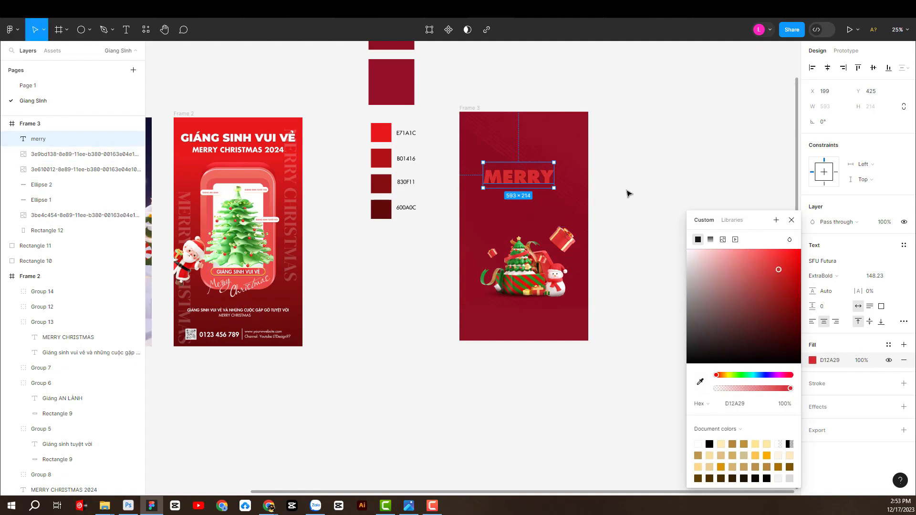
click(629, 193)
Step: Move the "MERRY" text up towards the poster's upper edge, to about X 269, Y 189
click(538, 179)
drag(538, 179, 543, 150)
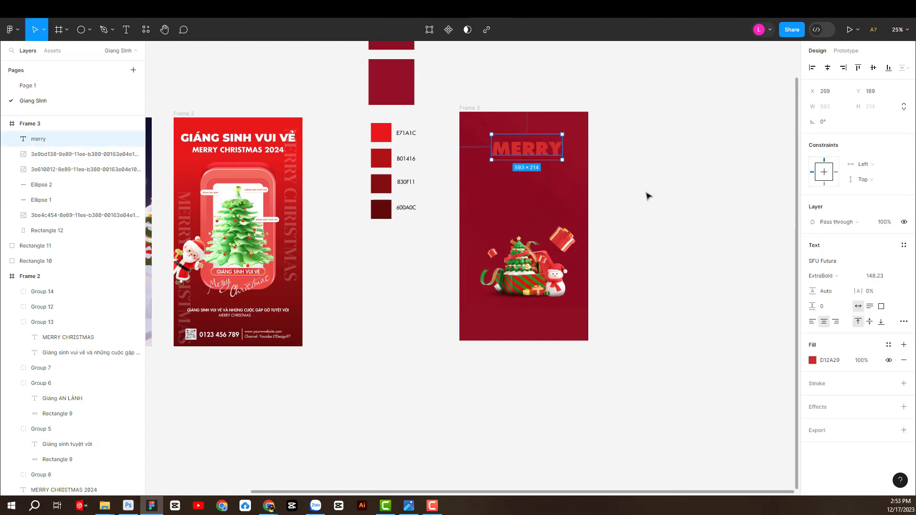
click(681, 168)
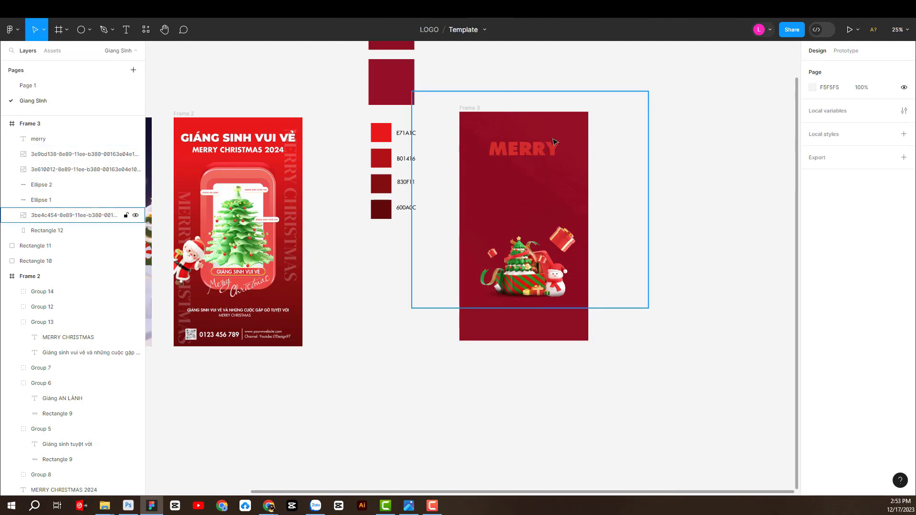
Step: Change the "MERRY" text's font to Montserrat ExtraBold
click(38, 139)
key(Return)
click(822, 261)
text(mon)
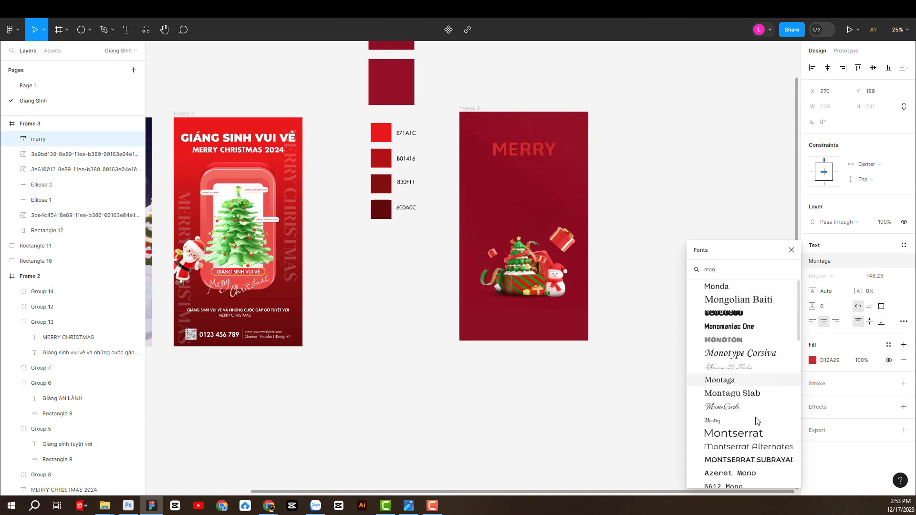
click(756, 433)
key(Escape)
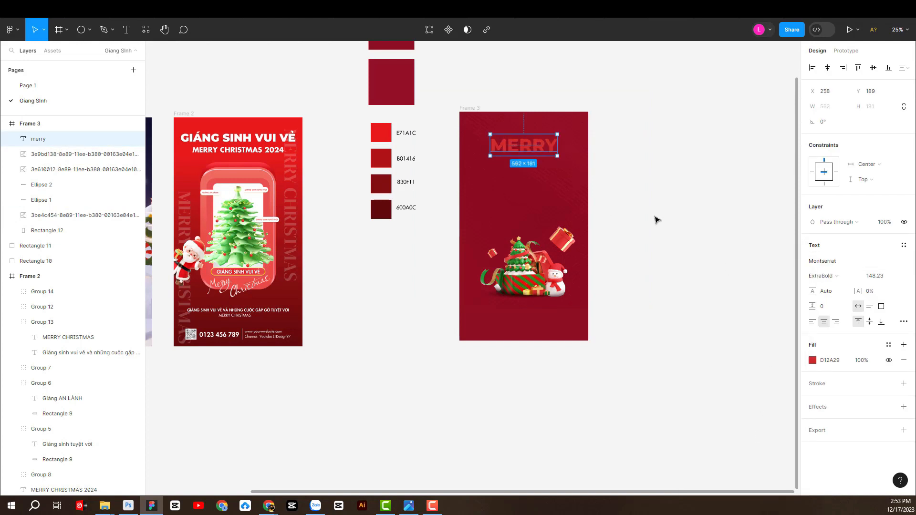
Step: Duplicate the "MERRY" text below itself, change the copy to "C" and scale it up to a font size of about 447
drag(537, 151, 540, 196)
key(Return)
text(c)
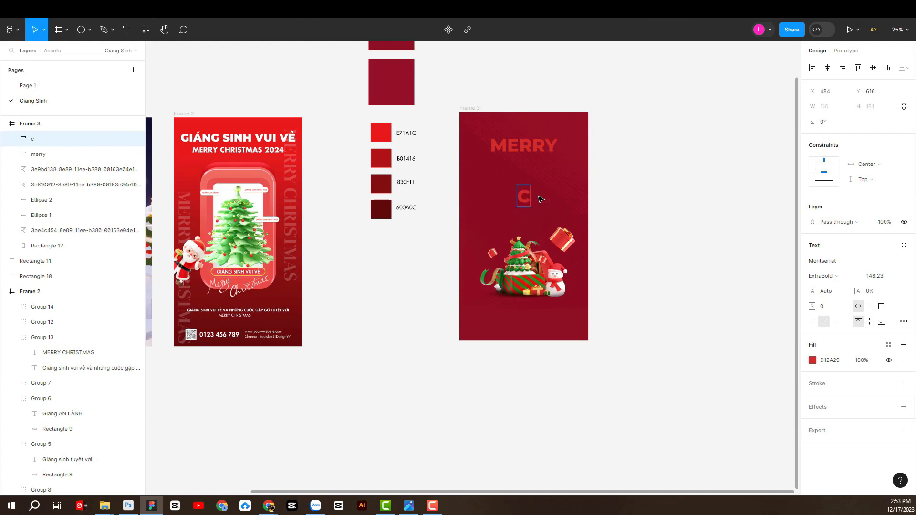
key(Escape)
key(k)
Step: Duplicate the letter C, change the copy to "H" and scale it so it sits lower beside the C
drag(526, 183, 536, 207)
key(Return)
text(h)
key(Escape)
key(k)
click(649, 202)
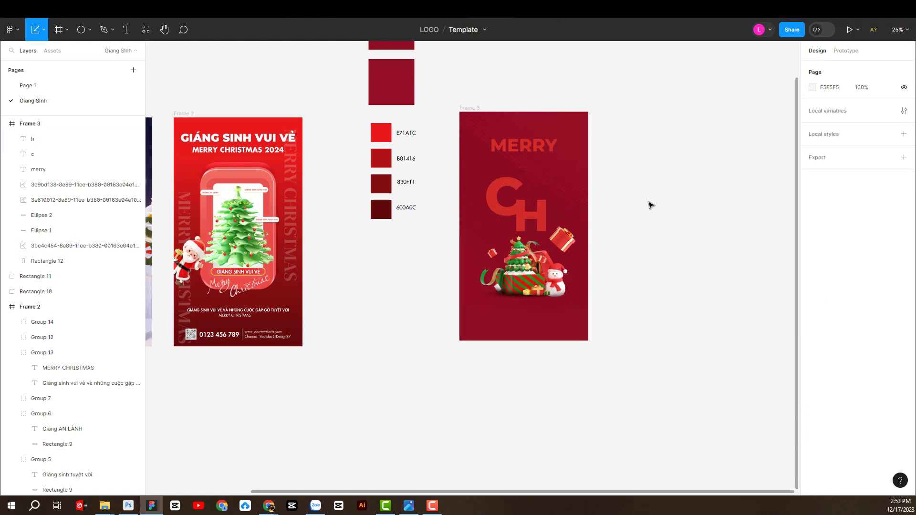
Step: Duplicate the letter H, change the copy to "R" and scale it to a font size of about 298 beside the H
click(532, 217)
drag(532, 217, 551, 203)
key(Return)
text(r)
key(Escape)
key(k)
scroll(550, 195, up, 1)
click(675, 242)
key(minus)
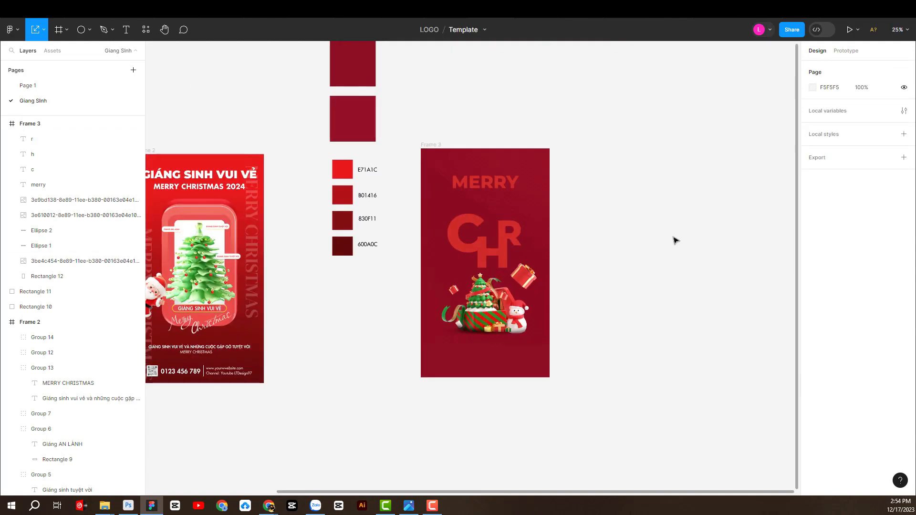
Step: Duplicate the large letter C, change the copy to "T" and move it down over the snowman
alt+drag(465, 234, 503, 215)
double_click(509, 234)
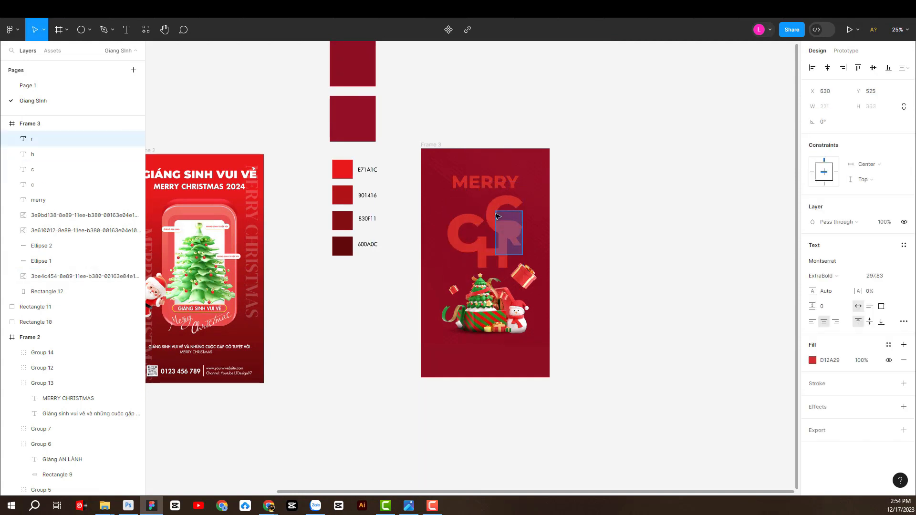
text(t)
key(ctrl+z)
click(615, 241)
double_click(505, 206)
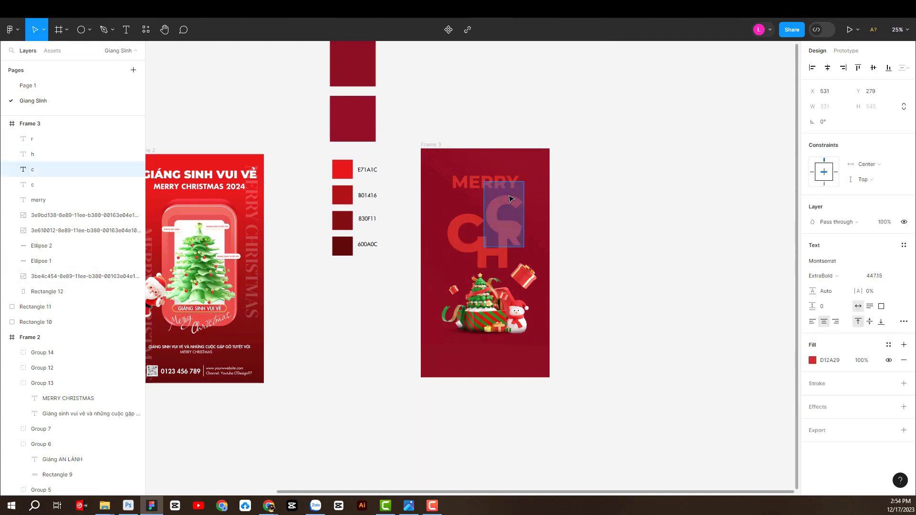
text(t)
click(605, 199)
drag(507, 206, 511, 296)
Step: Move the letters C, H and R up together, directly beneath the "MERRY" text
click(464, 234)
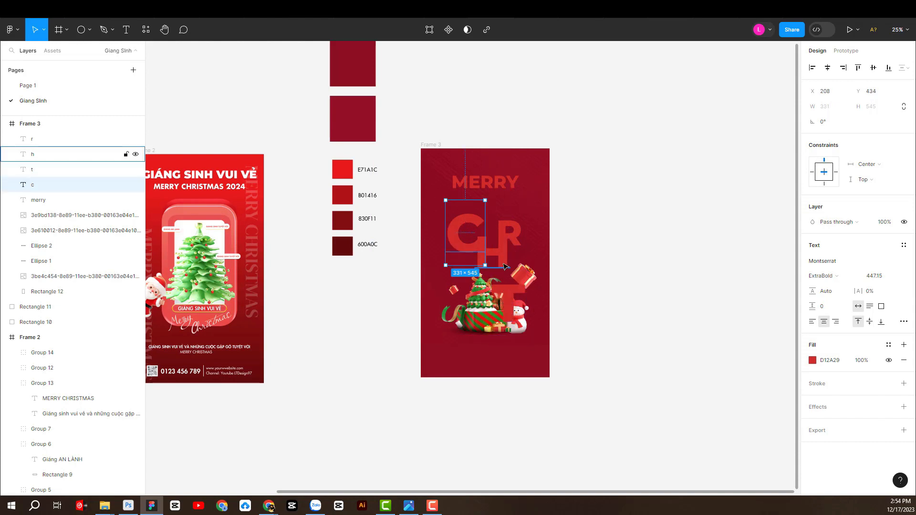
shift+click(490, 258)
shift+click(507, 249)
drag(506, 248, 507, 231)
Step: Move the letter T up beneath the H and R, to about X 578, Y 724
click(510, 305)
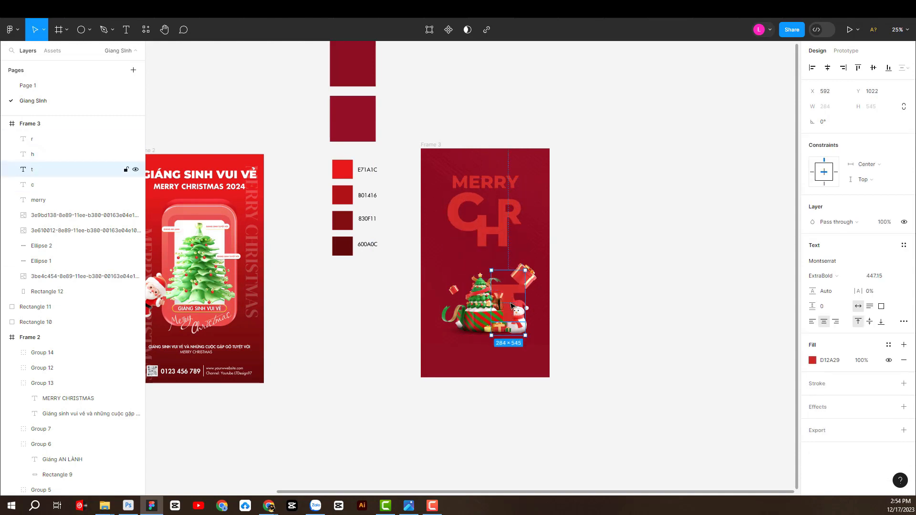
drag(510, 291, 510, 262)
ctrl+scroll(510, 261, up, 3)
key(Down)
key(Down)
key(Down)
key(Down)
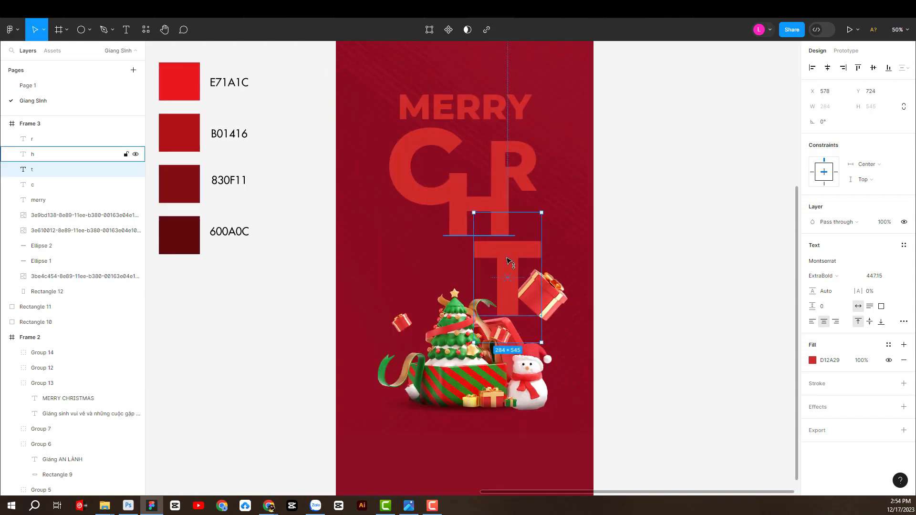
Step: Duplicate the letter T beside itself and change the copy to "IS" to spell "IST"
alt+drag(509, 265, 458, 250)
double_click(442, 264)
text(is)
key(Escape)
Step: Group the "IS" and "T" text layers
shift+click(517, 253)
click(519, 257)
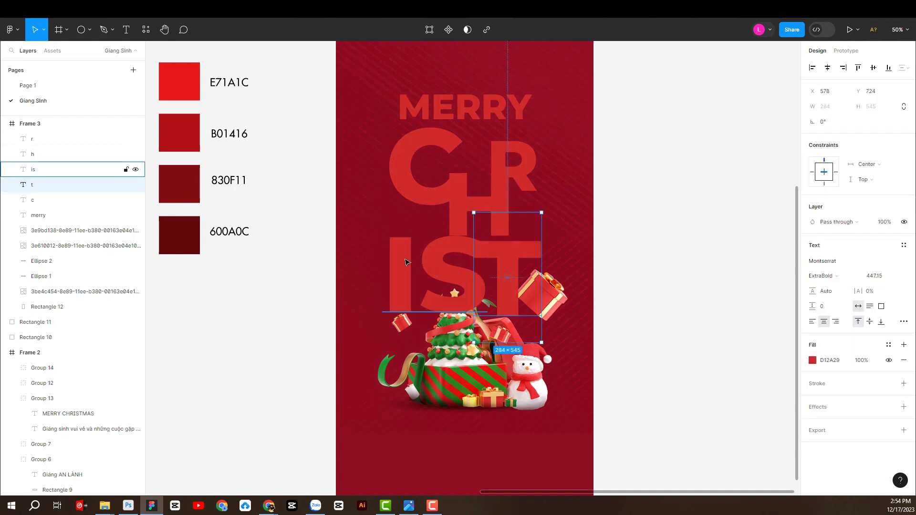
shift+click(405, 261)
key(ctrl+g)
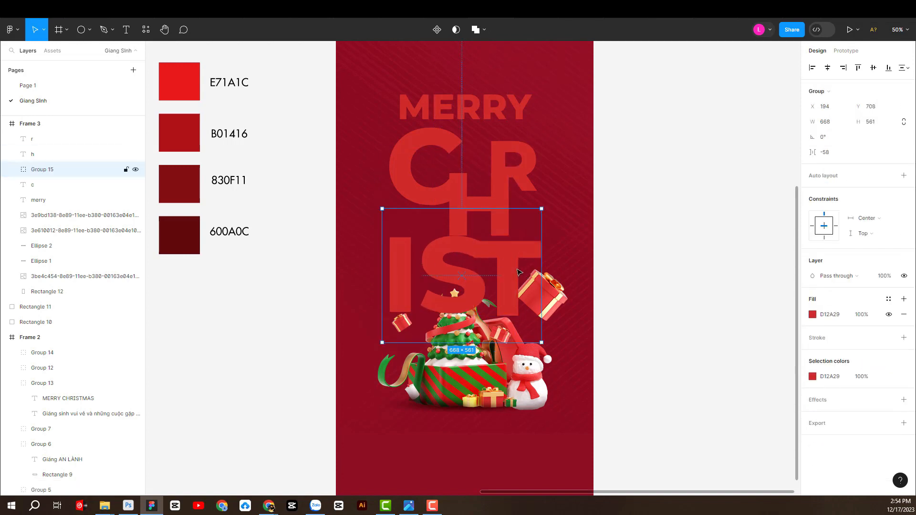
Step: Duplicate the letter R, change the copy to "S" and place it at the lower end of "IST"
alt+drag(507, 177, 545, 315)
double_click(545, 315)
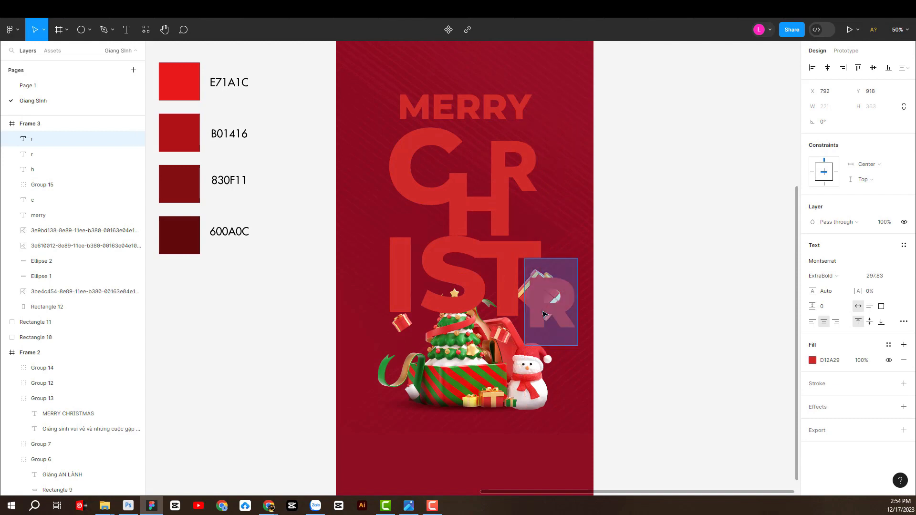
text(s)
key(Escape)
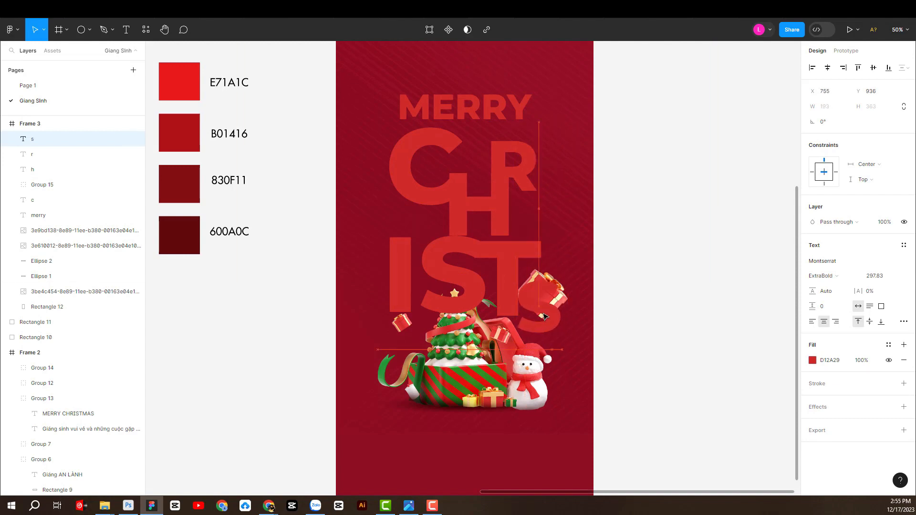
click(544, 315)
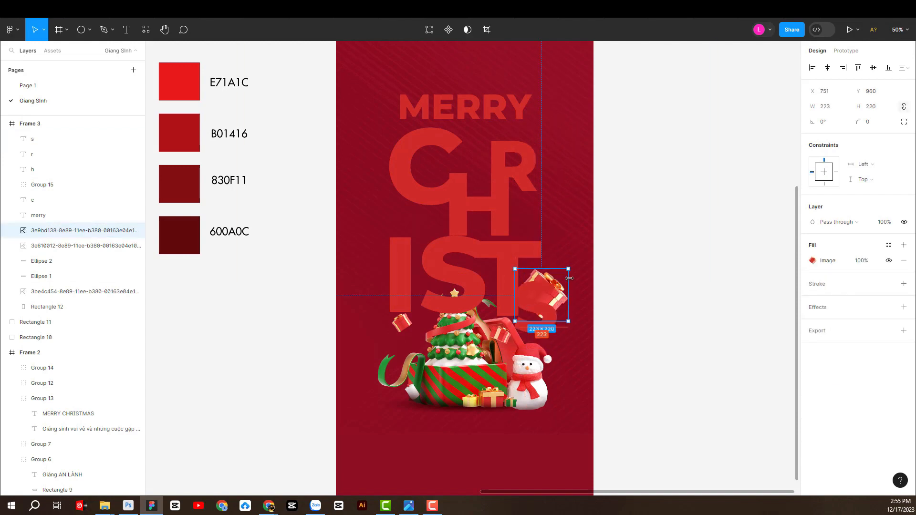
Step: Move the large gift box away from the S and bring it to the front of the letters
drag(564, 285, 573, 259)
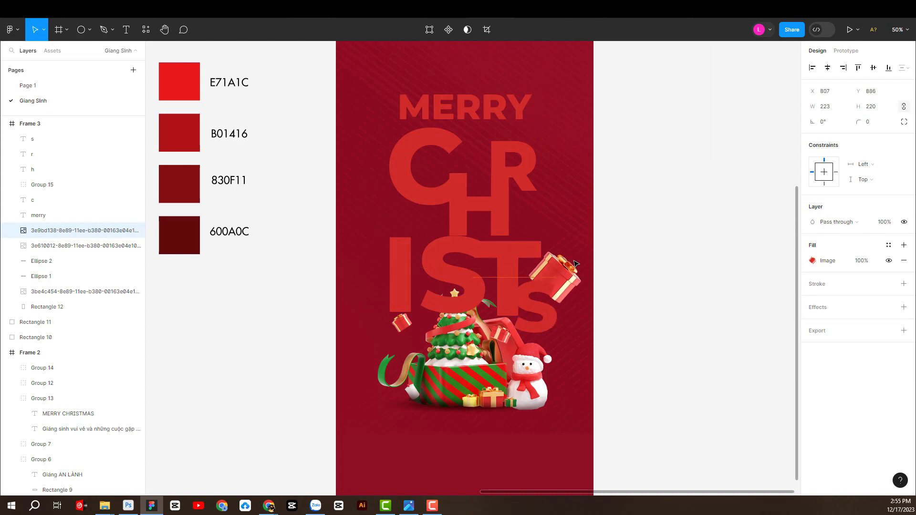
right_click(572, 258)
click(602, 288)
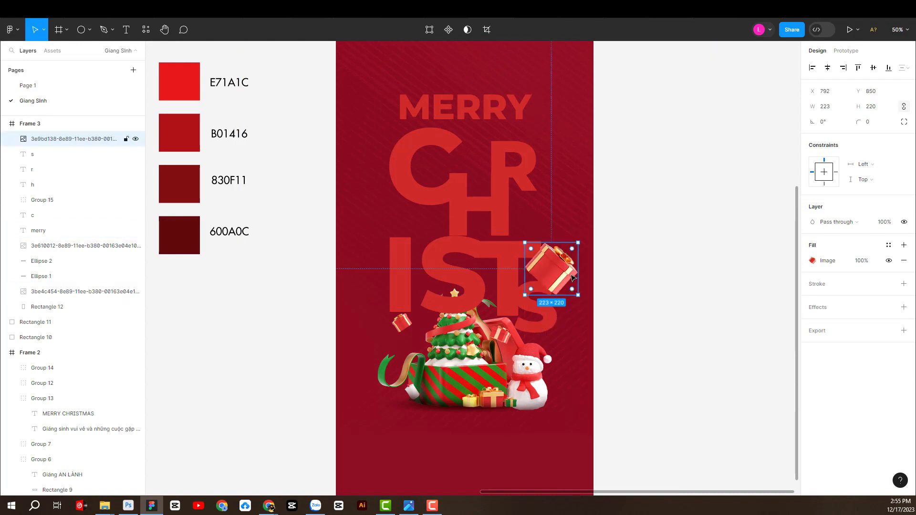
Step: Scale the gift box down to about 162 × 160 and position it just above the S
key(k)
drag(571, 296, 564, 288)
drag(558, 276, 548, 277)
drag(554, 243, 553, 251)
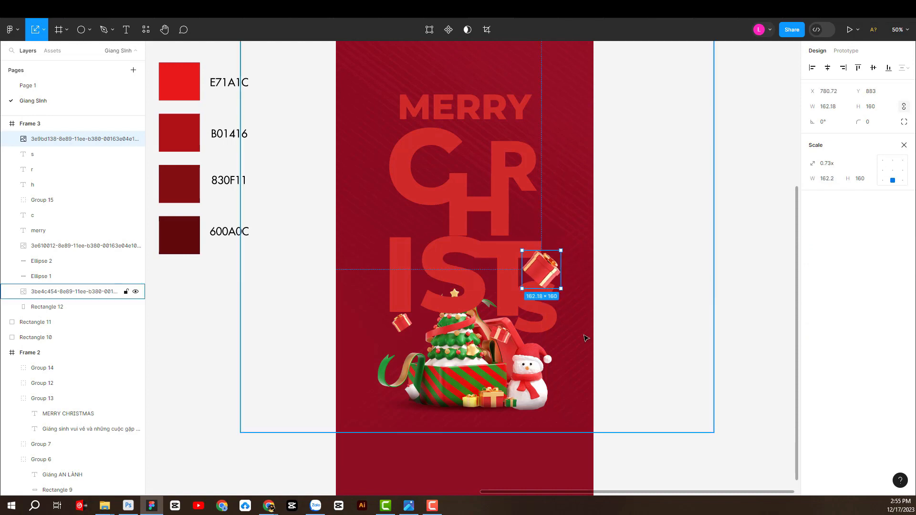
Step: Group the Christmas tree illustration with its shadow ellipses and bring the group to the front of the letters
click(548, 378)
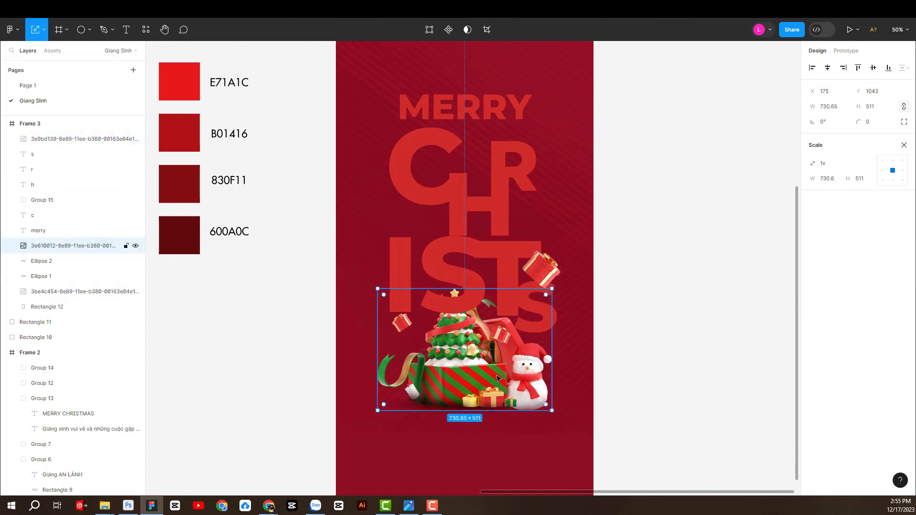
shift+click(67, 278)
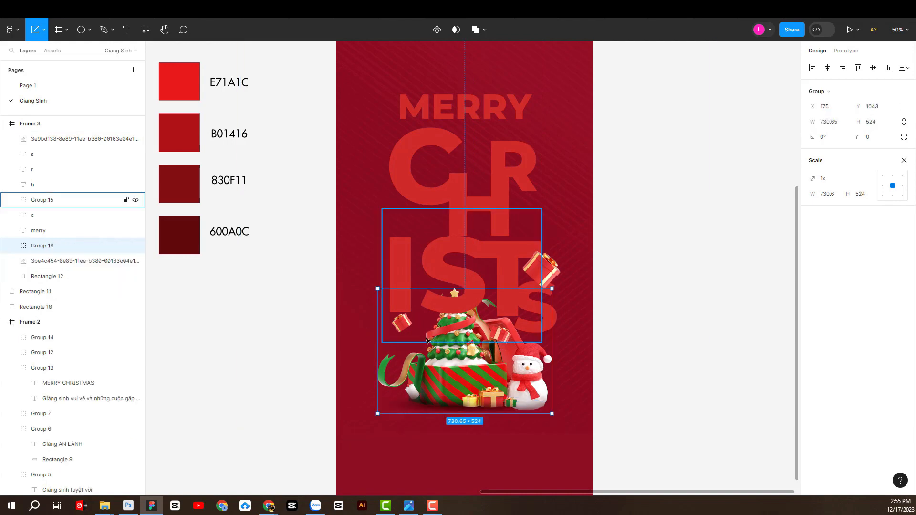
right_click(466, 335)
click(477, 307)
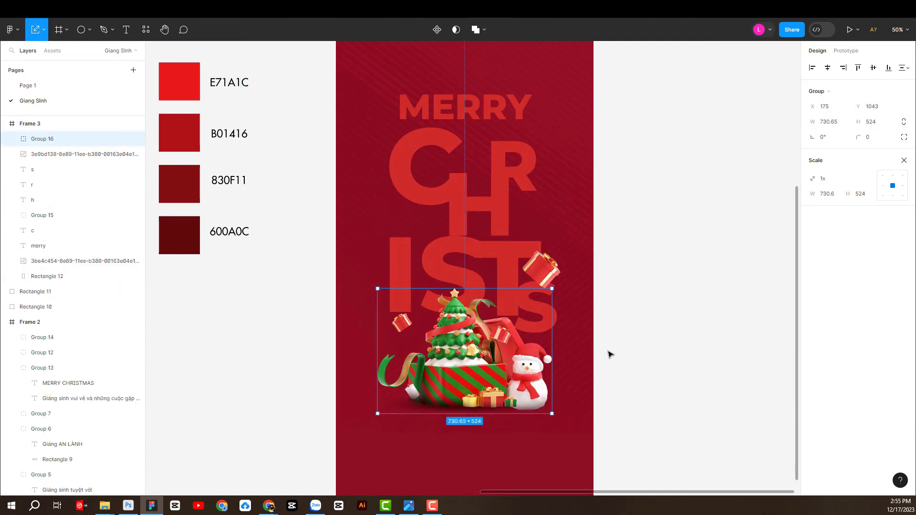
Step: Scale the Christmas tree illustration group up to about 799 × 573
scroll(481, 334, down, 2)
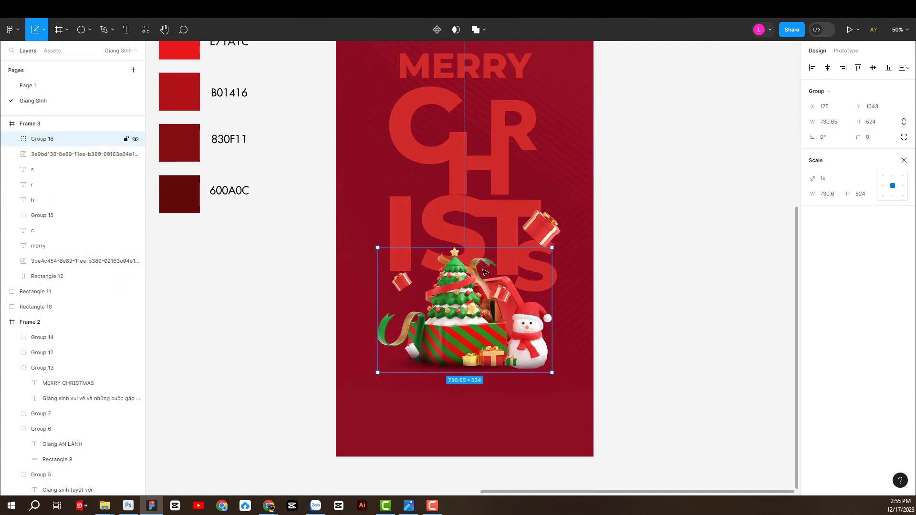
mouse_move(552, 320)
mouse_down()
mouse_move(521, 319)
mouse_move(563, 308)
mouse_up()
click(731, 180)
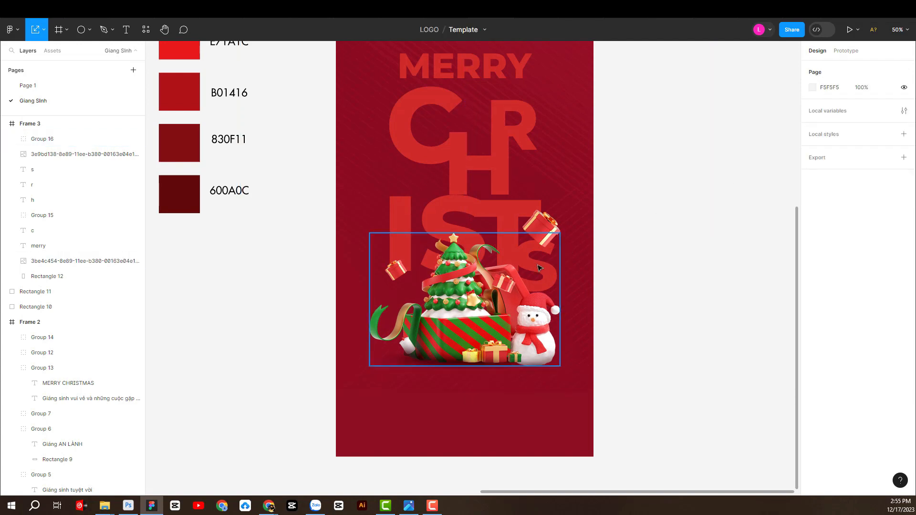
Step: Group the C, H and R letter layers
key(ctrl+minus)
scroll(578, 269, left, 2)
scroll(578, 270, up, 1)
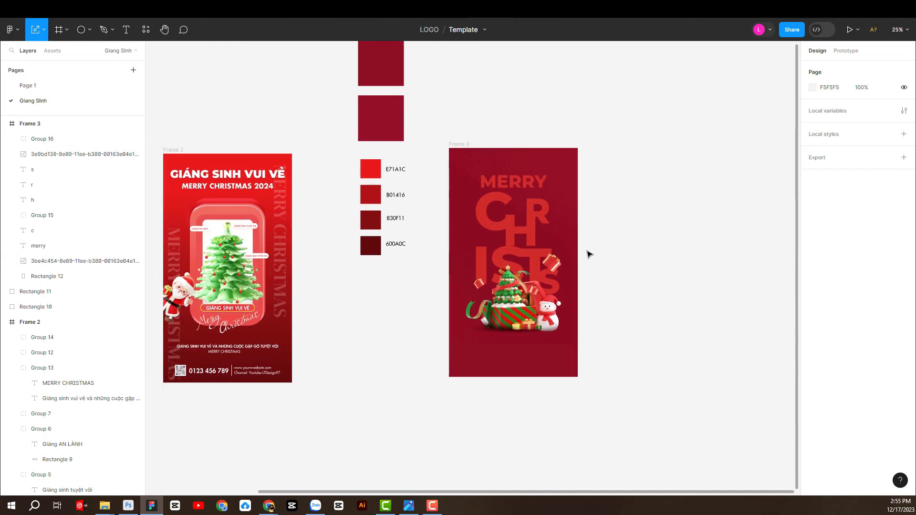
click(509, 201)
key(k)
shift+click(518, 236)
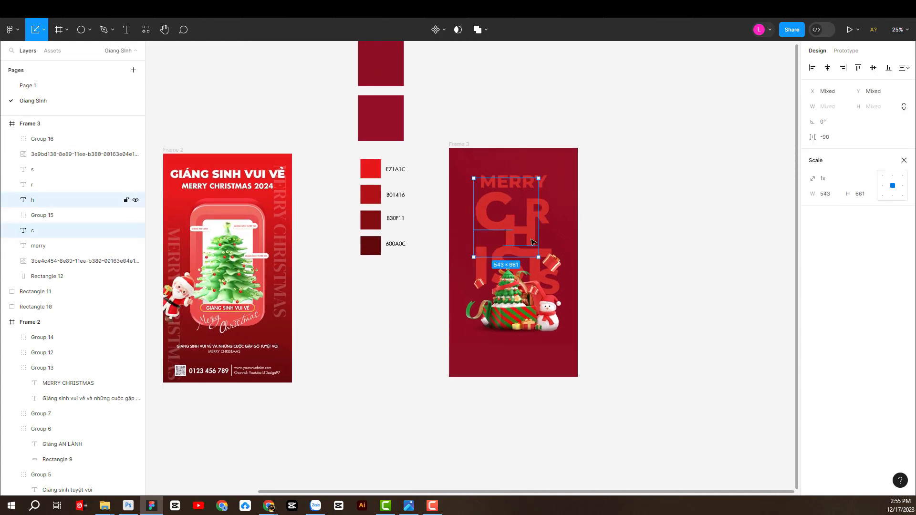
shift+click(546, 214)
key(ctrl+g)
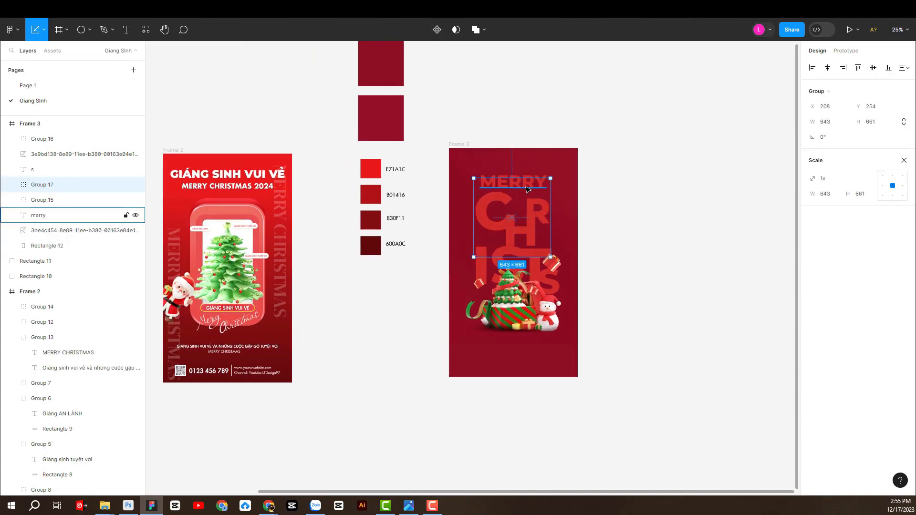
Step: Group "MERRY" with the C, H and R group and scale the combined lettering up toward the poster's upper edge
shift+click(524, 179)
key(ctrl+g)
drag(524, 170, 527, 153)
click(682, 233)
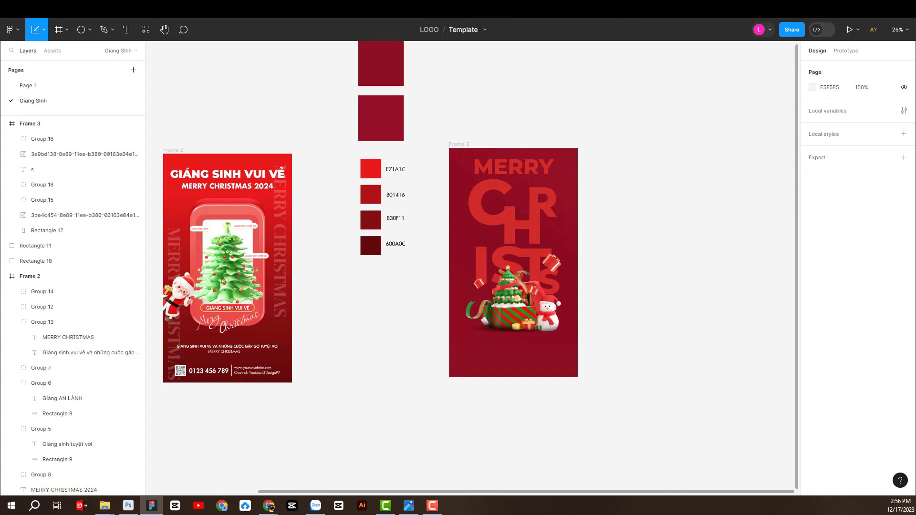
Step: Bring the glowing light-streak image from File Explorer into the poster, placing it over the Christmas tree
key(alt+Tab)
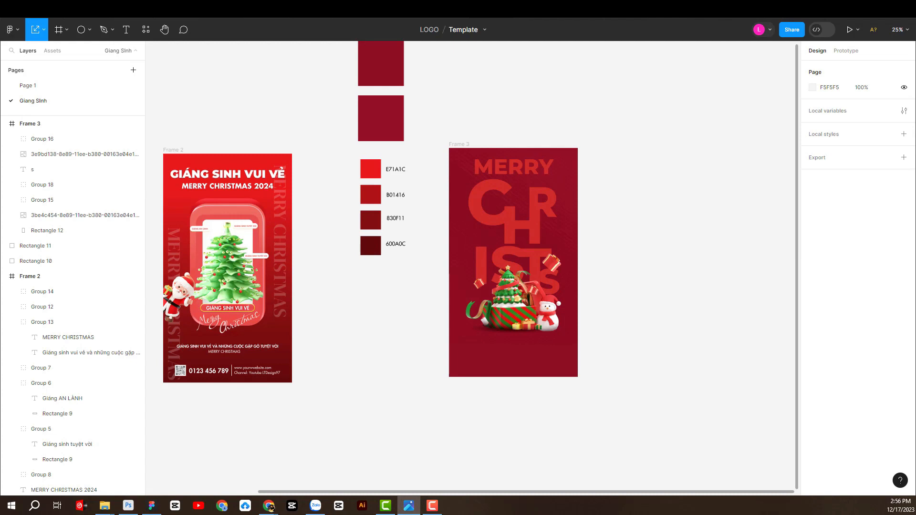
key(alt+Tab)
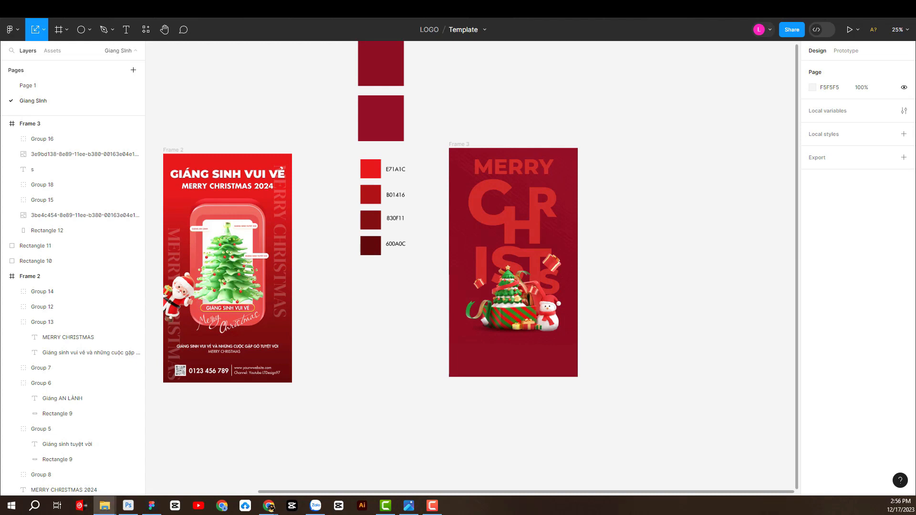
drag(767, 304, 516, 276)
scroll(510, 308, up, 3)
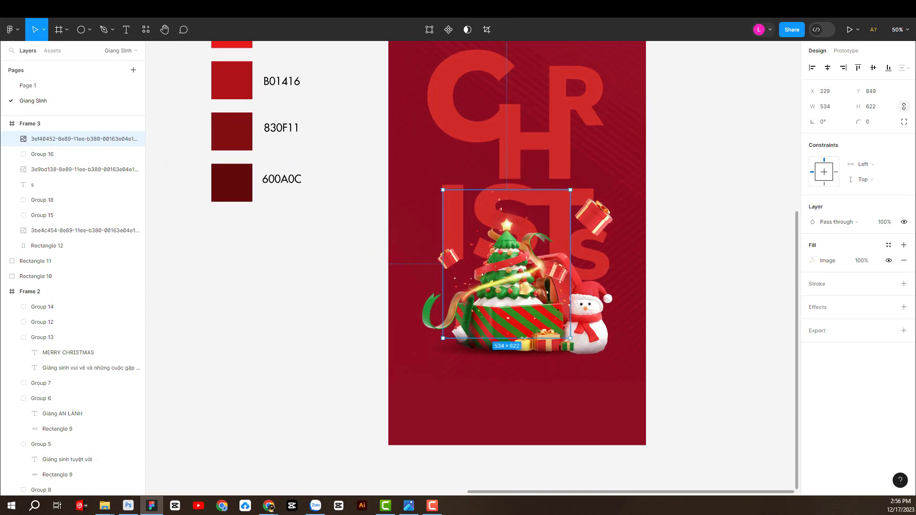
Step: Add three snowflake images from File Explorer and place the largest across the poster's edge beside the snowman's base
key(alt+Tab)
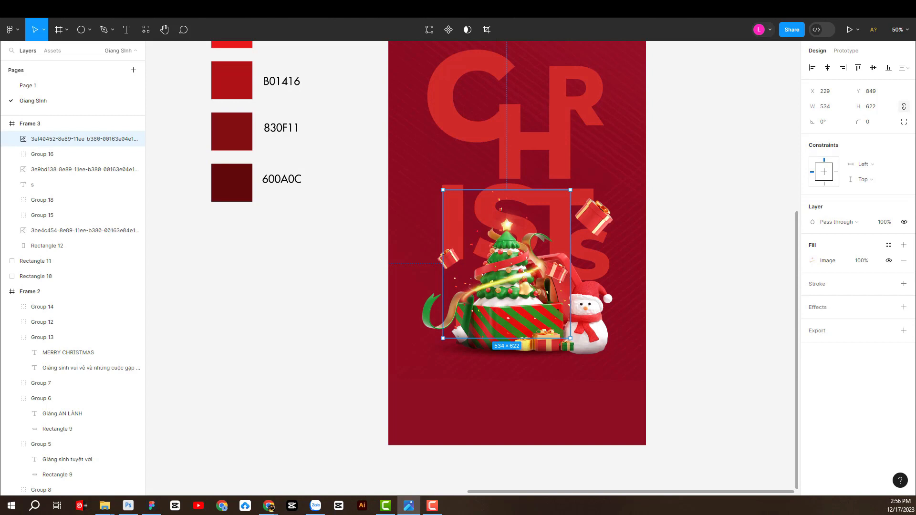
key(alt+Tab)
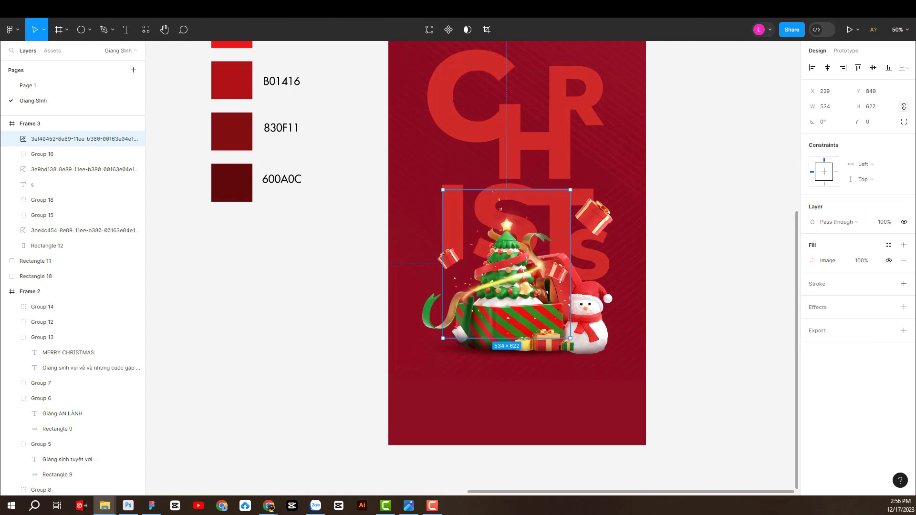
drag(636, 300, 645, 292)
click(700, 299)
click(639, 285)
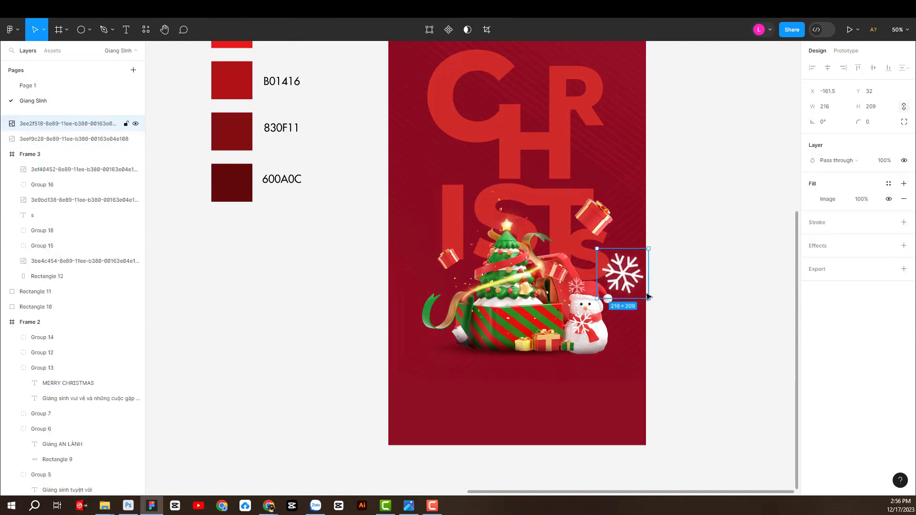
drag(638, 285, 644, 358)
click(687, 361)
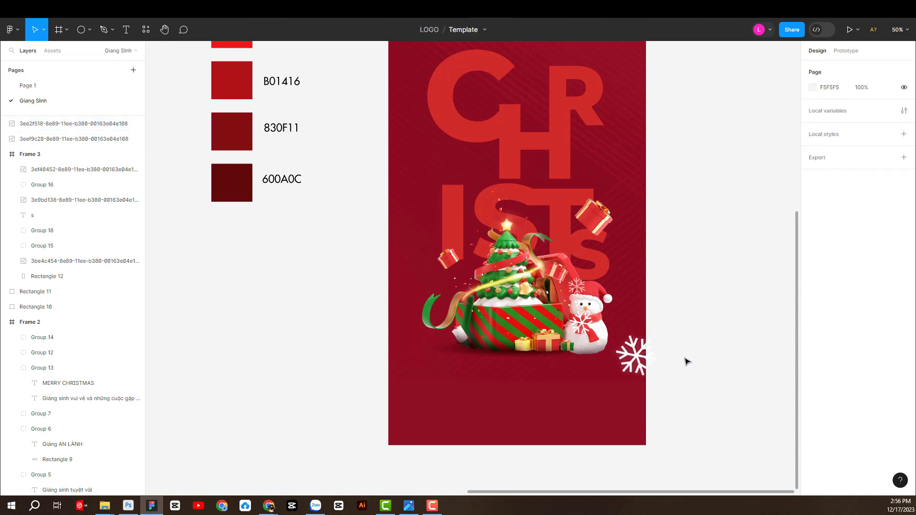
Step: Place the faint snowflake beside the end of "MERRY" and the other over the T of "IST", scaled to about 94 × 90
click(585, 328)
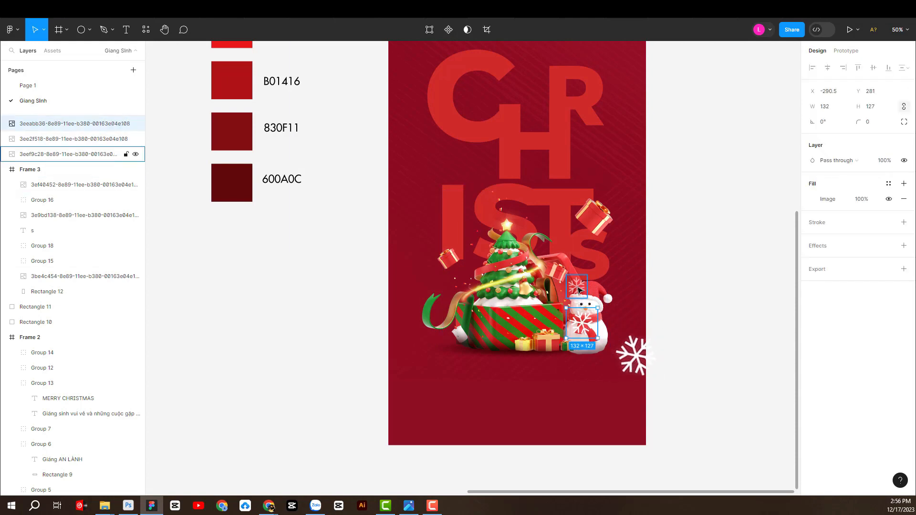
drag(578, 289, 630, 279)
drag(584, 323, 568, 201)
key(k)
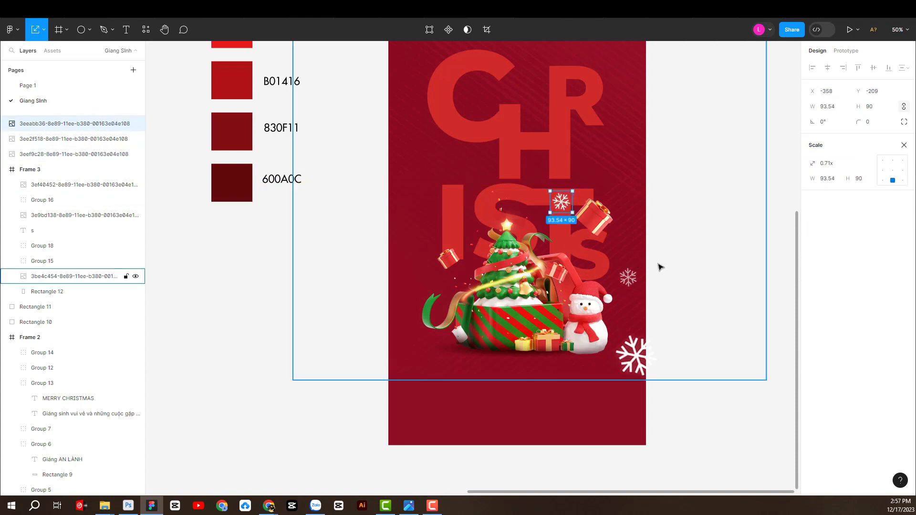
drag(628, 277, 606, 142)
scroll(613, 178, up, 4)
click(686, 215)
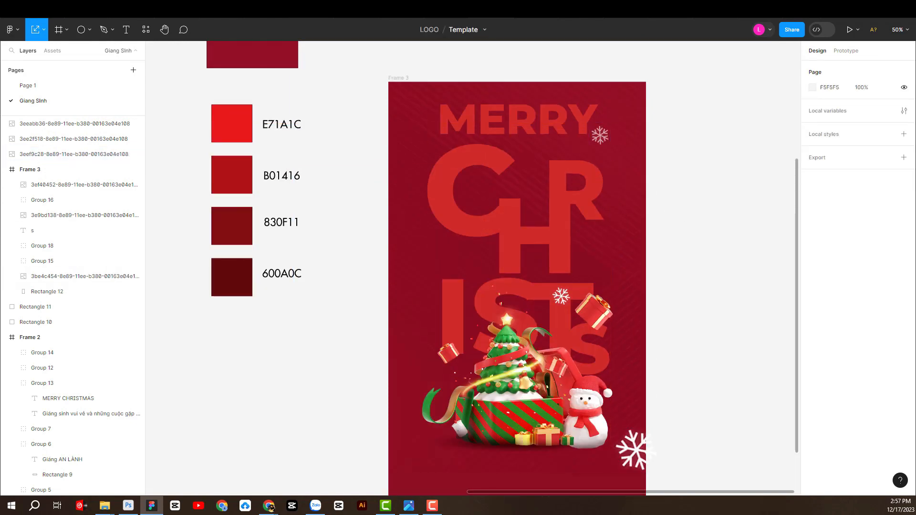
Step: Add the falling-snow image from File Explorer and move it partly off the poster to one side
key(alt+Tab)
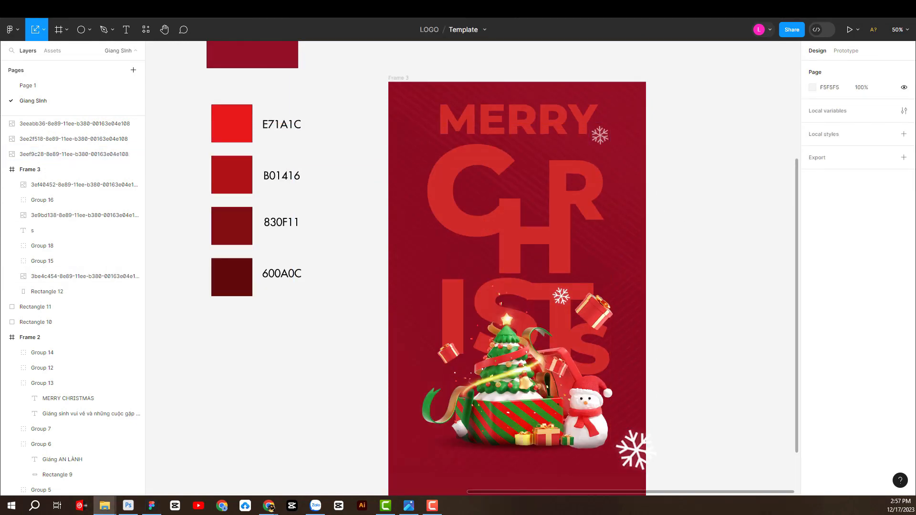
drag(703, 300, 534, 306)
key(ctrl+minus)
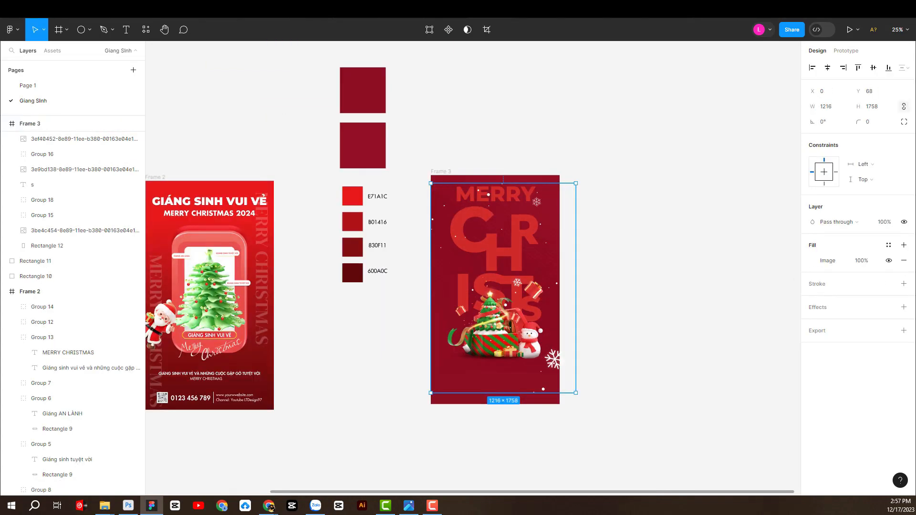
drag(542, 248, 645, 234)
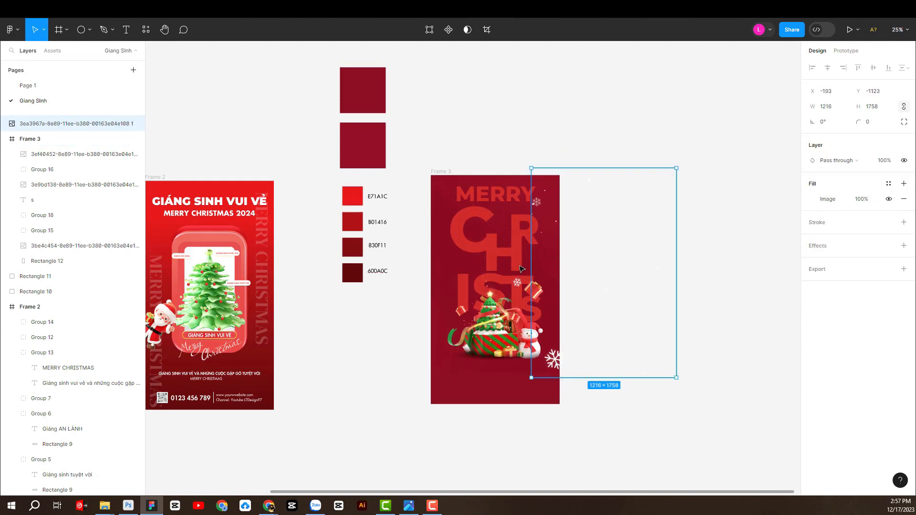
Step: Scale the "IST" letter group up to about 774 × 651 and nudge it down to Y 684
click(466, 275)
scroll(462, 274, up, 5)
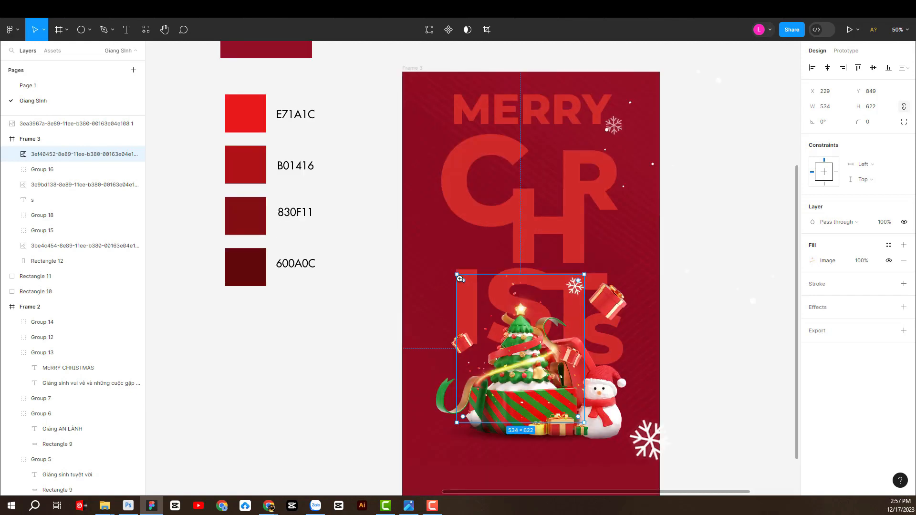
click(477, 266)
key(k)
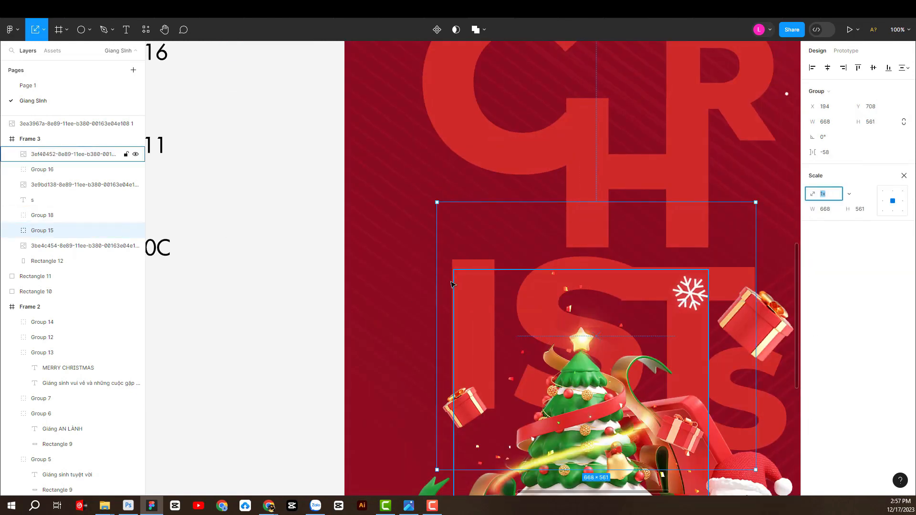
drag(436, 291, 411, 302)
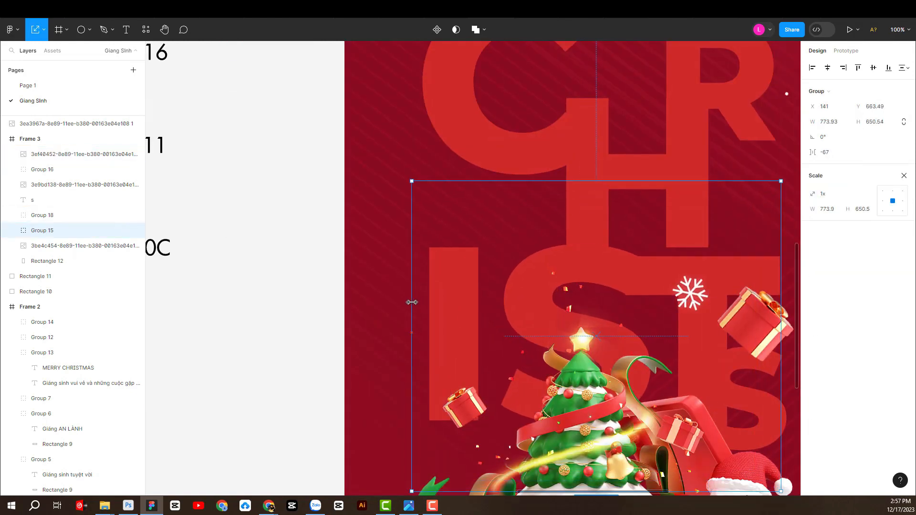
key(shift+Down)
key(shift+Down)
key(minus)
key(minus)
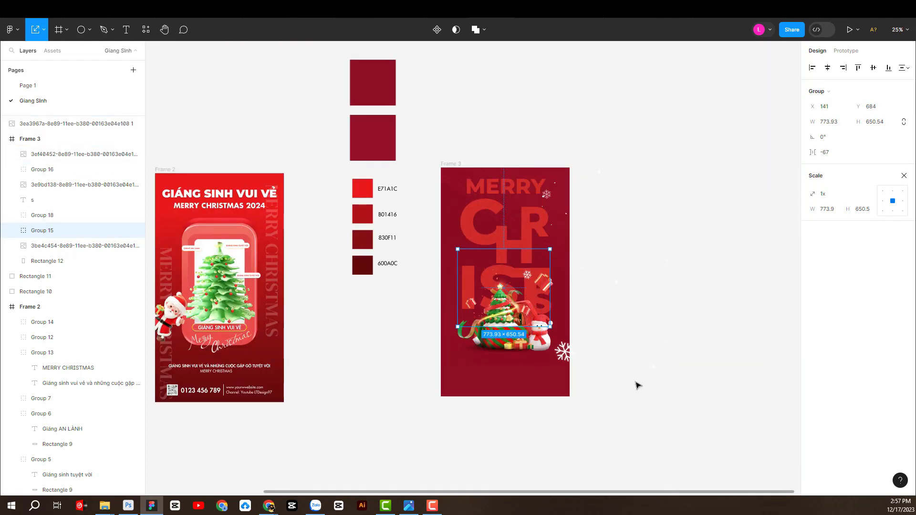
Step: Group the Christmas tree illustration with the light streak and move the group slightly down
click(511, 351)
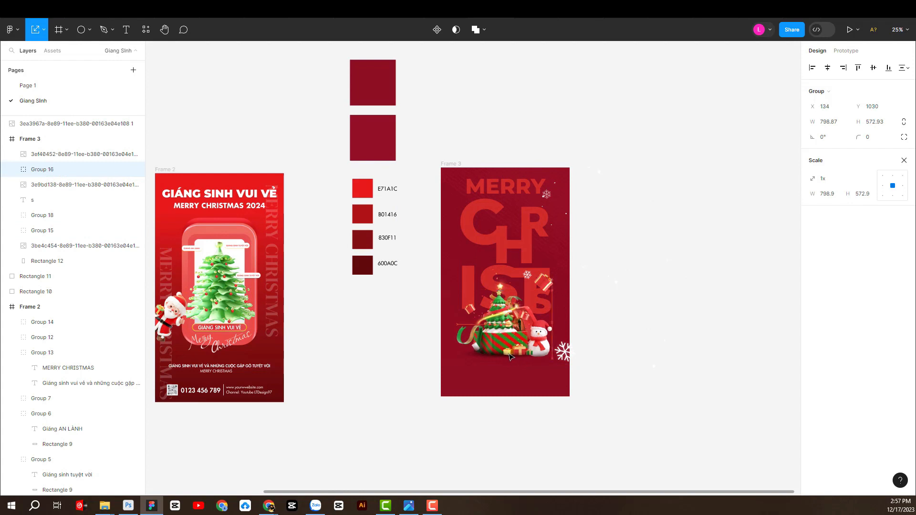
shift+click(502, 312)
key(ctrl+g)
drag(502, 313, 502, 320)
click(708, 307)
Step: Place the falling-snow image over the poster at about X -112, Y -195 and hide its layer
click(634, 296)
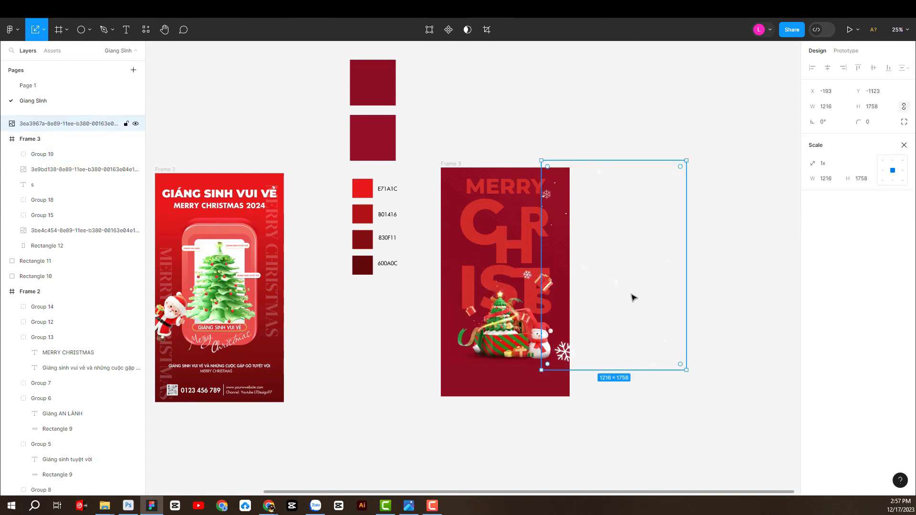
drag(634, 297, 521, 279)
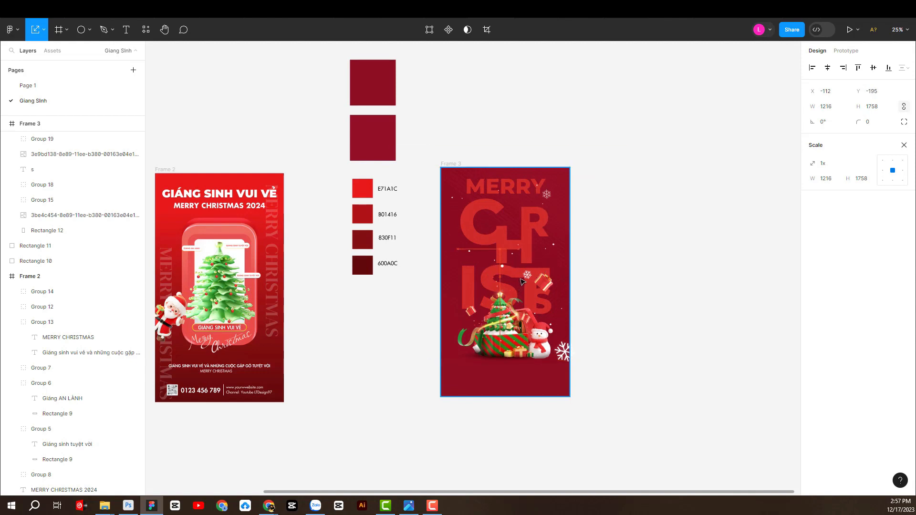
click(651, 286)
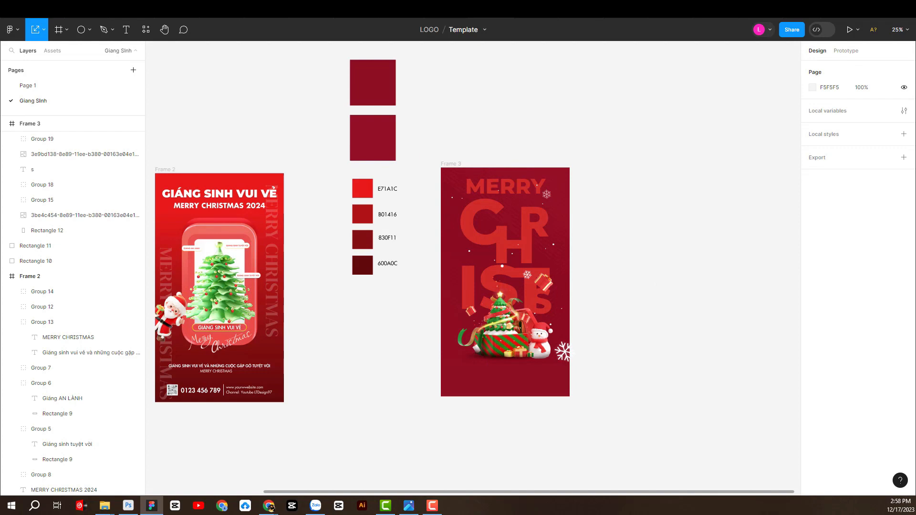
click(469, 226)
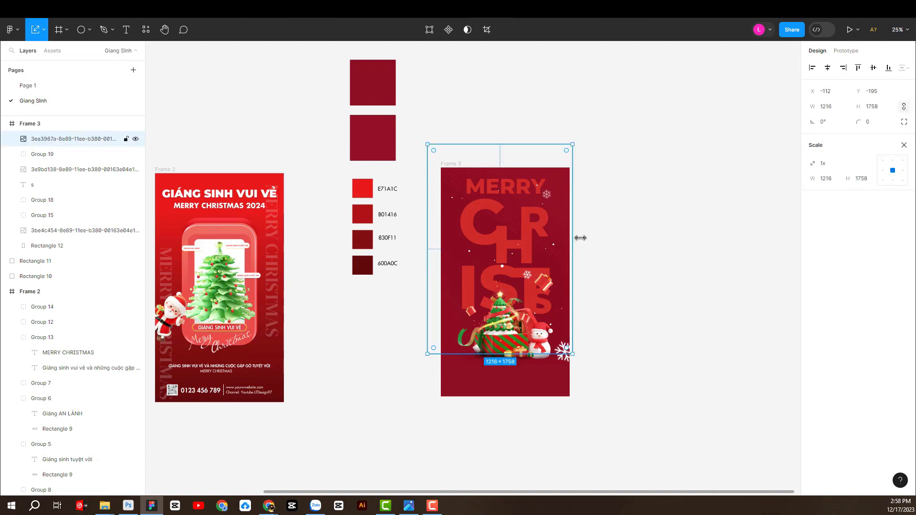
click(136, 139)
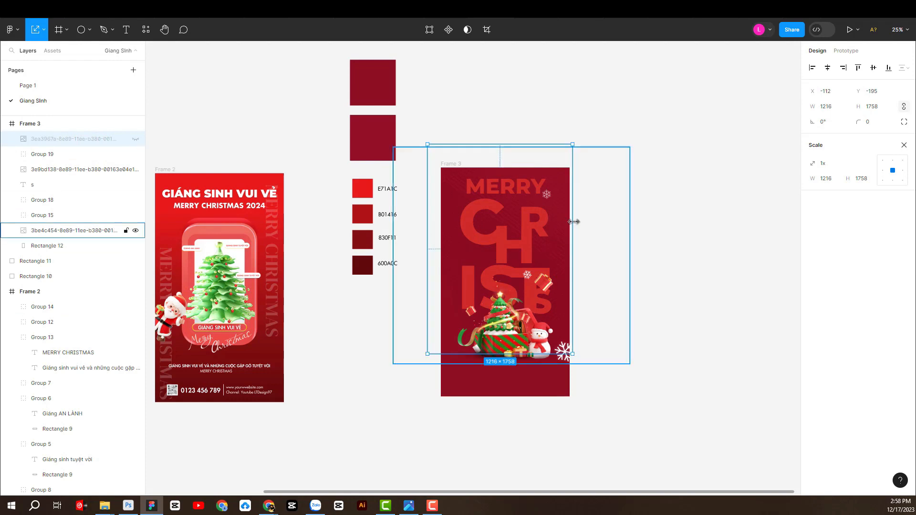
Step: Set the opacity of the "MERRY CHR" and "IST" letter groups to 70%
click(481, 222)
shift+click(501, 296)
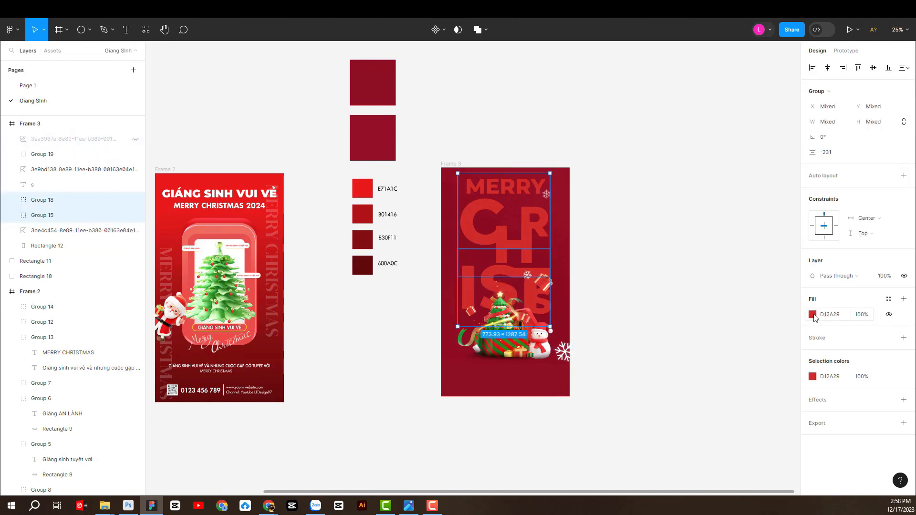
click(890, 279)
text(7)
click(712, 300)
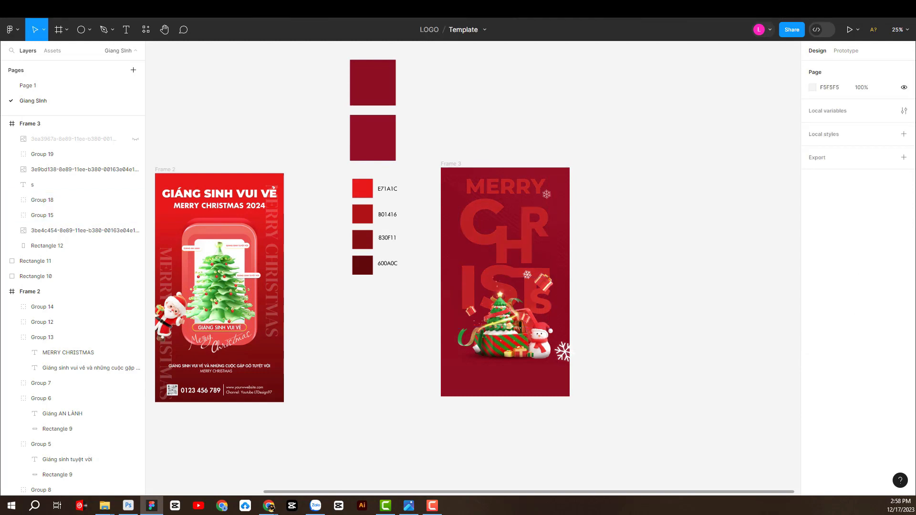
click(270, 507)
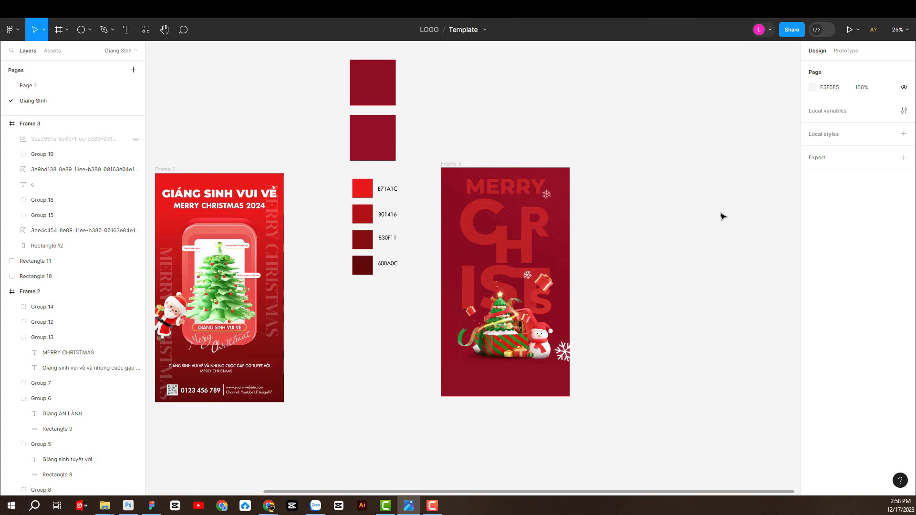
Step: Add the centred two-line text "Merry Christmas Wild Party" to the poster and scale it to a font size of about 89.63 at Y 342
click(126, 29)
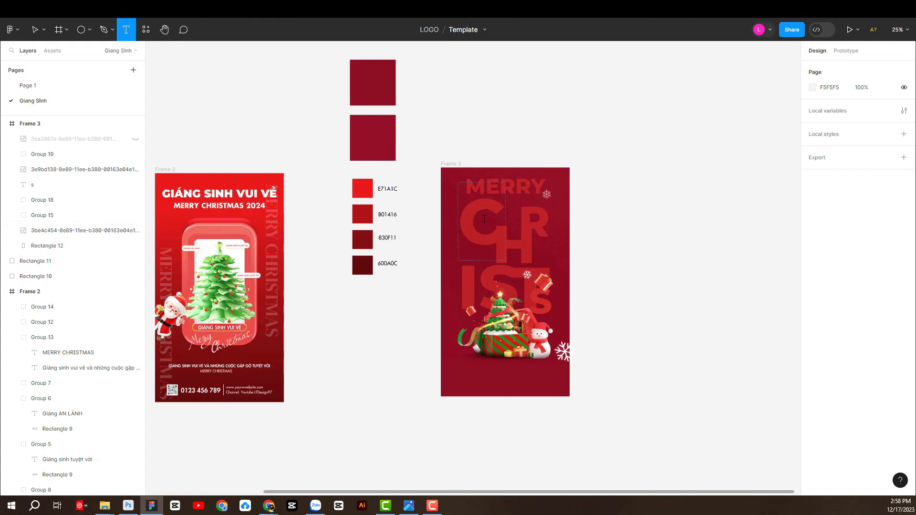
click(451, 245)
text(Merry Christmas Wild Party)
key(Escape)
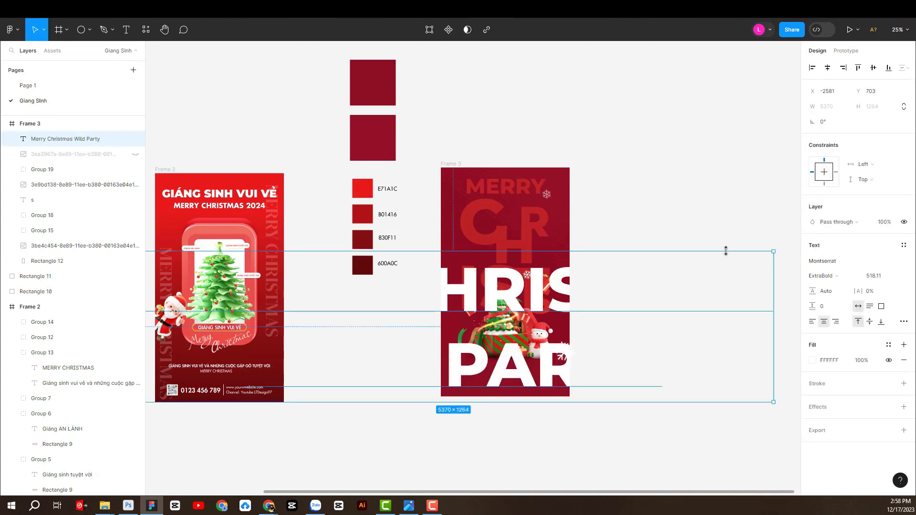
key(k)
drag(726, 250, 566, 368)
drag(501, 386, 543, 220)
key(v)
Step: Try the Impact font on the "Merry Christmas Wild Party" headline
click(825, 262)
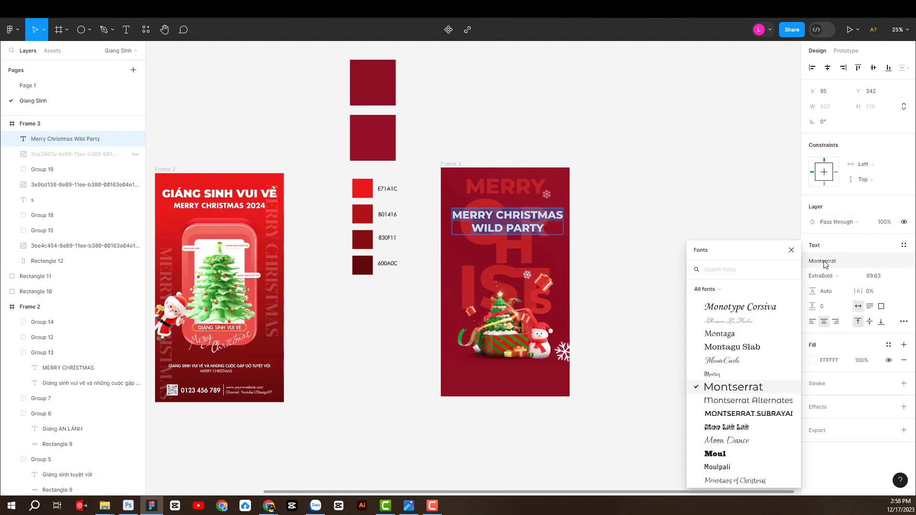
text(impac)
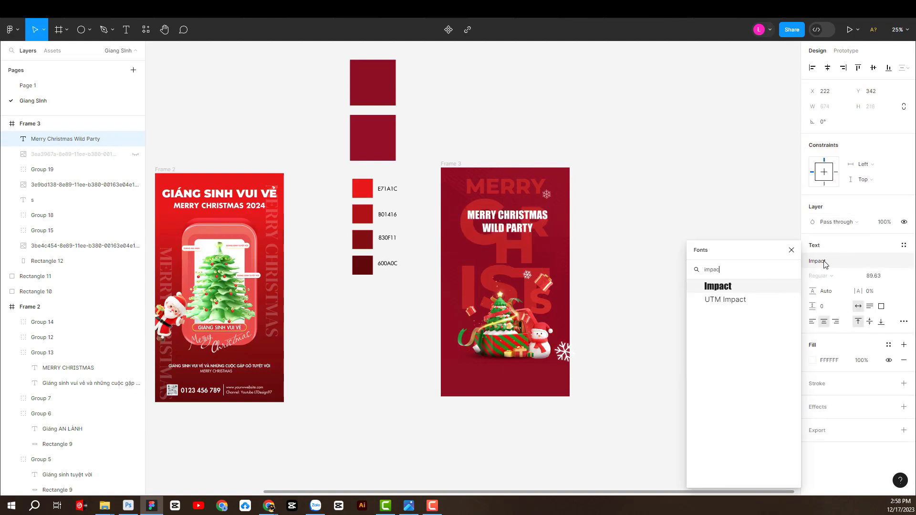
click(718, 286)
Step: Browse the font list and preview alternative typefaces on the "Merry Christmas Wild Party" headline
click(826, 261)
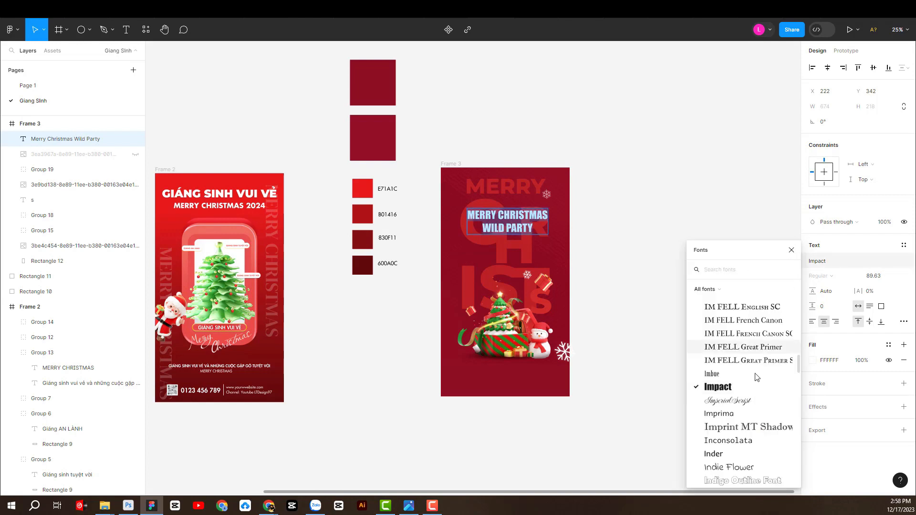
scroll(756, 377, down, 3)
scroll(758, 379, down, 3)
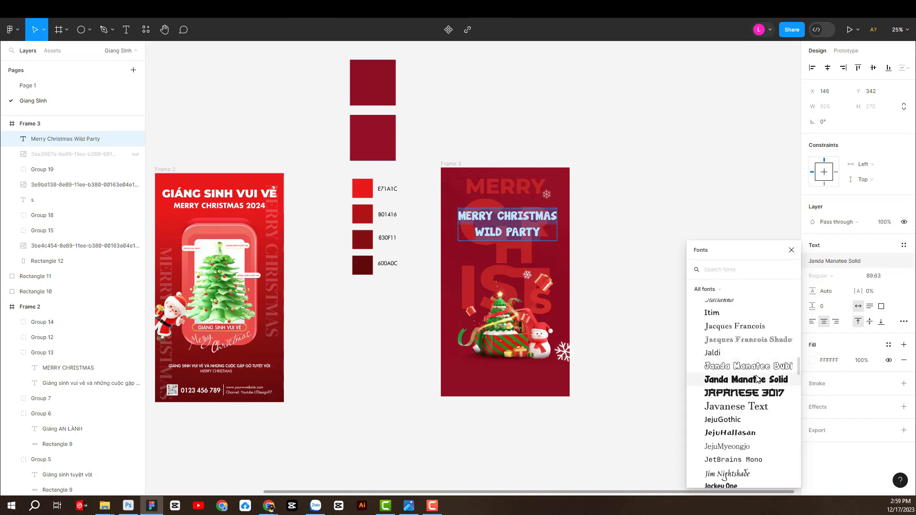
scroll(757, 380, down, 5)
scroll(758, 379, down, 10)
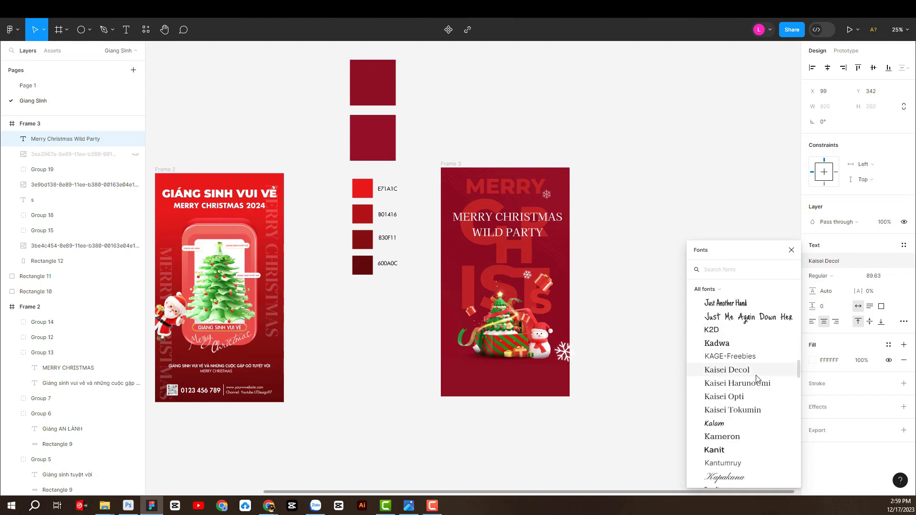
scroll(758, 378, up, 3)
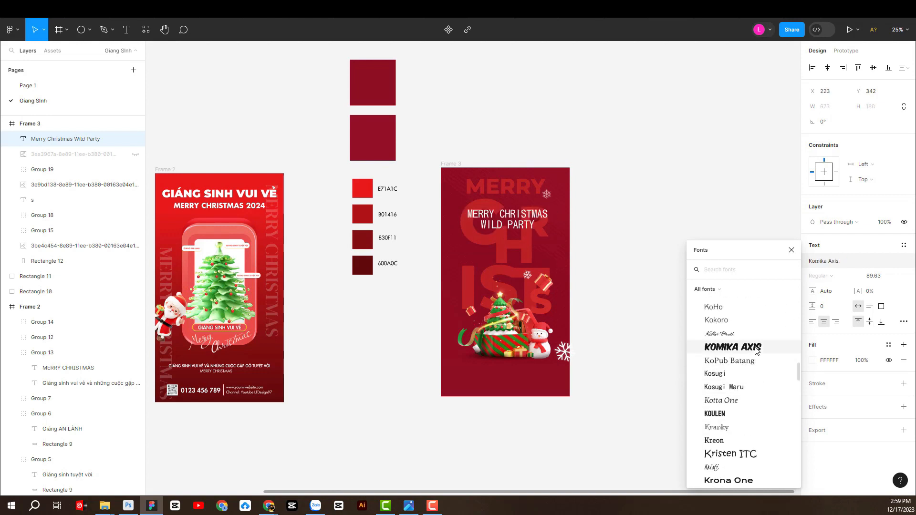
scroll(756, 351, down, 9)
scroll(757, 352, down, 6)
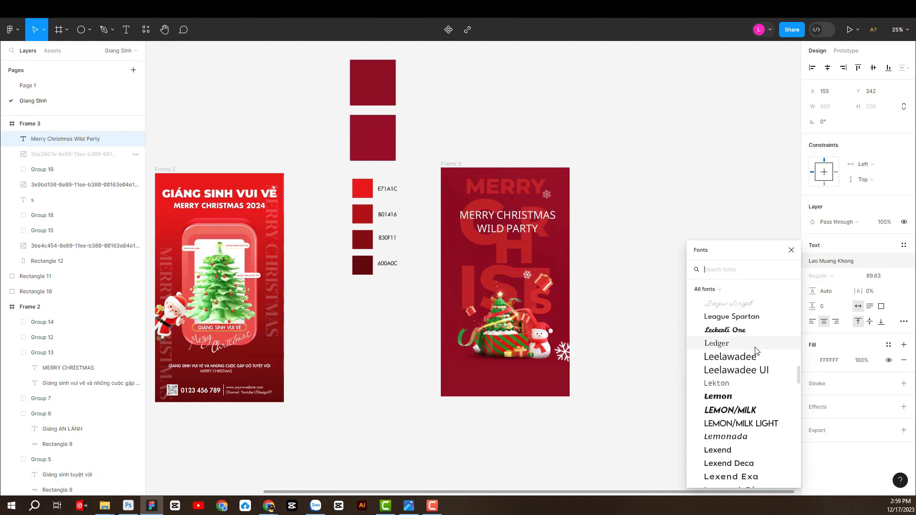
scroll(757, 351, down, 8)
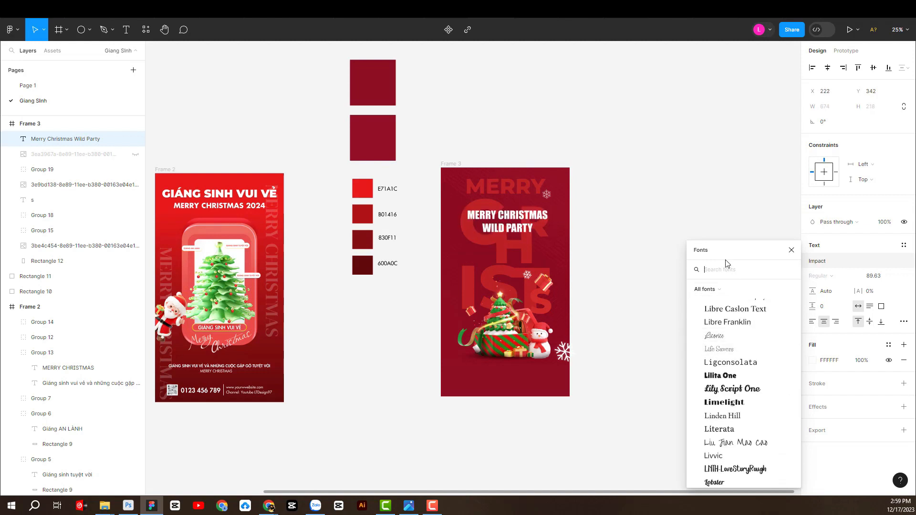
Step: Try the Oswald font on the headline in Regular weight and preview its other weights
click(826, 267)
text(oswald)
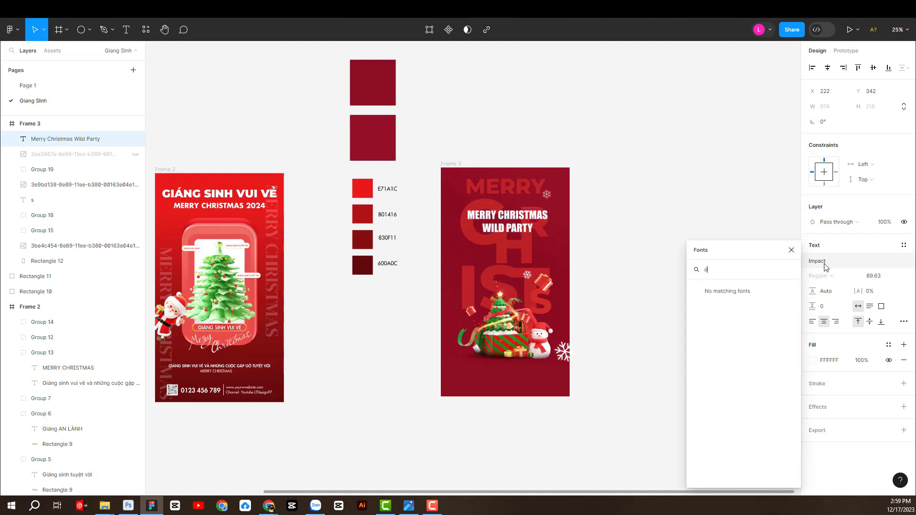
key(Return)
click(821, 276)
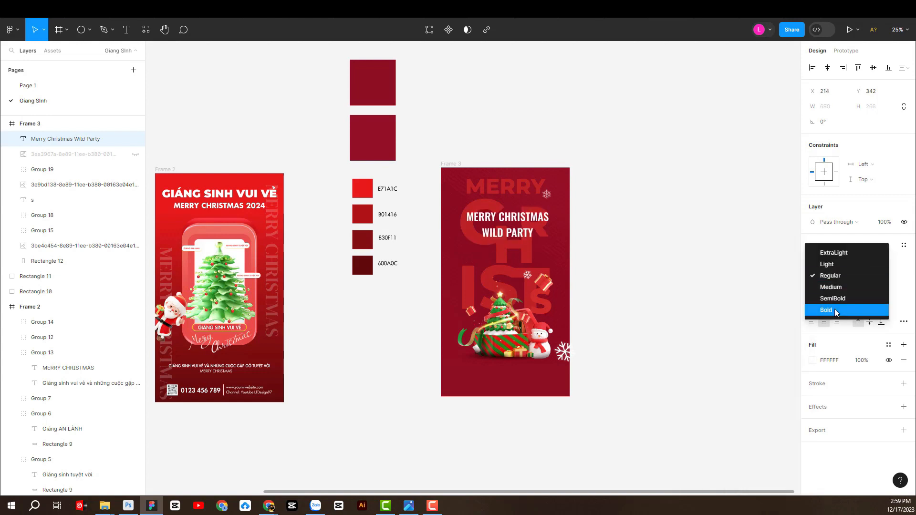
click(835, 240)
click(830, 260)
click(833, 222)
key(Escape)
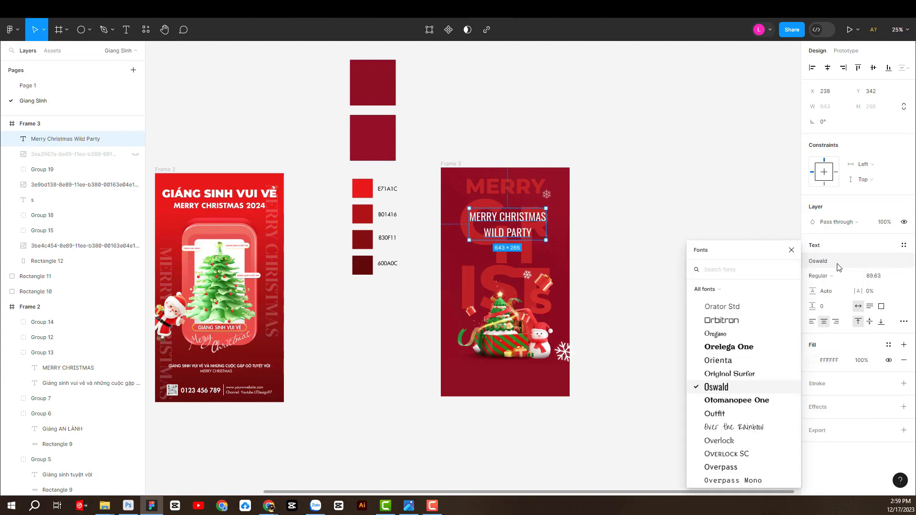
Step: Preview Impact again, then try the Poppins font on the headline and preview its weights
click(819, 267)
click(819, 266)
text(imp)
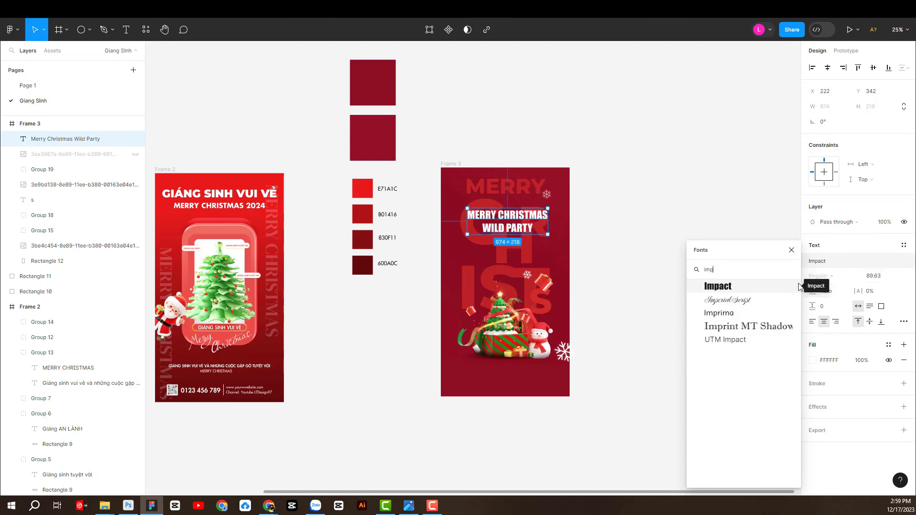
key(BackSpace)
key(BackSpace)
key(BackSpace)
text(pop)
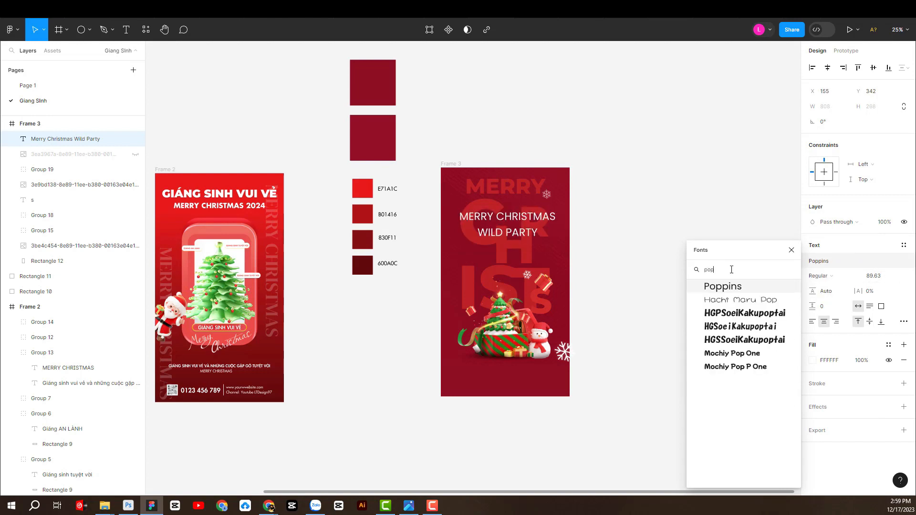
click(722, 287)
click(821, 275)
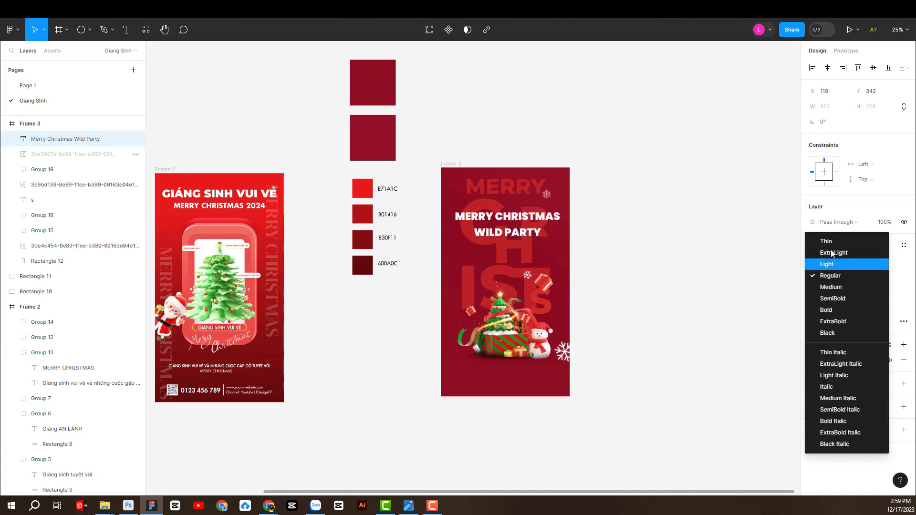
key(Escape)
Step: Try the Roboto Condensed font on the headline and preview its weight options
click(823, 262)
text(rob)
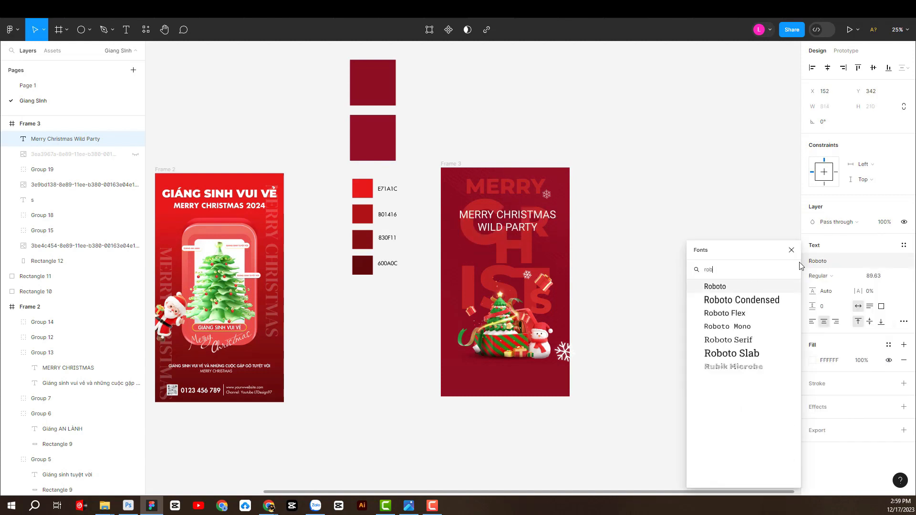
click(756, 289)
click(819, 276)
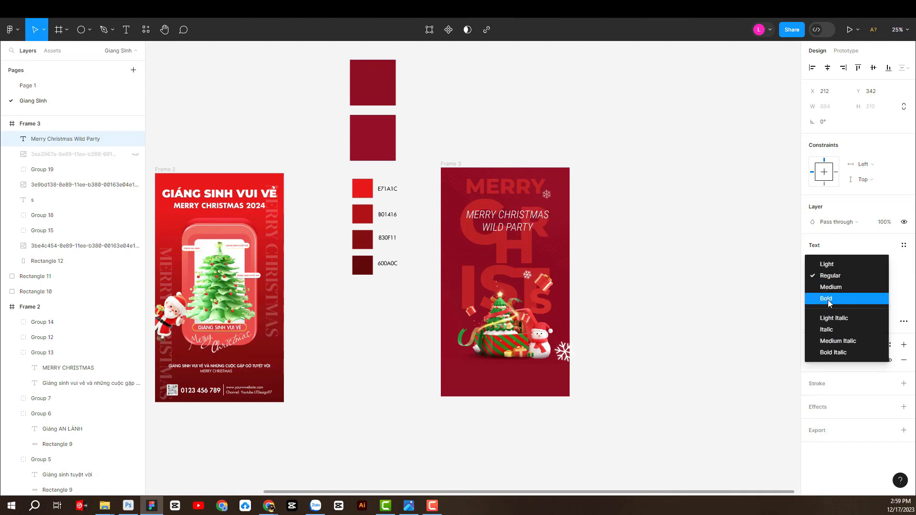
click(830, 274)
Step: Set the font of the "Merry Christmas Wild Party" headline to Riffic Free
click(835, 261)
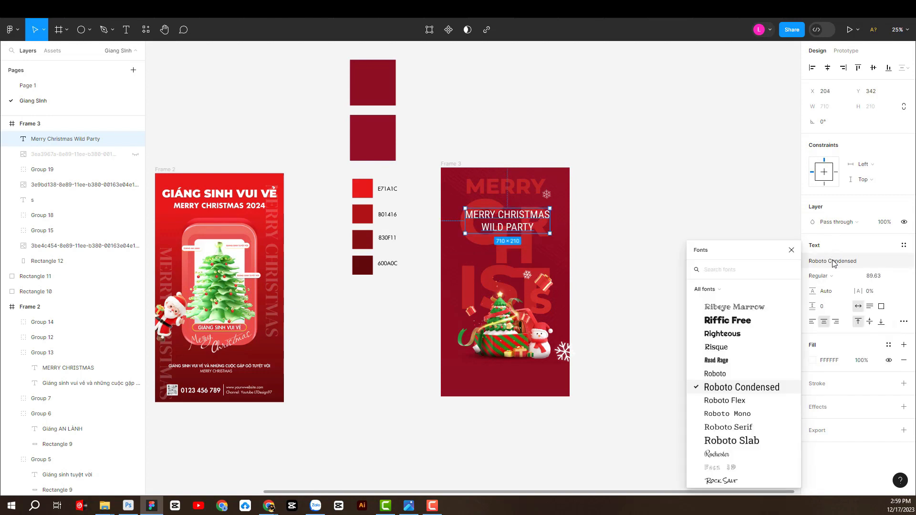
click(759, 318)
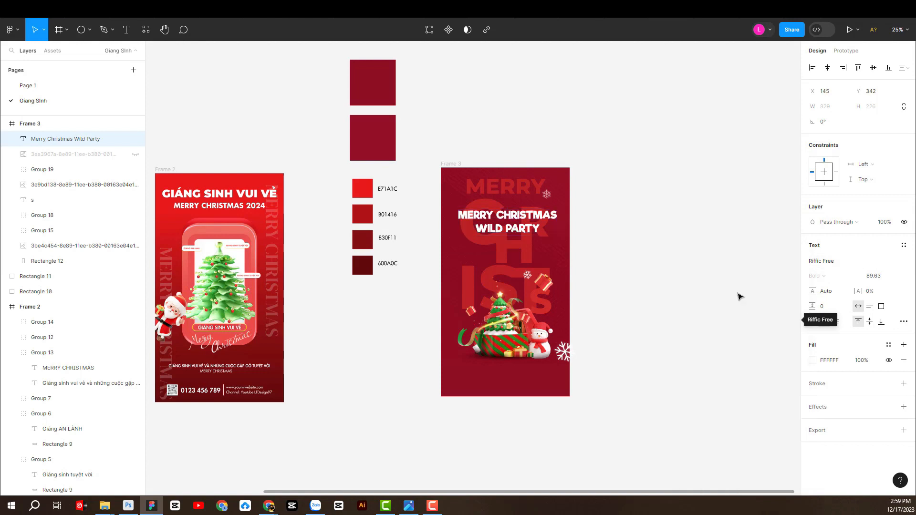
click(738, 297)
Step: Tighten the spacing between the headline's two lines by setting its line height to 102%
click(528, 226)
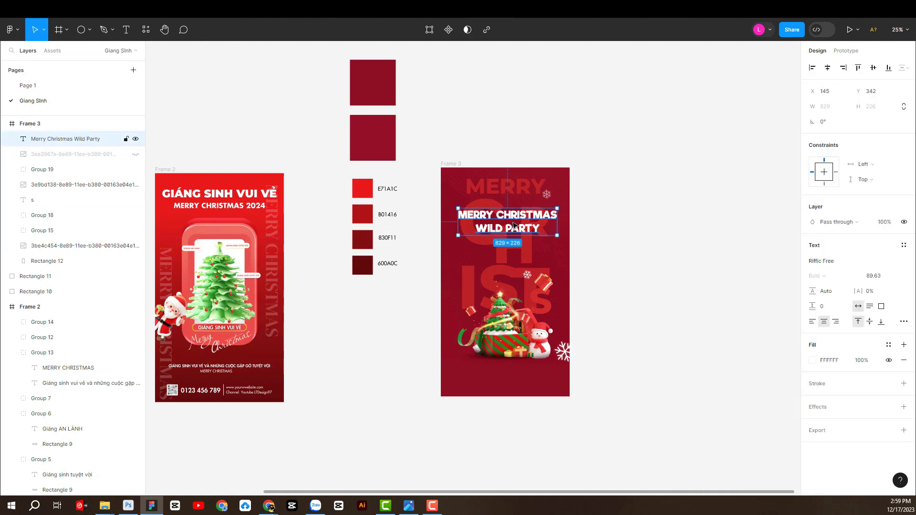
drag(814, 291, 914, 288)
click(822, 292)
text(0)
key(Return)
click(665, 252)
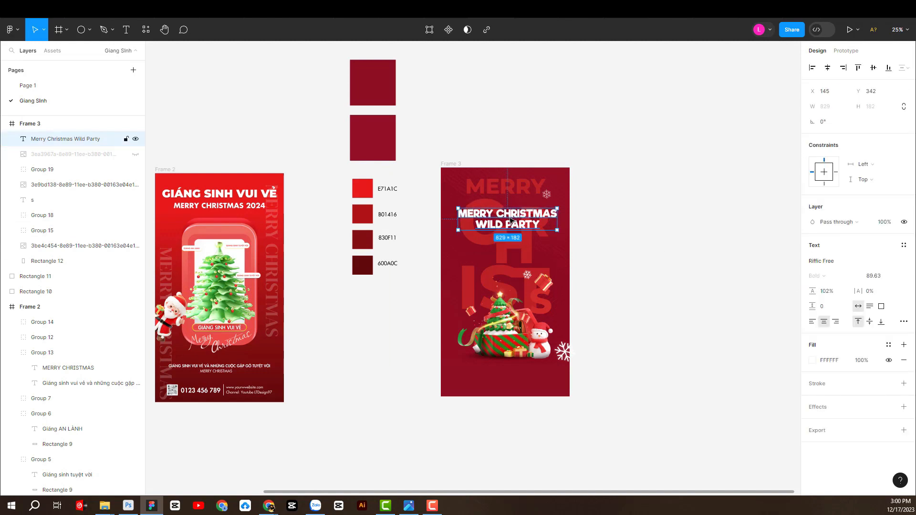
Step: Move the "Merry Christmas Wild Party" headline down to X 145, Y 397, keeping its size at 829 × 182
drag(511, 222, 469, 225)
key(k)
key(ctrl+z)
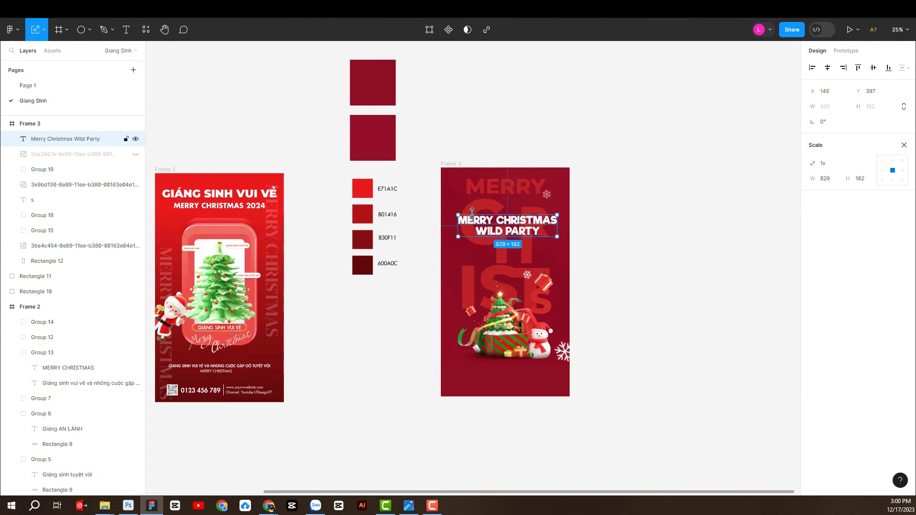
click(488, 215)
drag(552, 278, 553, 289)
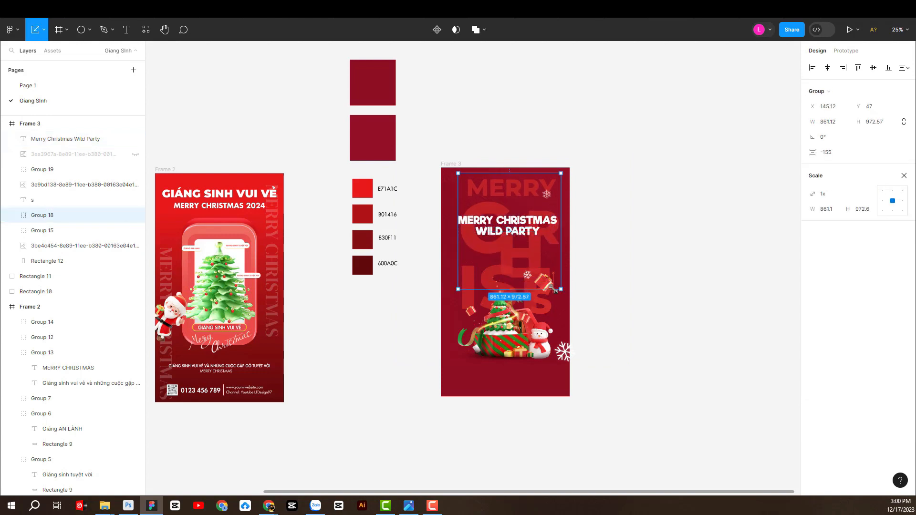
key(ctrl+z)
Step: Scale the "CHR" letter group up to about 870 × 894 and move the Christmas tree group down to Y 982
double_click(524, 251)
drag(551, 277, 531, 252)
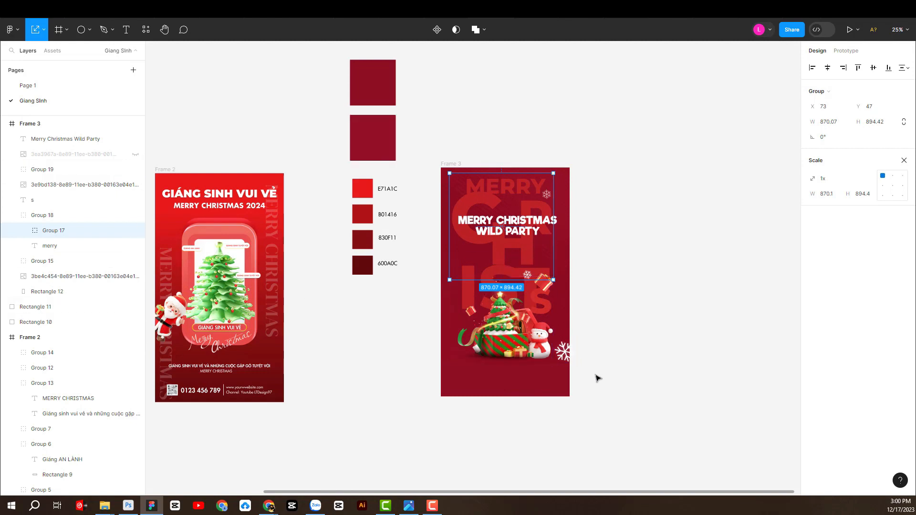
click(517, 329)
drag(513, 326, 513, 330)
Step: Move the separate small "s" text layer into the "IST" letter group and shift the letter to X 781, Y 936
click(517, 308)
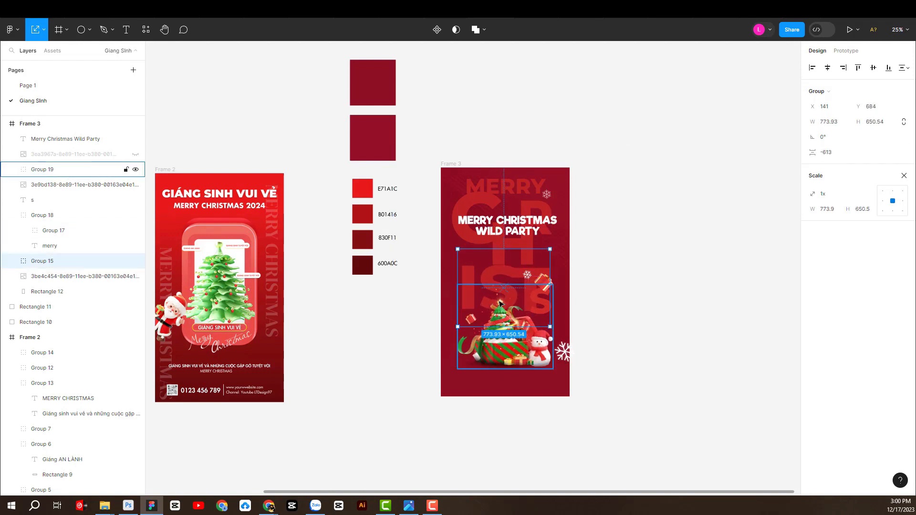
double_click(540, 308)
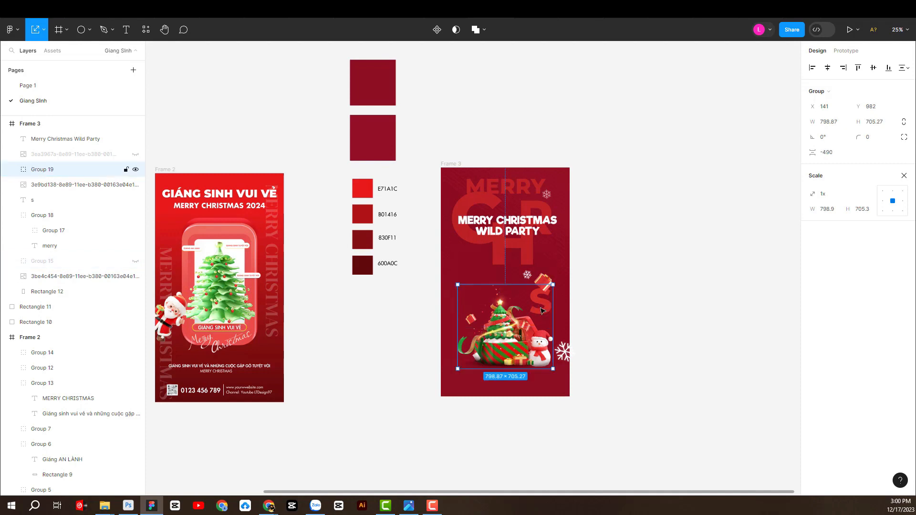
click(538, 290)
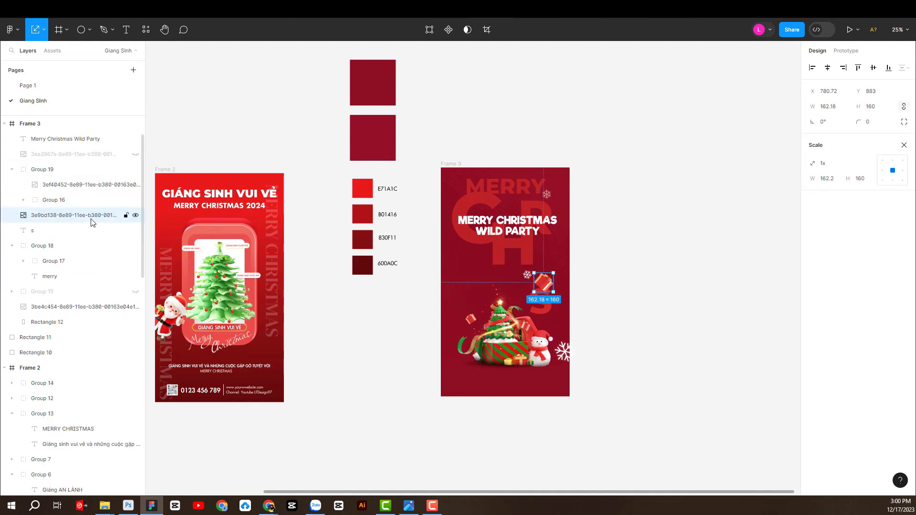
scroll(526, 307, up, 3)
click(530, 296)
click(535, 286)
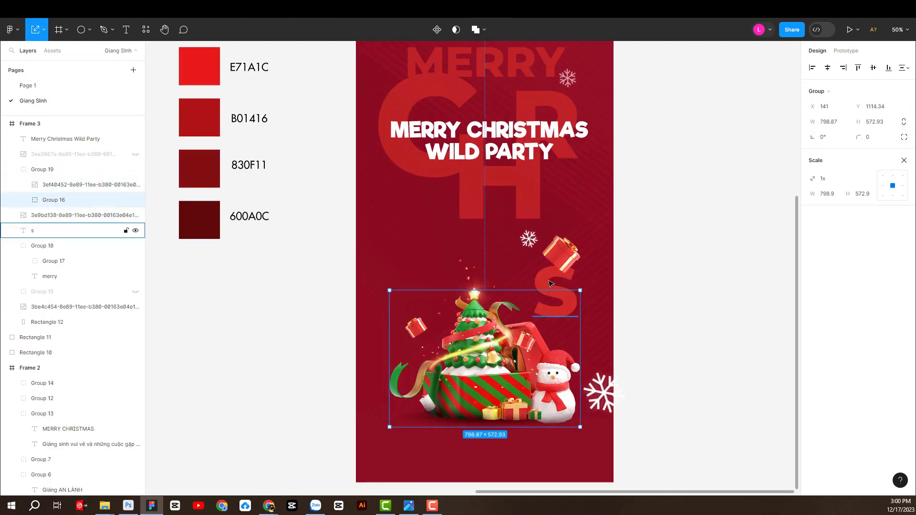
click(551, 283)
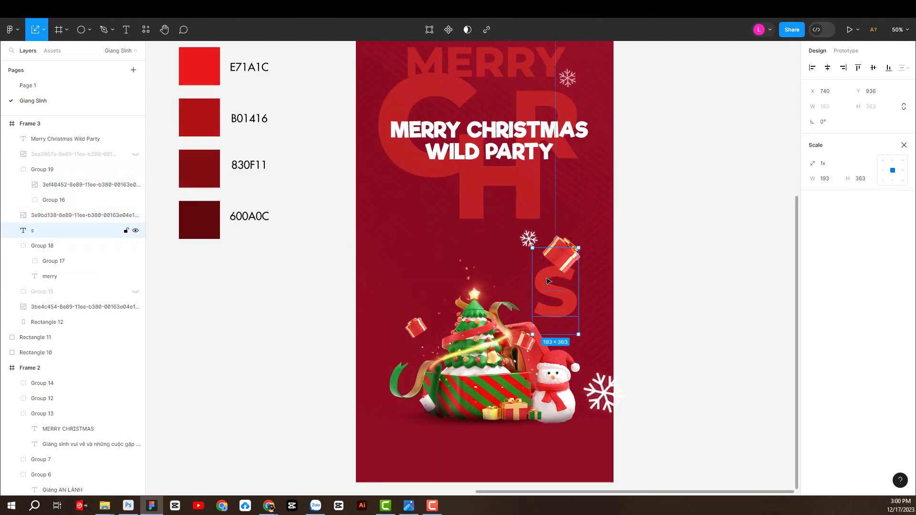
drag(56, 233, 68, 293)
click(136, 277)
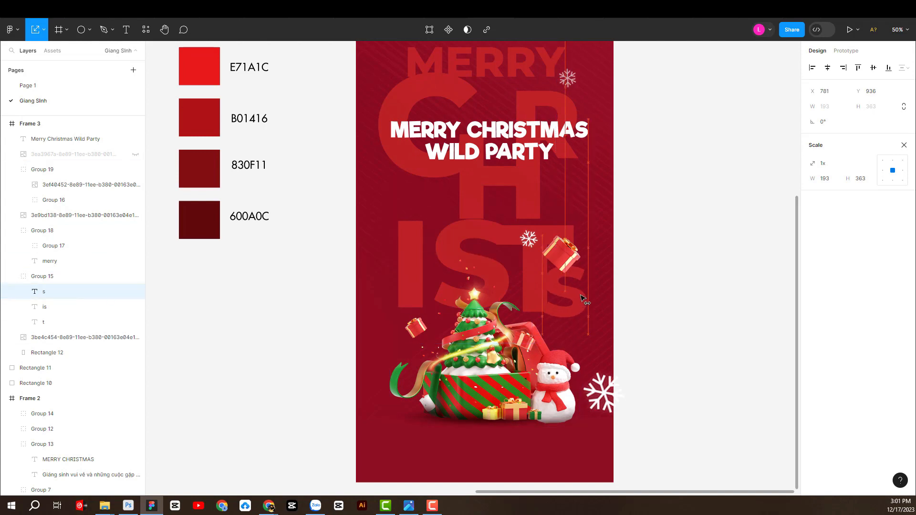
Step: Move the "IST" letter group down to Y 718 and the "MERRY CHR" letter group down to Y 68
click(664, 303)
key(minus)
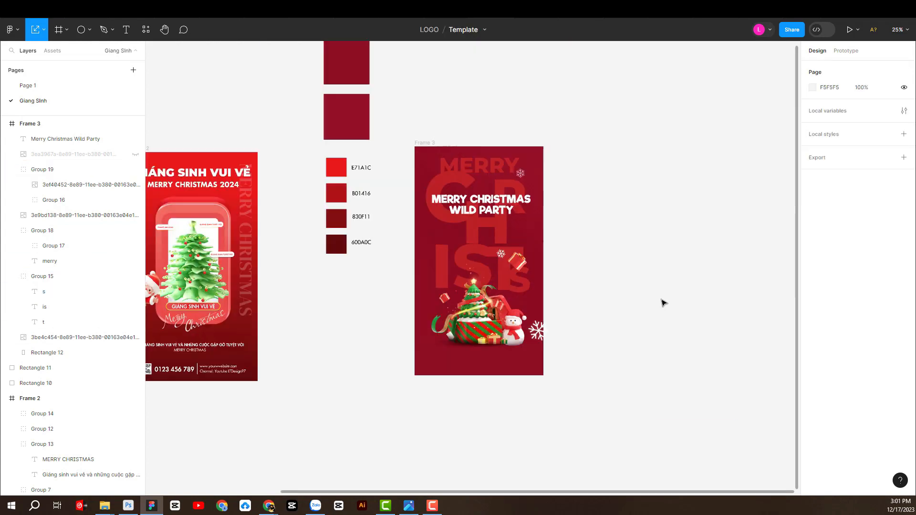
click(439, 256)
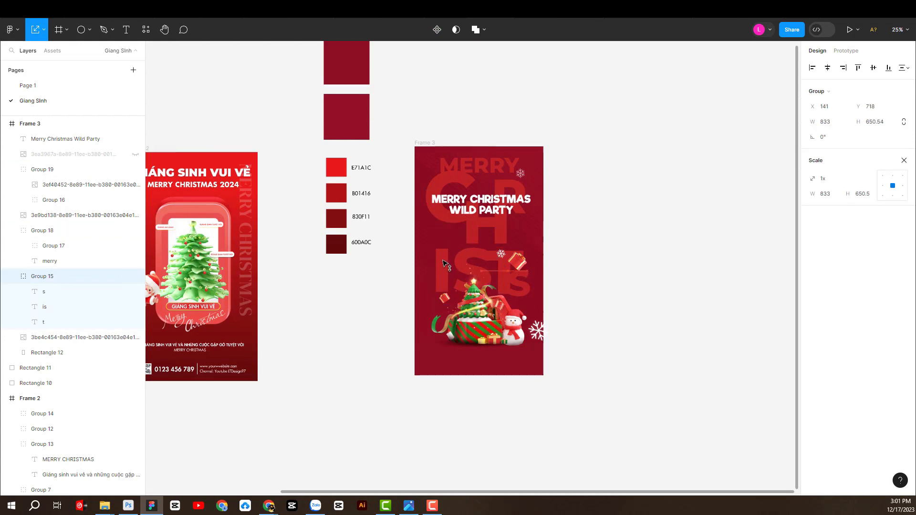
click(454, 232)
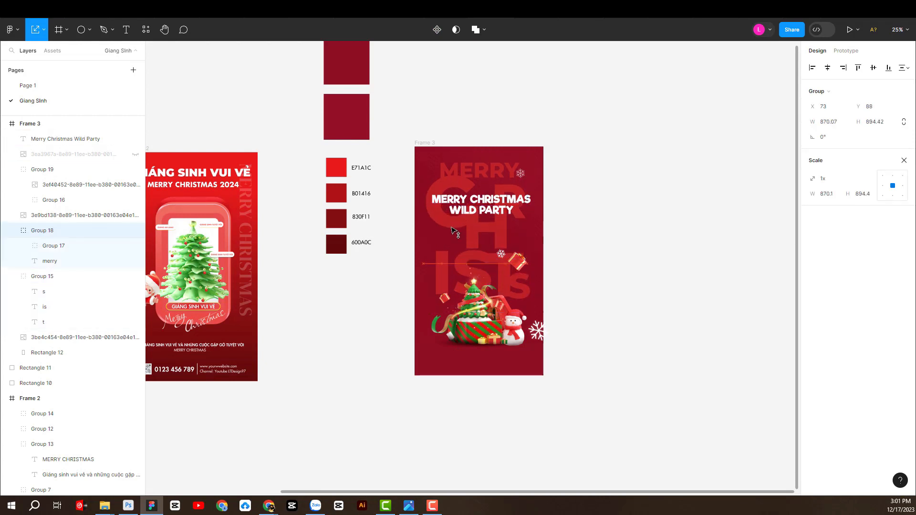
Step: Move only the "MERRY" lettering slightly back up, separating it from the "CHR" letters, and select the white headline
double_click(483, 174)
drag(483, 173, 465, 168)
click(461, 203)
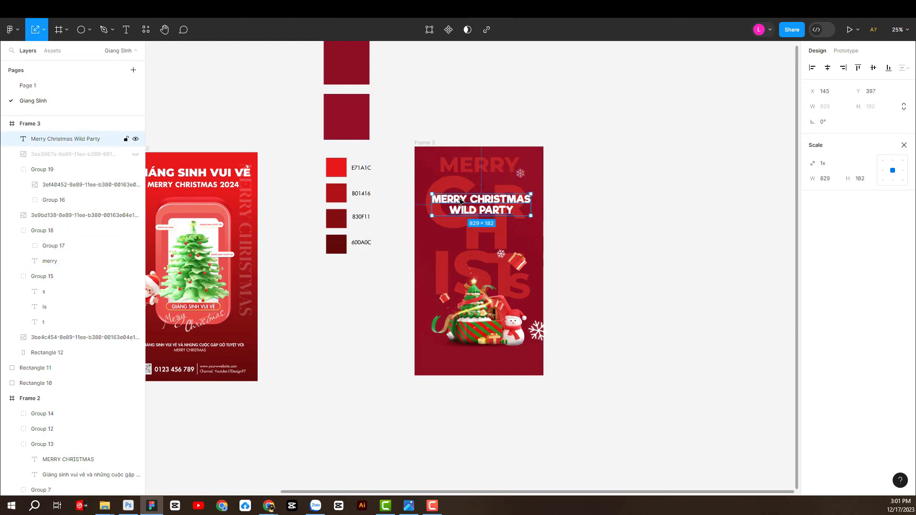
Step: Increase the font size of the "WILD PARTY" line in the white headline to 129.63
double_click(467, 202)
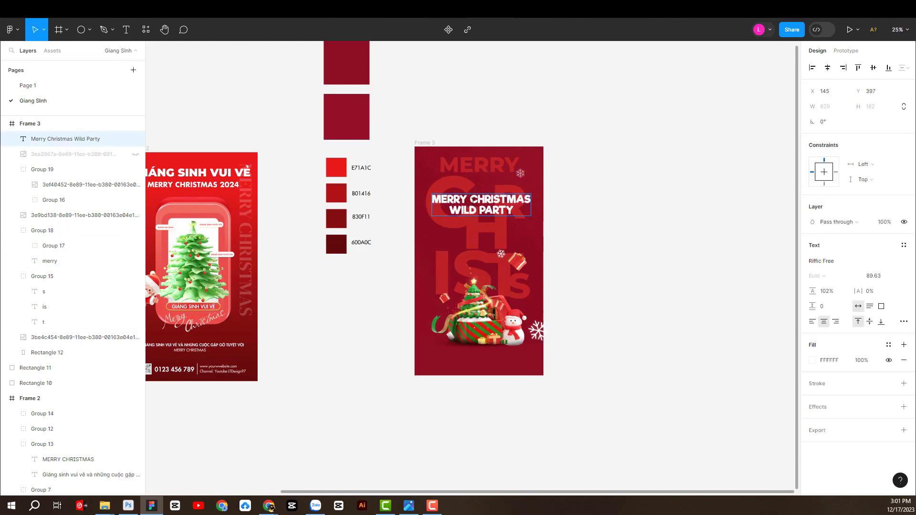
key(BackSpace)
drag(515, 210, 447, 211)
click(872, 277)
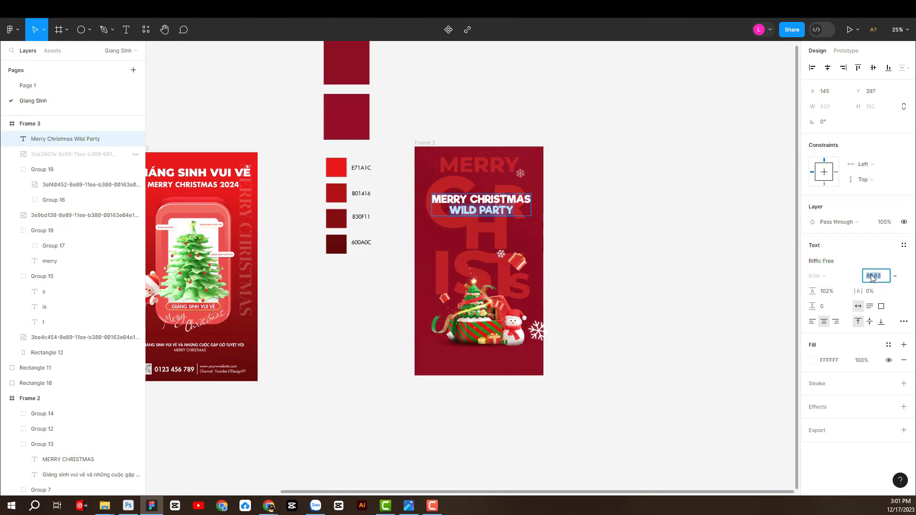
key(shift+Up)
key(shift+Up)
key(shift+Up)
key(shift+Up)
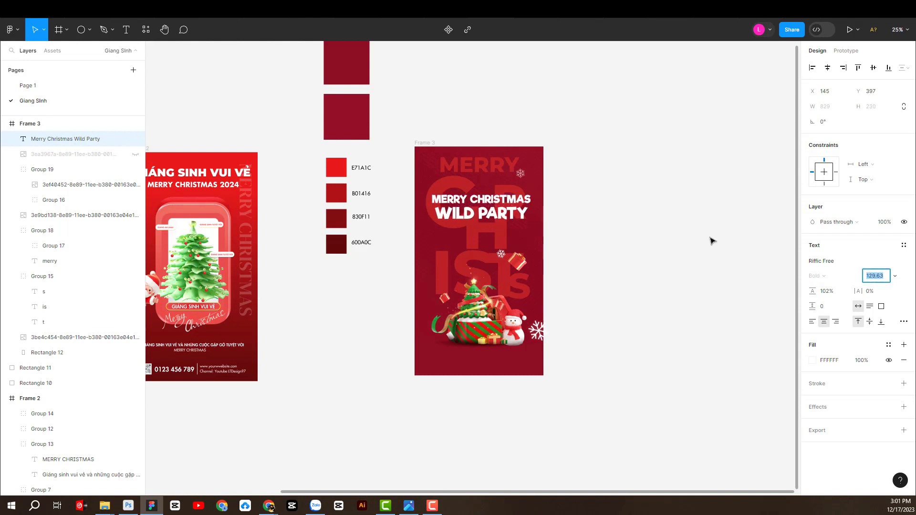
key(Escape)
Step: Centre the white headline horizontally on the poster and move it up to Y 368
click(827, 67)
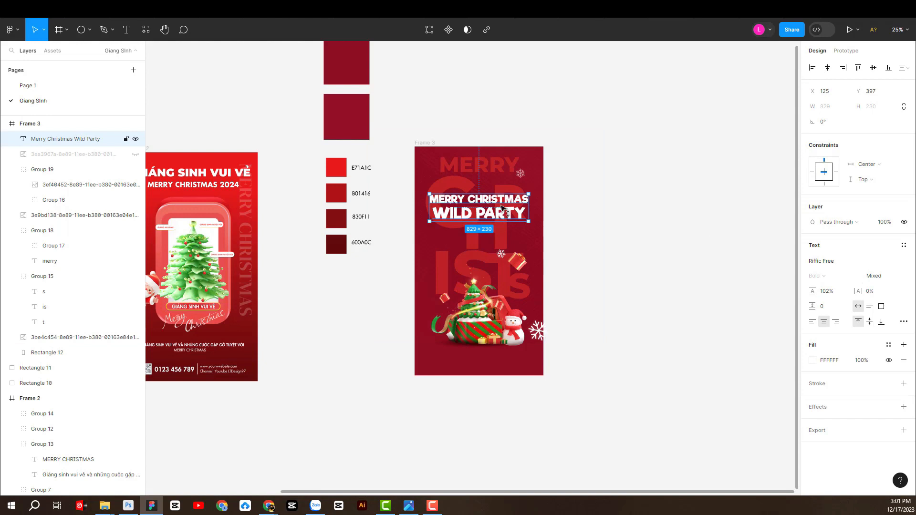
drag(502, 208, 502, 205)
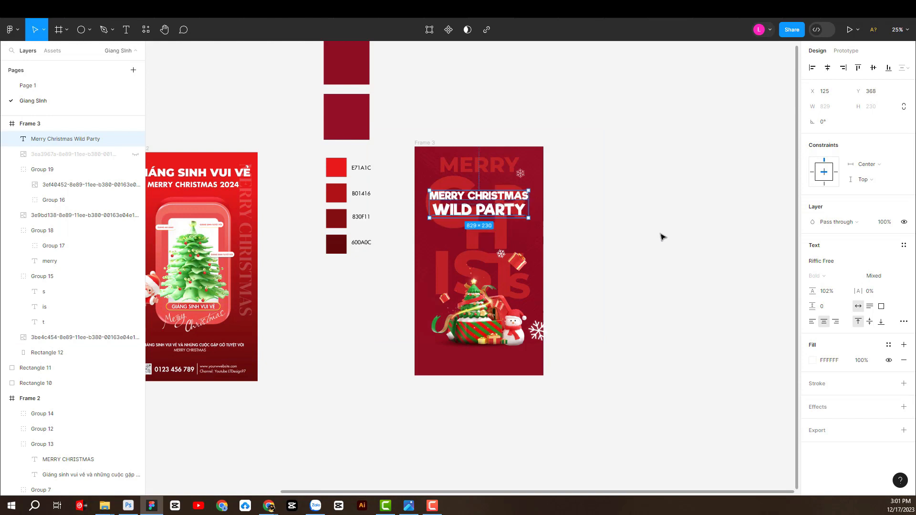
click(635, 179)
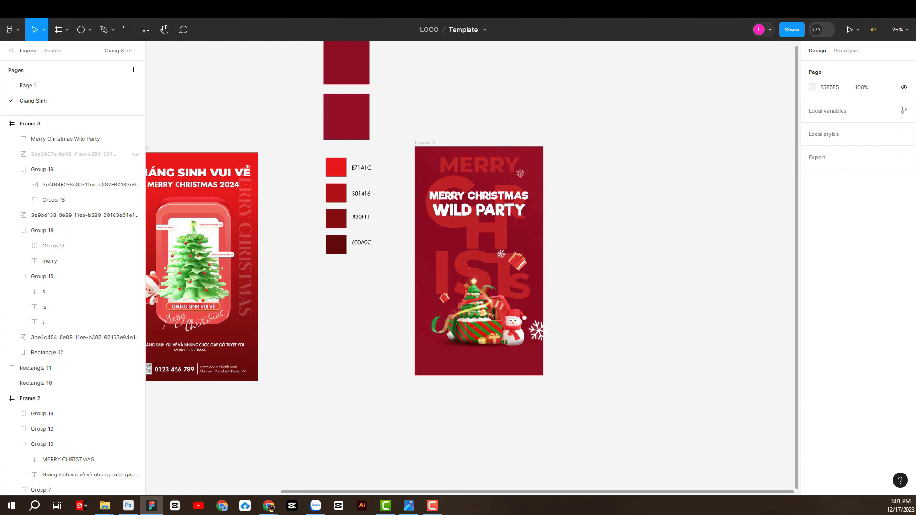
click(269, 507)
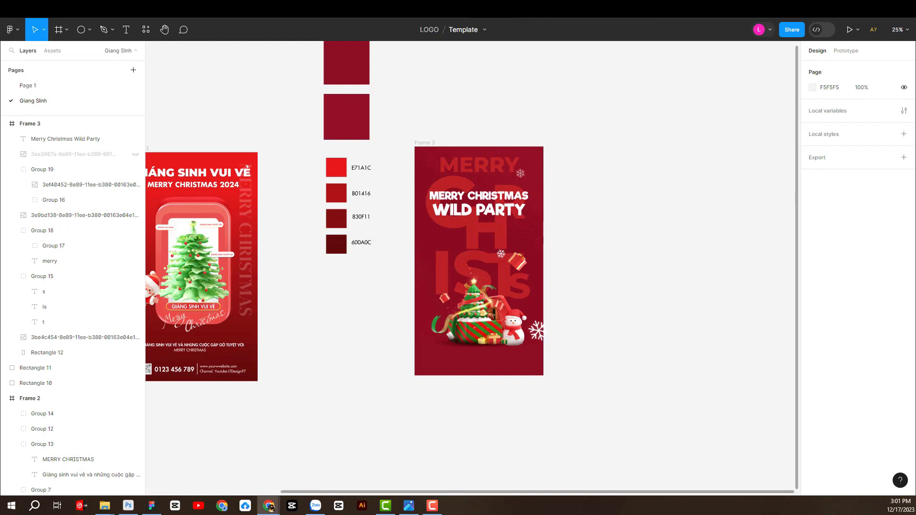
click(269, 507)
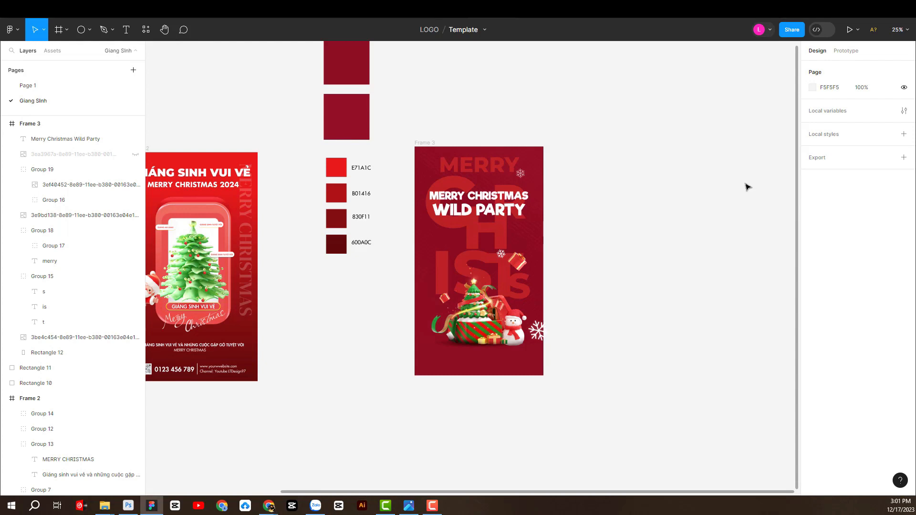
Step: Add a text layer reading "&happy new year" on the canvas beside the poster
click(126, 30)
click(590, 236)
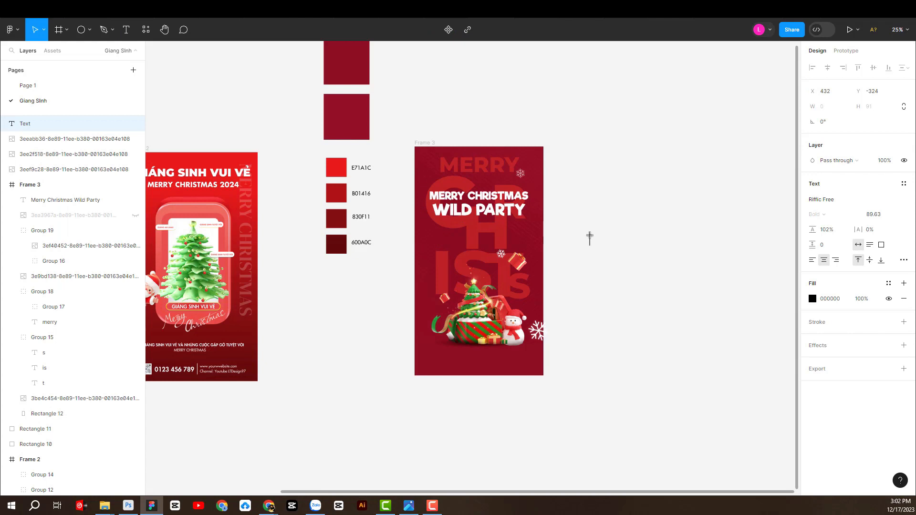
text(&happy new year)
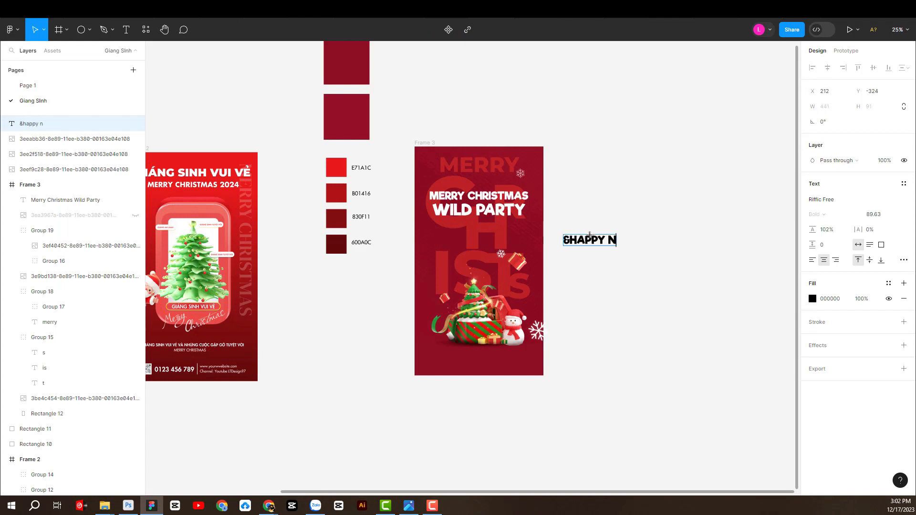
key(Escape)
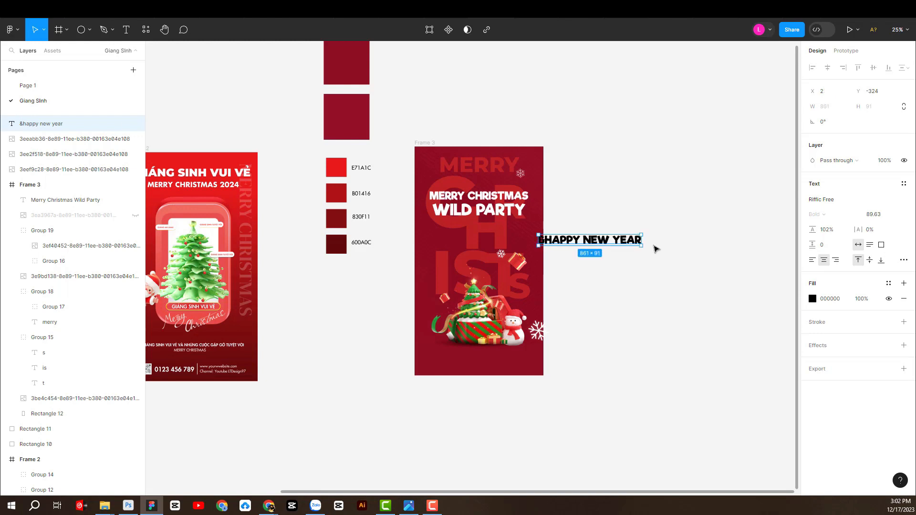
Step: Set the font of the "&happy new year" text to SFU Futura
click(829, 201)
text(futu)
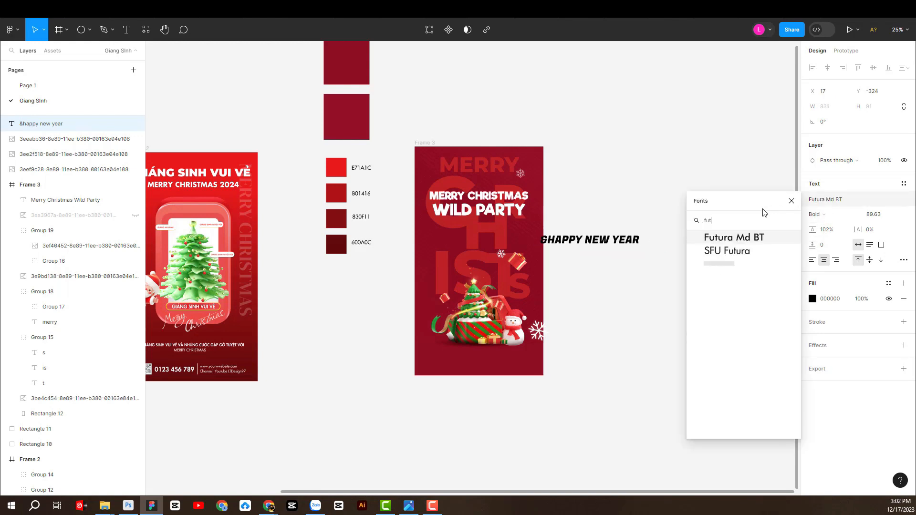
click(753, 252)
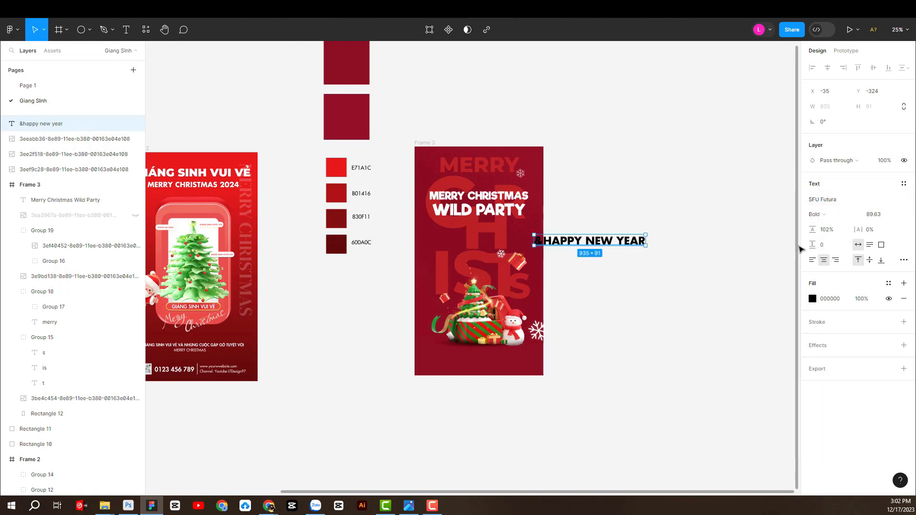
click(819, 214)
click(827, 214)
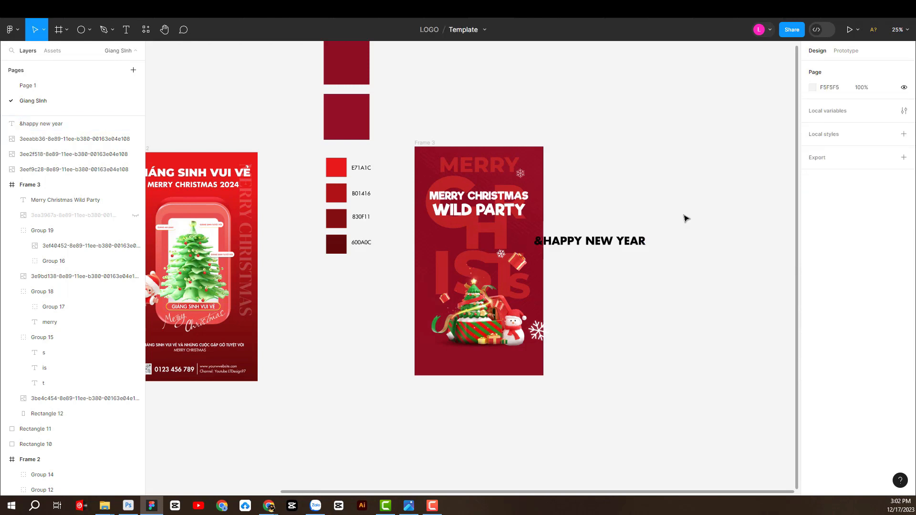
Step: Place the "&happy new year" text small and centred beneath the white headline and set its fill to FFFFFF
drag(647, 240, 493, 210)
click(813, 299)
text(ffffff)
key(Return)
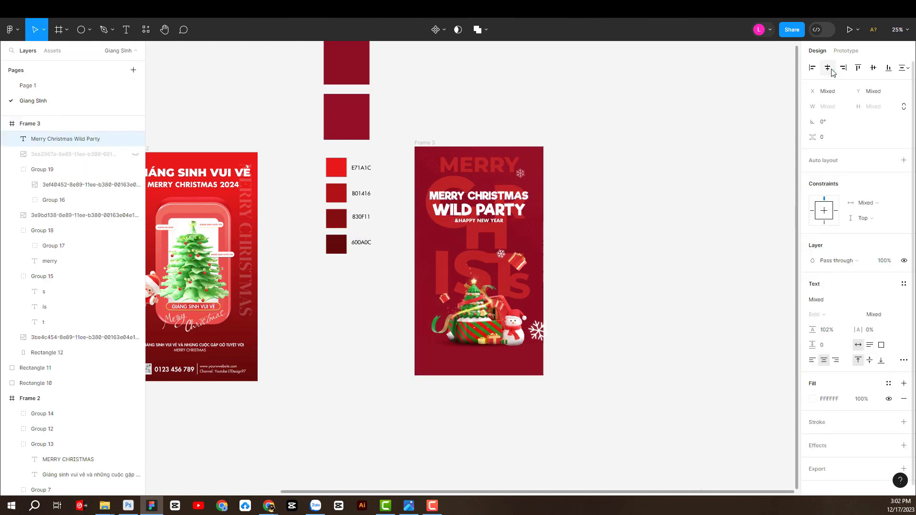
click(697, 157)
drag(626, 198, 644, 202)
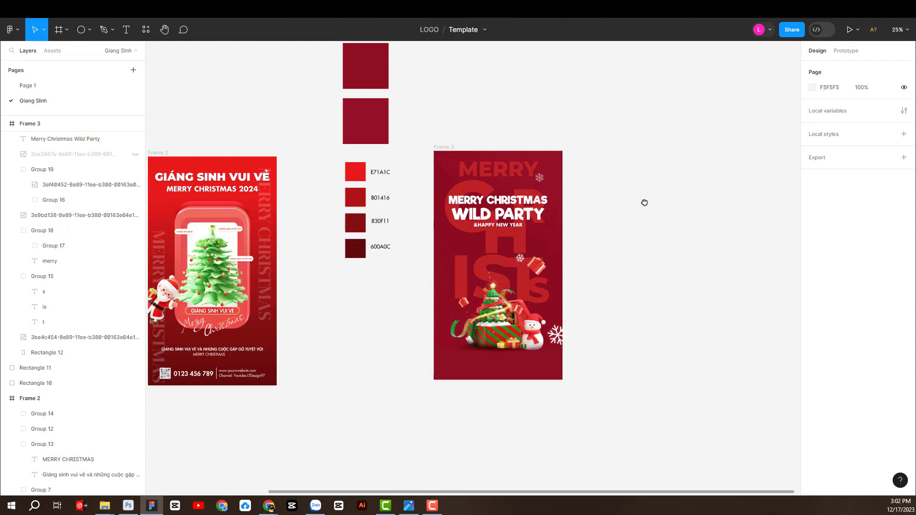
Step: Enlarge the small snowflake next to the flying gift box and move it slightly away from the gift
click(521, 259)
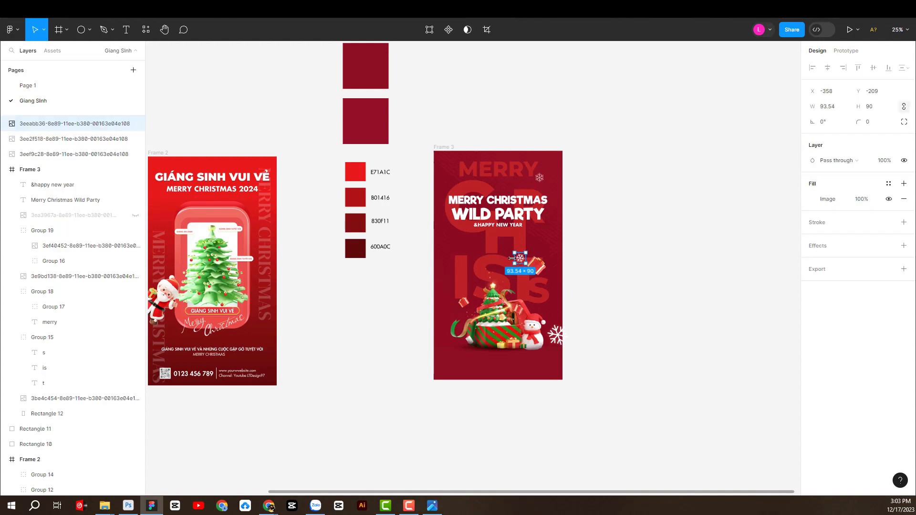
key(k)
drag(512, 259, 544, 269)
Step: Scale the flying gift box up to about 219 × 216 and the Christmas tree group up to about 888 × 784
click(539, 265)
click(542, 291)
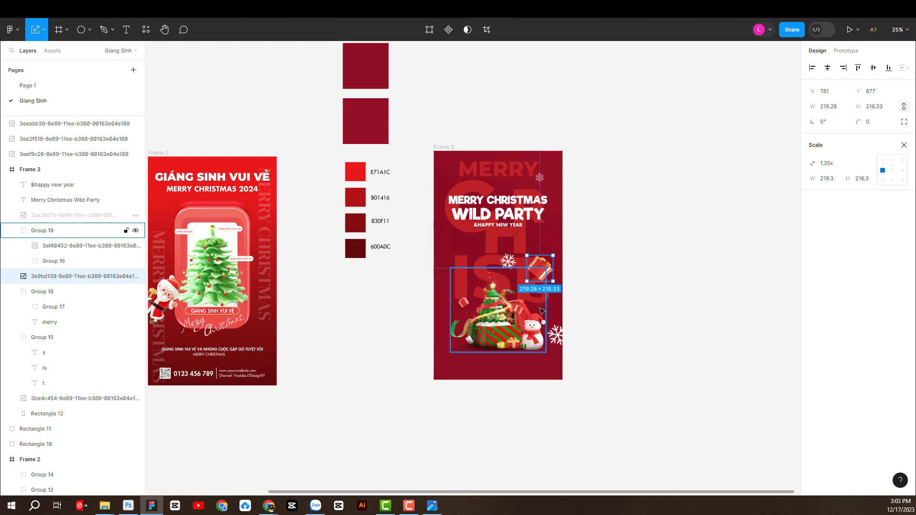
drag(531, 268, 533, 258)
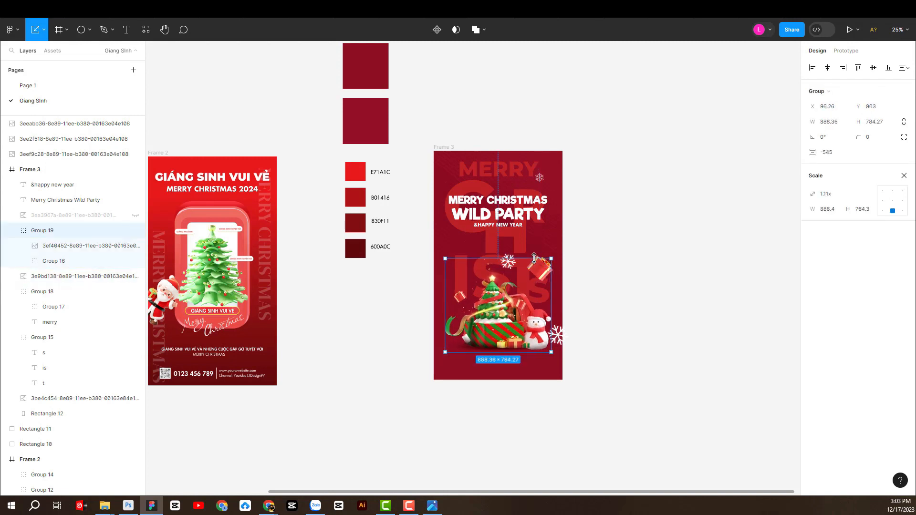
Step: Scale the background letter "s" up to 231 × 435 at X 754, Y 1016, and shift the gift box to X 788, Y 908
click(57, 353)
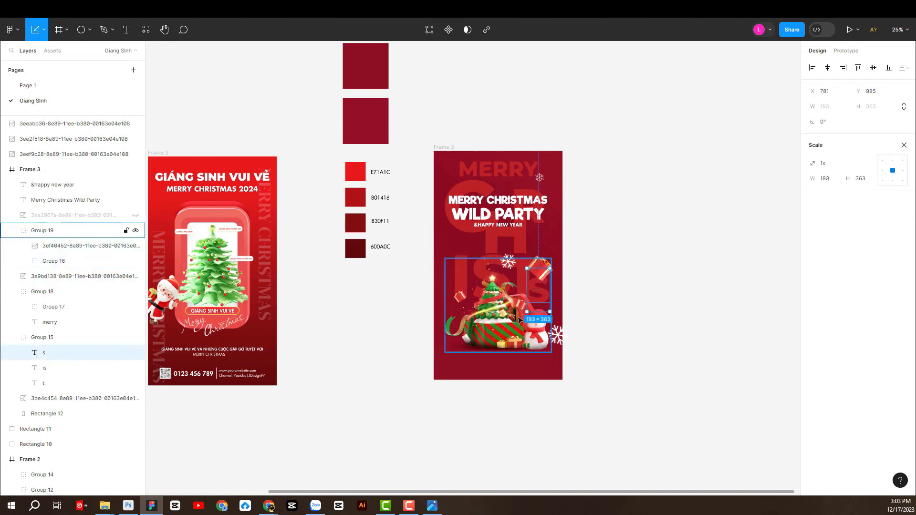
click(521, 318)
drag(542, 295, 543, 299)
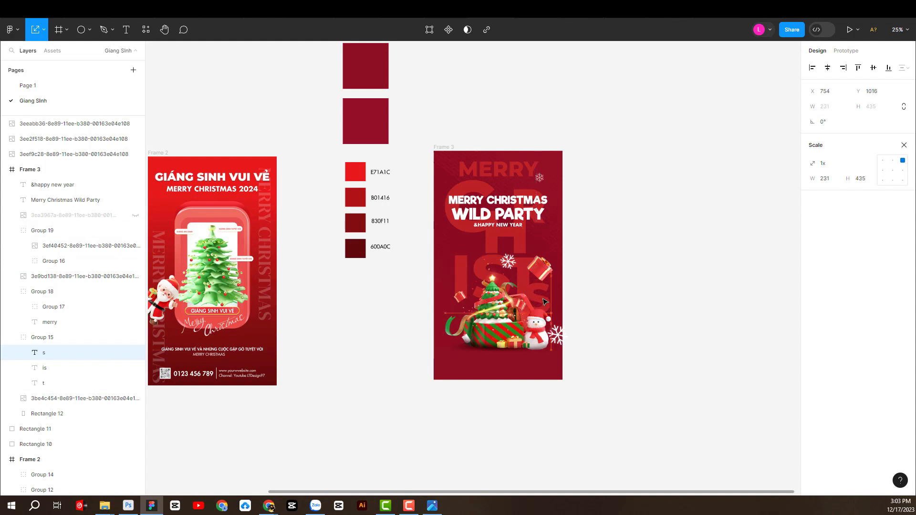
click(618, 317)
click(542, 278)
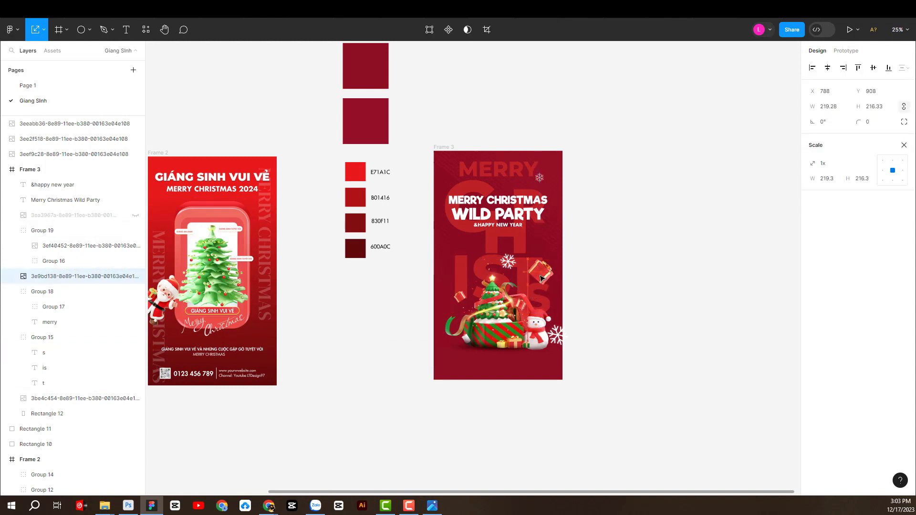
click(633, 284)
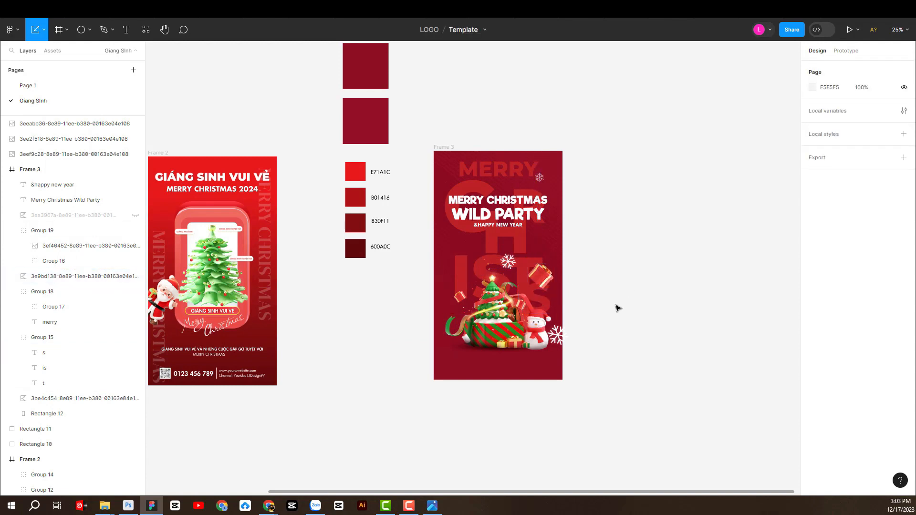
Step: Lower the snowflake at the poster's edge slightly, and enlarge the snowflake near "MERRY" and shift it outward
click(556, 339)
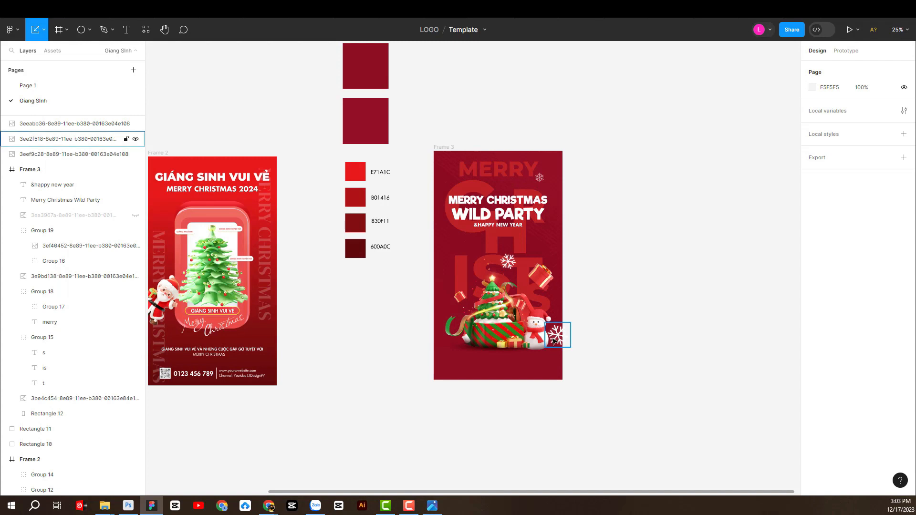
click(543, 180)
drag(545, 183, 546, 184)
click(617, 215)
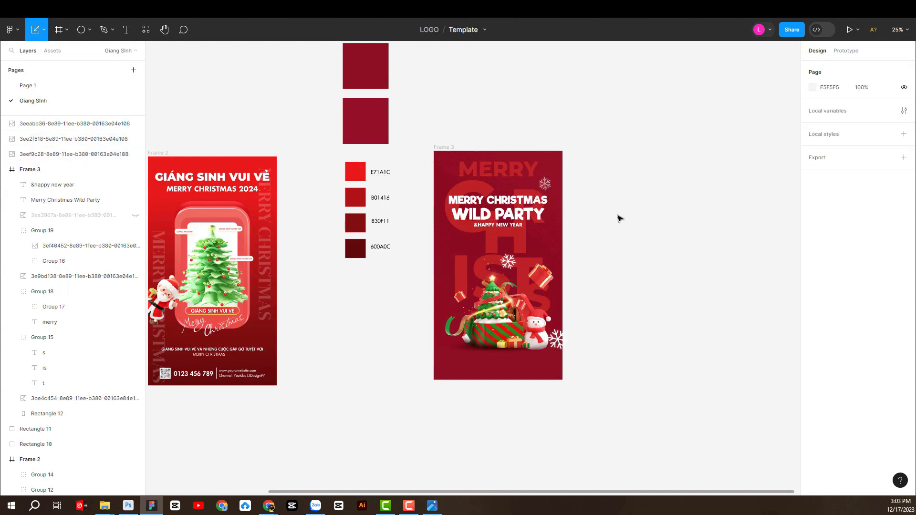
Step: Try to centre the "MERRY" lettering horizontally while it is still inside its letter group
double_click(496, 172)
click(829, 69)
click(740, 137)
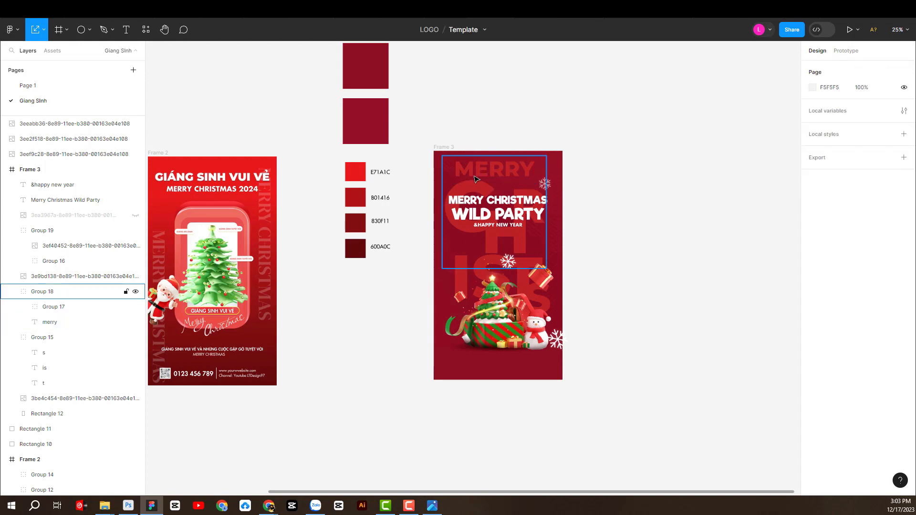
Step: Ungroup the "MERRY CHR" letter group and centre the "MERRY" lettering horizontally on the poster
right_click(474, 179)
click(501, 311)
click(828, 68)
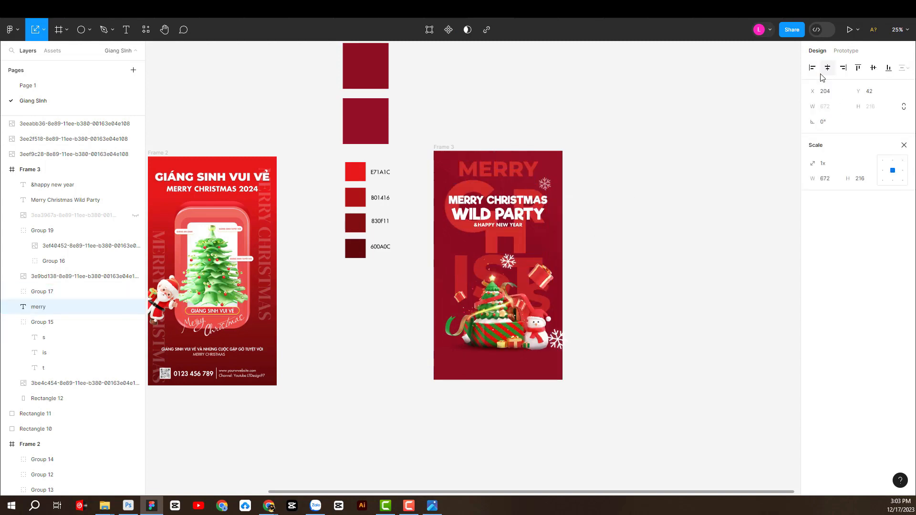
click(740, 244)
Step: Centre the "CHR" letter group horizontally on the poster and set its layer opacity to 80%
click(537, 222)
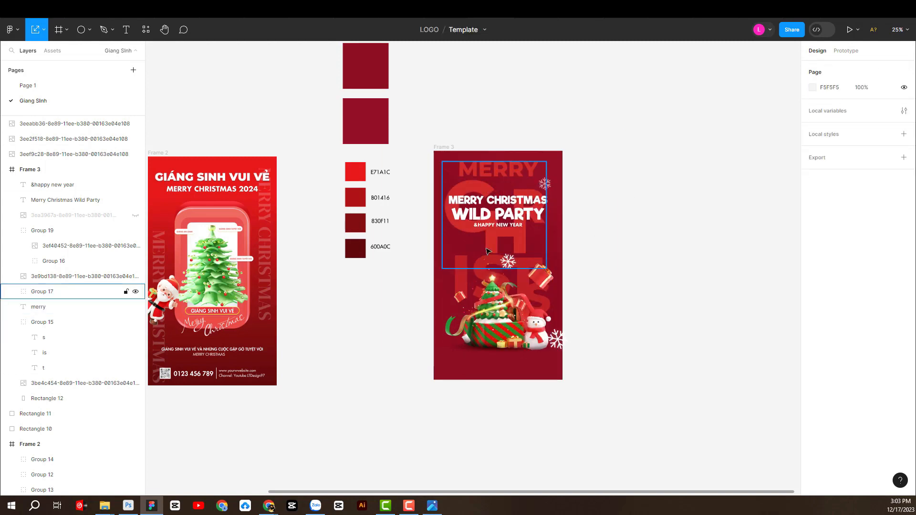
key(v)
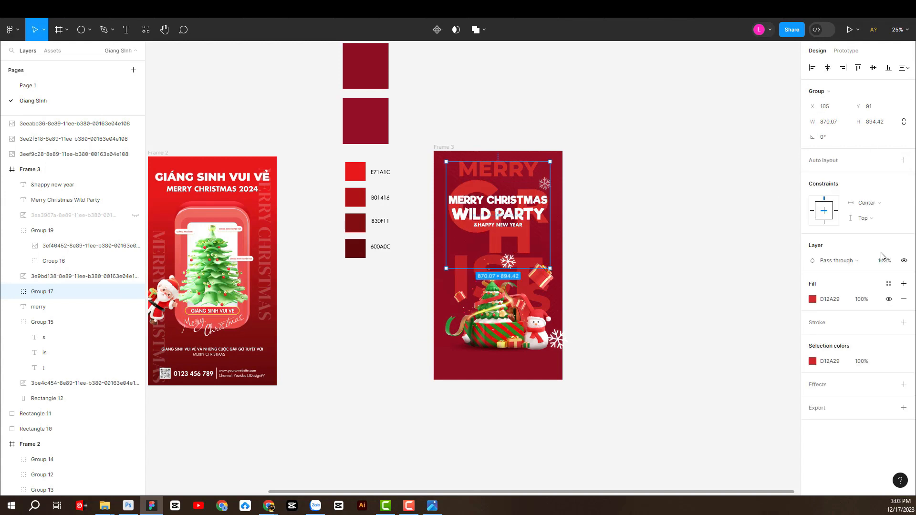
click(883, 262)
text(80)
key(Return)
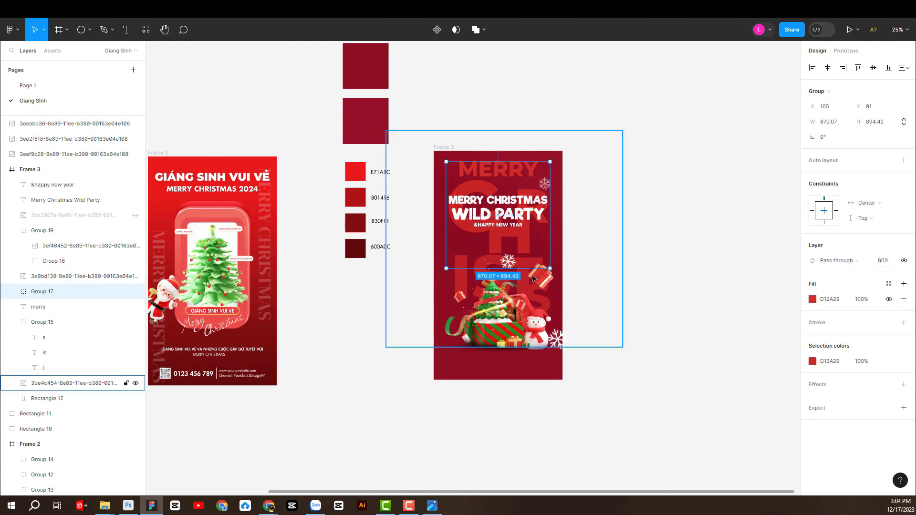
Step: Set the layer opacity of the "IST" letter group to 80%
click(18, 322)
click(100, 322)
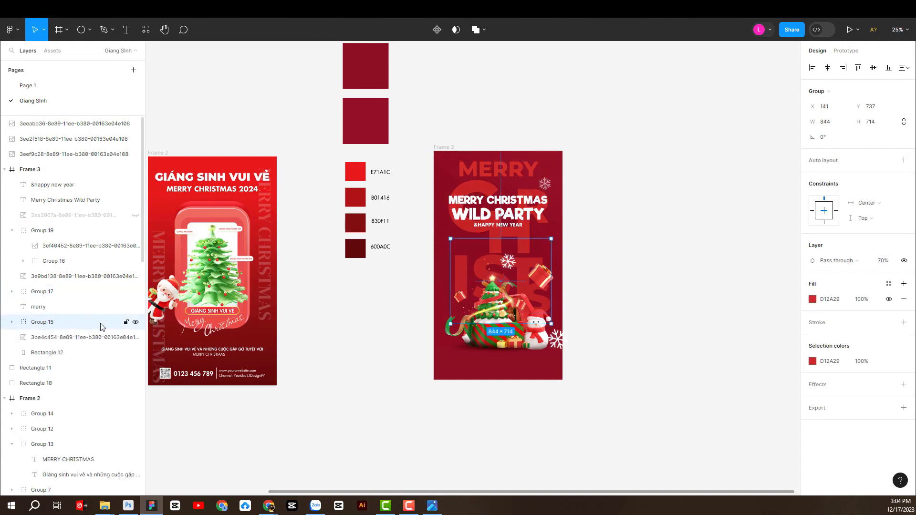
click(883, 262)
text(80)
key(Return)
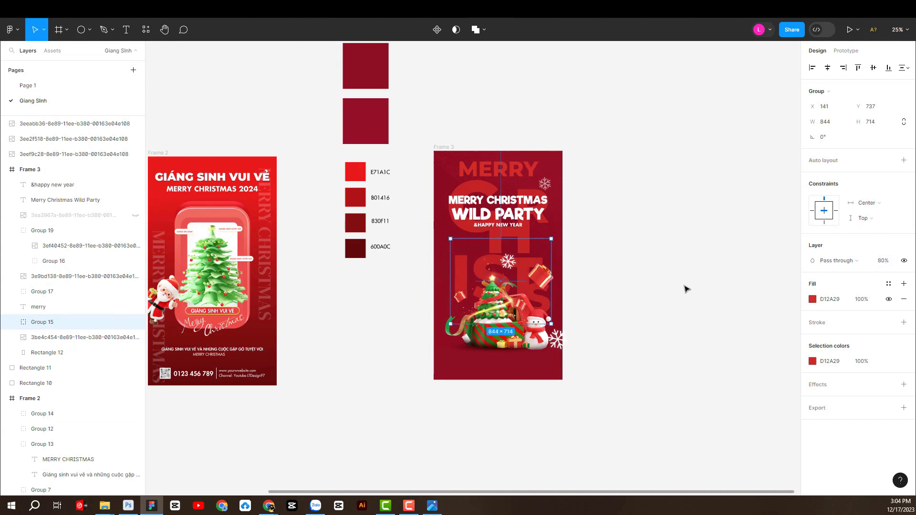
click(685, 289)
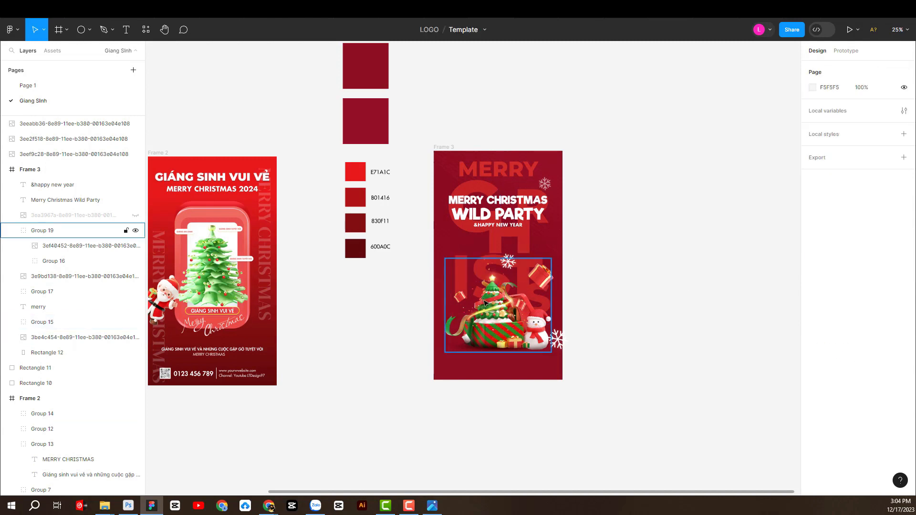
Step: Scale the Christmas tree group up slightly, extending it a little lower on the poster
click(496, 349)
key(k)
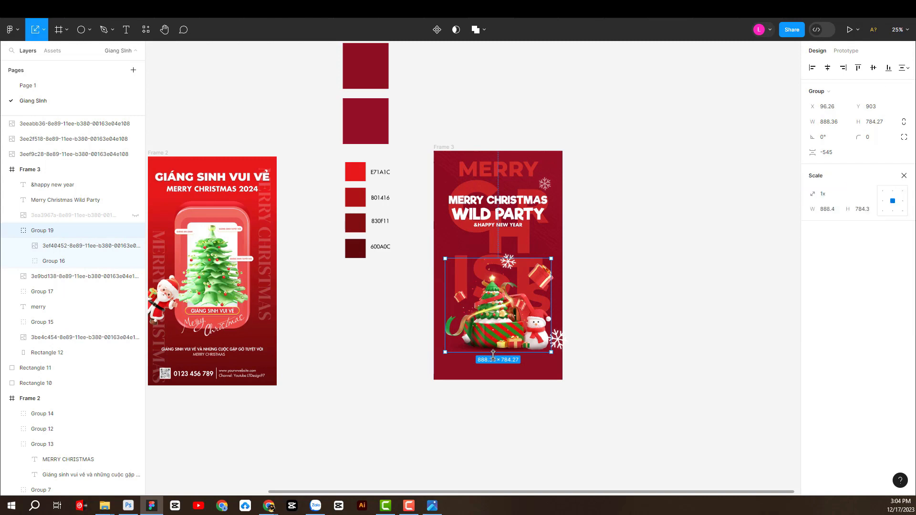
click(646, 329)
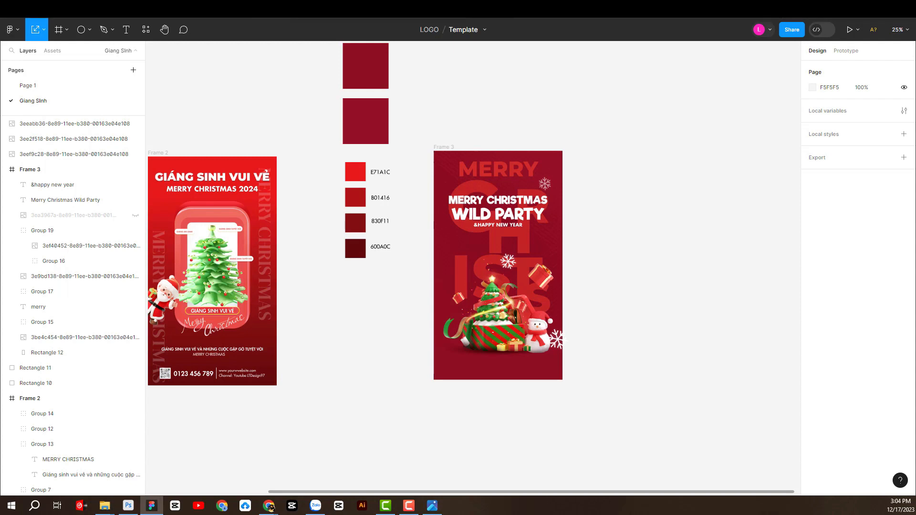
Step: Add the text "INVITATION" near the poster's lower edge, below the Christmas tree illustration
click(269, 506)
click(127, 30)
click(473, 357)
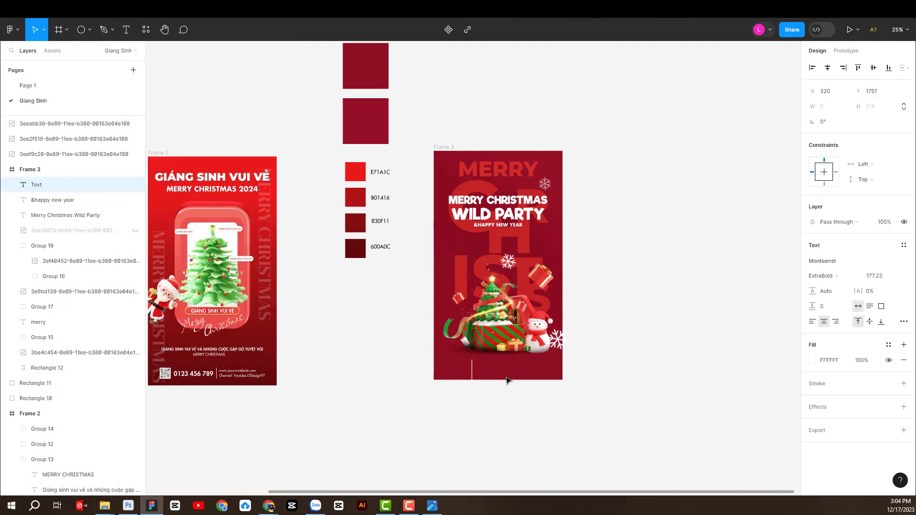
text(inviti)
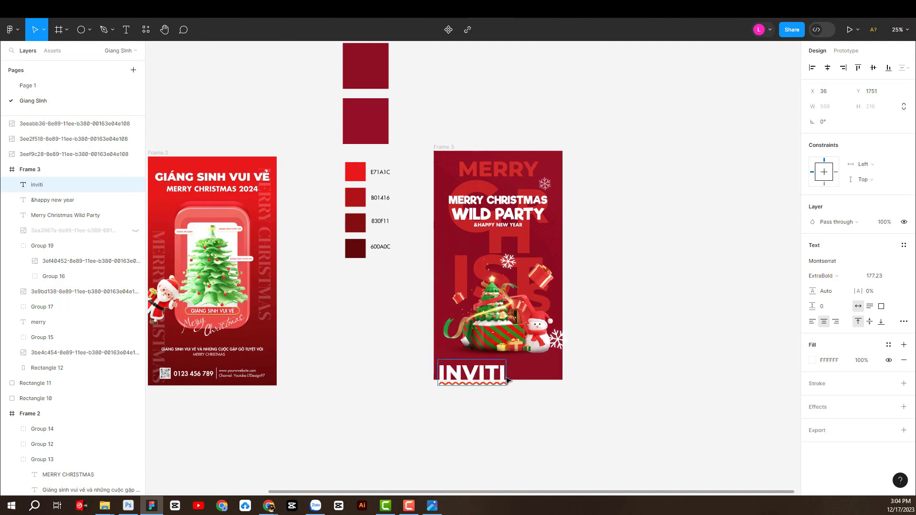
key(BackSpace)
key(BackSpace)
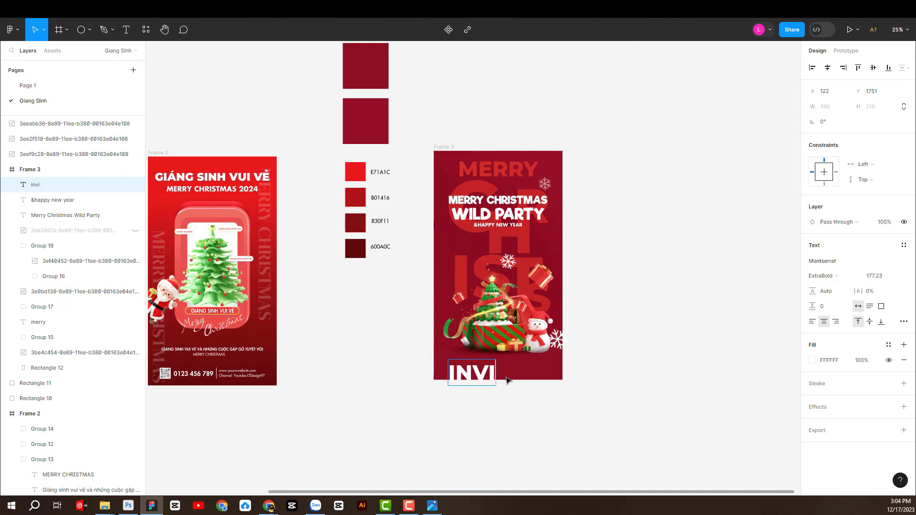
text(TAtion)
key(ctrl+a)
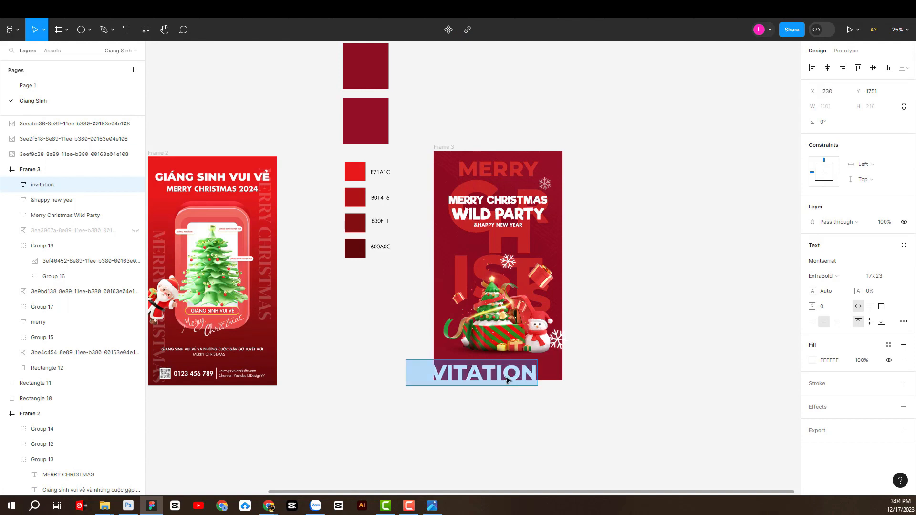
Step: Set the font of the "INVITATION" text to Playfair Display SC
click(828, 261)
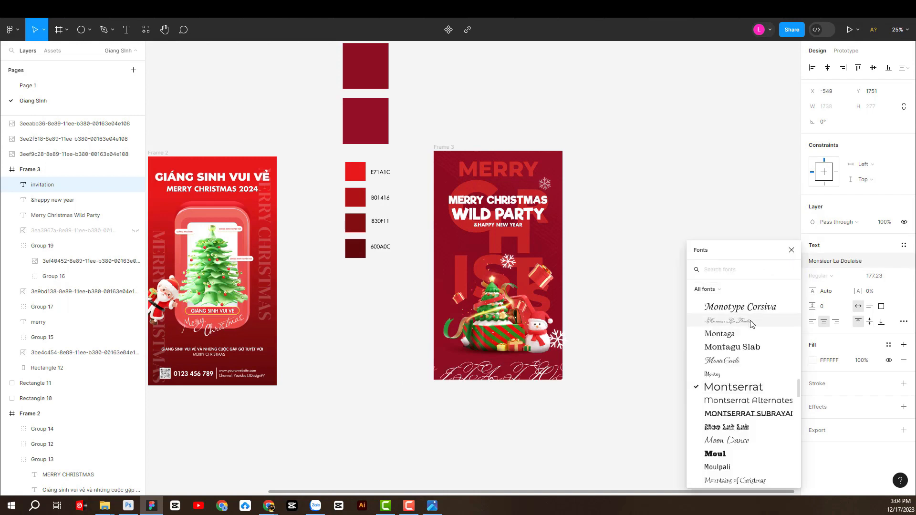
text(play)
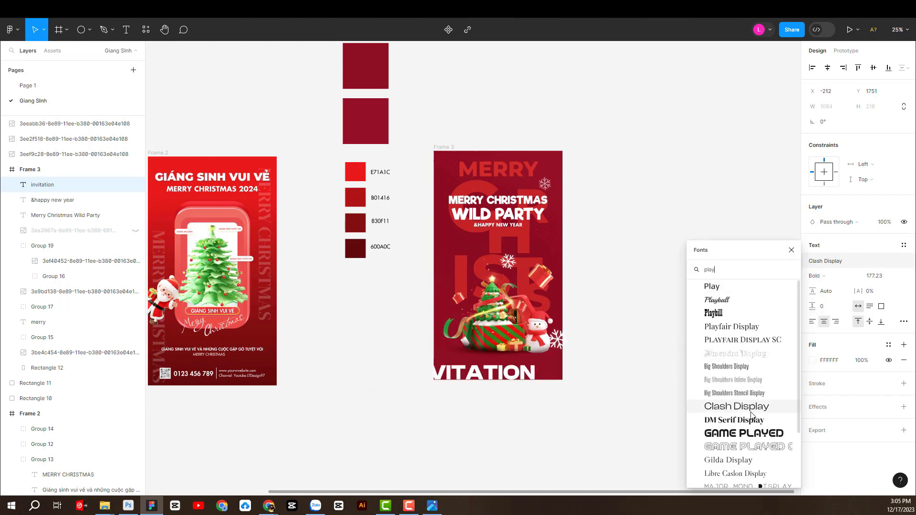
click(752, 407)
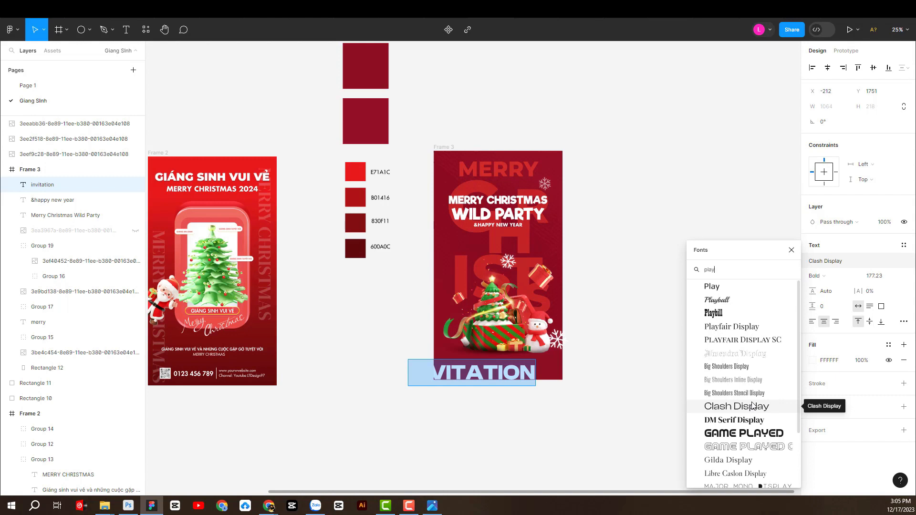
scroll(752, 410, down, 2)
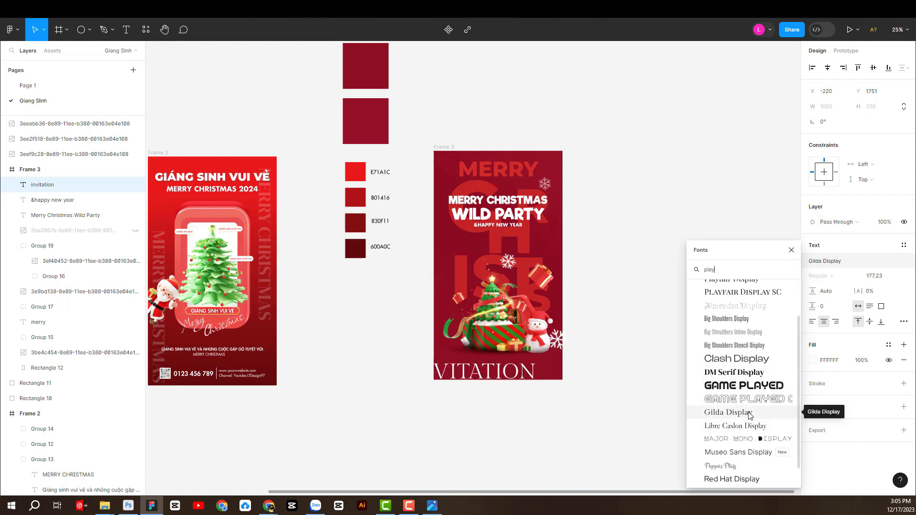
click(743, 292)
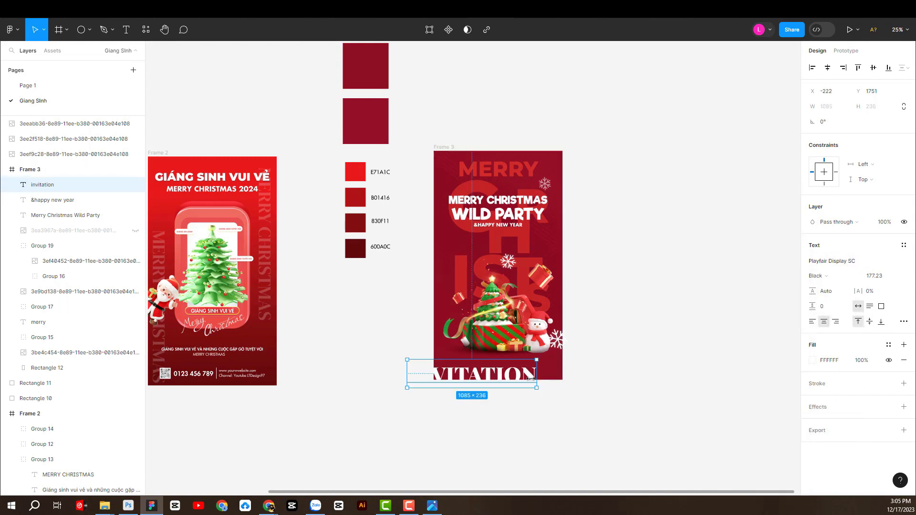
Step: Scale the "INVITATION" text down to about 573 × 125 and centre it just below the Christmas tree illustration
key(k)
drag(405, 378, 449, 377)
drag(523, 381, 517, 363)
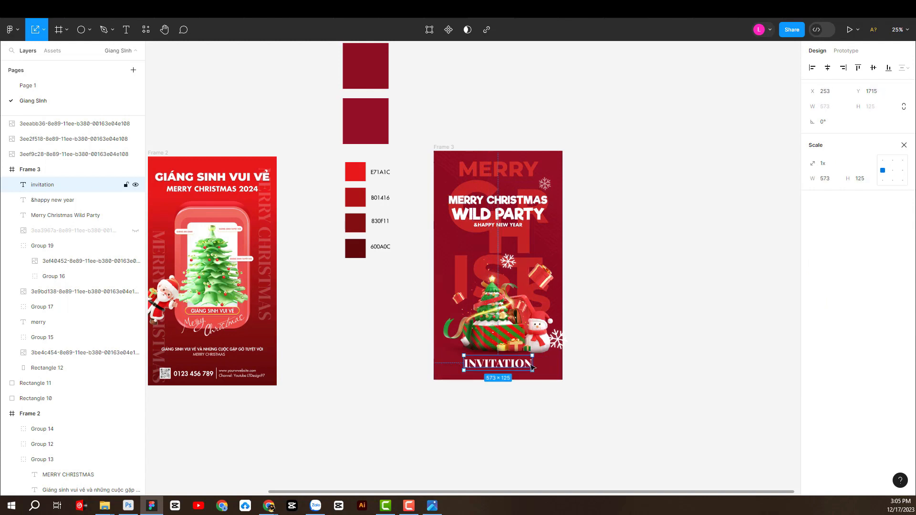
click(591, 366)
Step: Lock the background rectangle, then move the remaining artwork up and scale it to about 1895 × 1921, keeping "INVITATION" centred
click(125, 170)
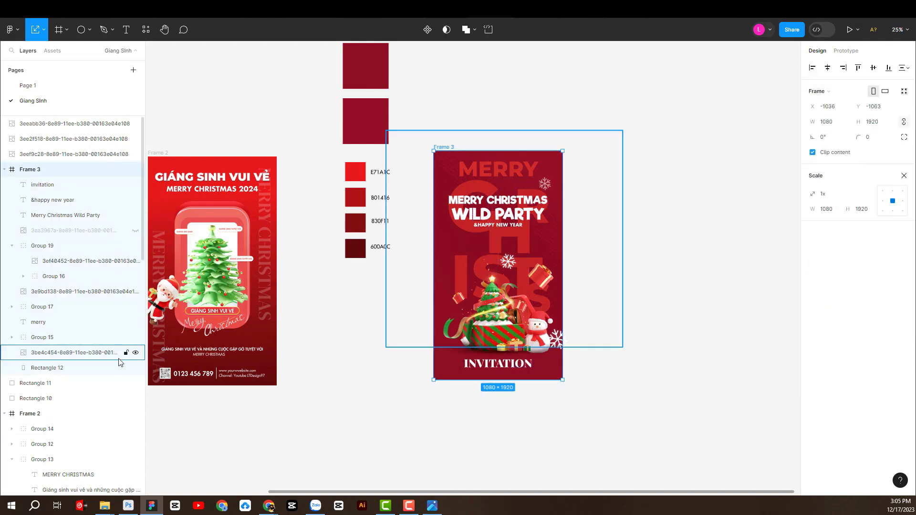
drag(609, 401, 431, 153)
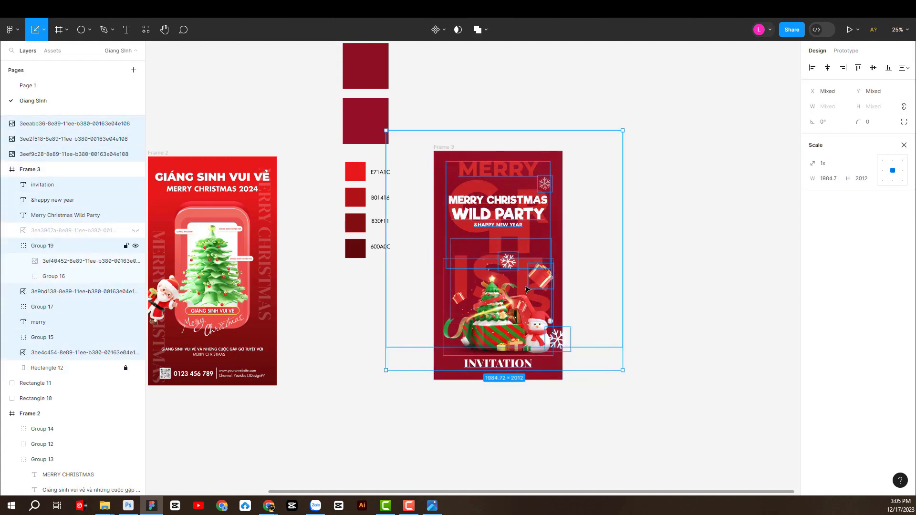
drag(525, 289, 525, 285)
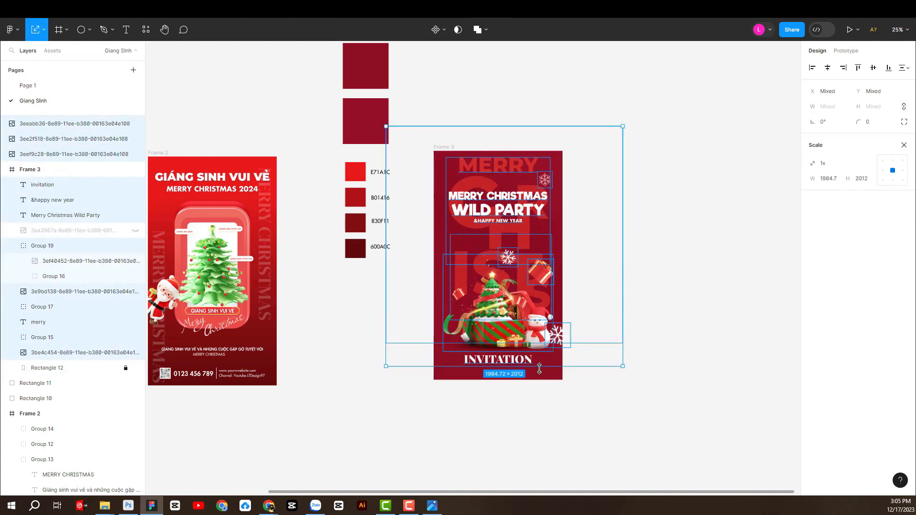
drag(538, 366, 538, 355)
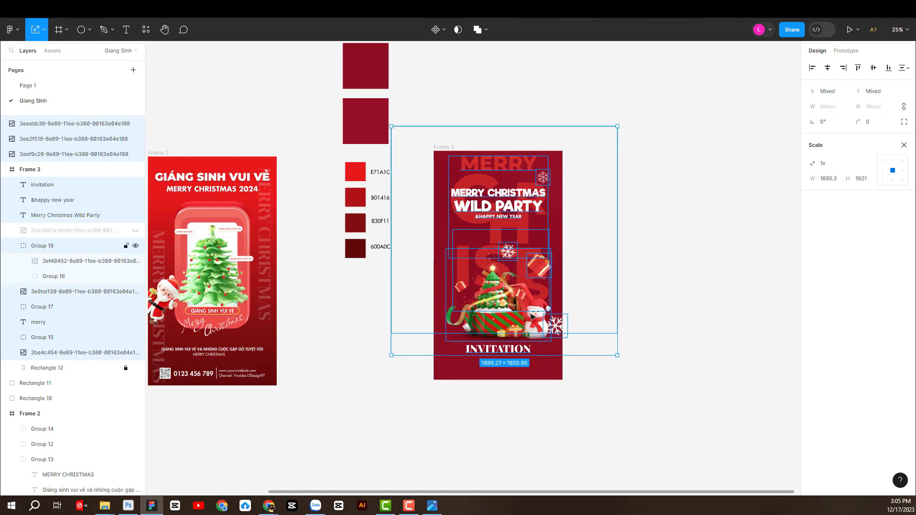
drag(532, 315, 532, 315)
click(658, 351)
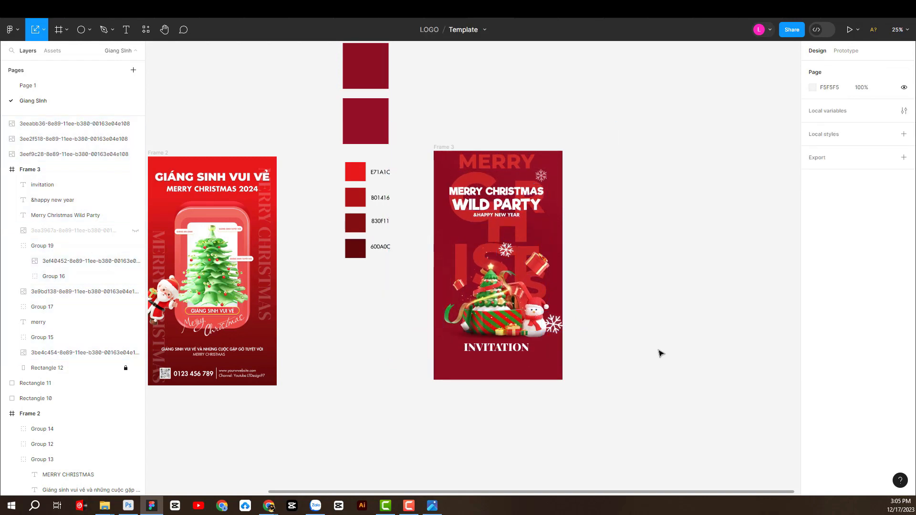
click(521, 350)
click(743, 170)
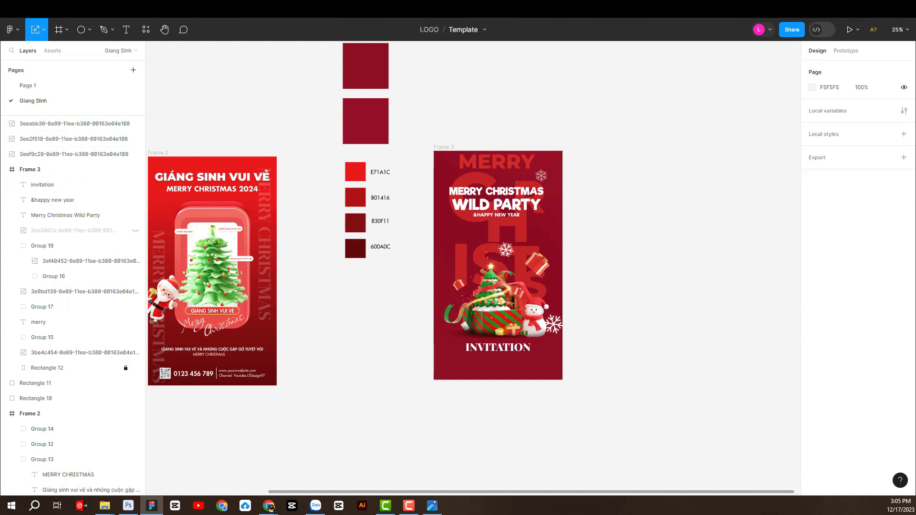
Step: Paste the copied "Sincere Invitation to Mr./Ms. Join us at 21:00..." paragraph as a new text layer below "INVITATION"
click(269, 507)
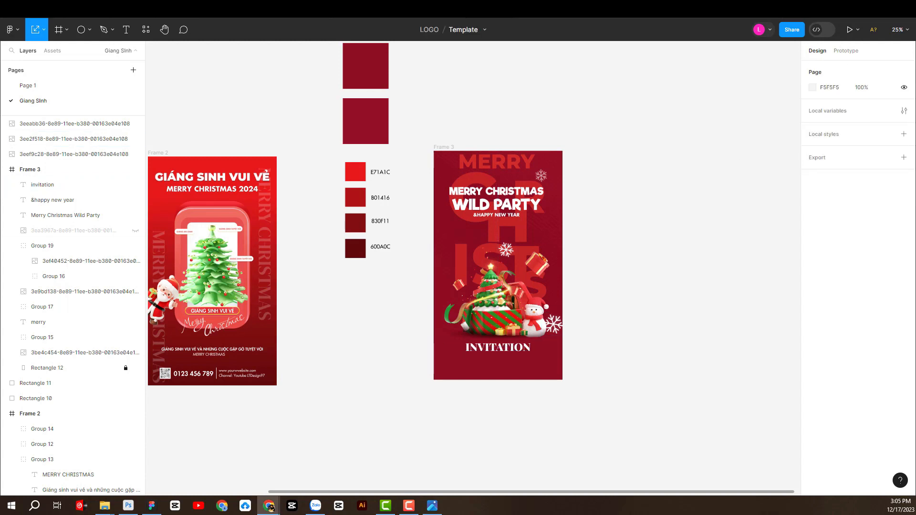
key(alt+Tab)
click(126, 32)
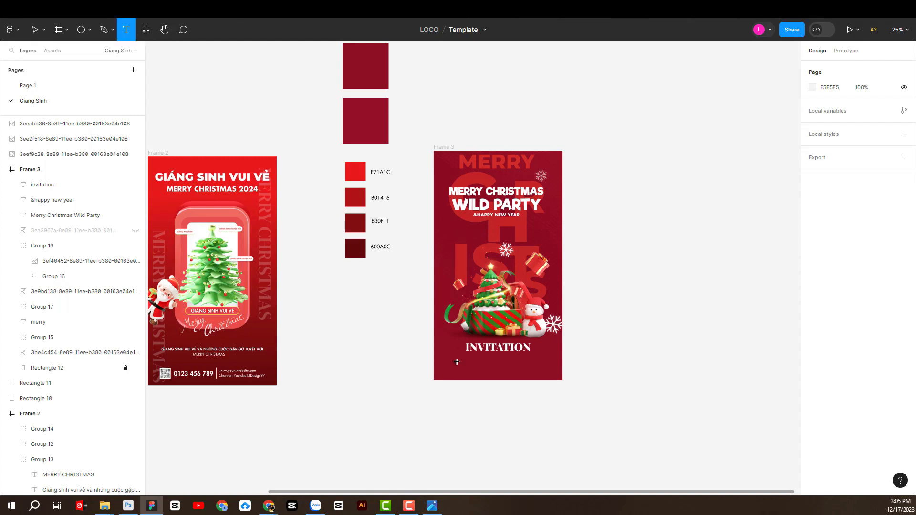
click(457, 363)
key(ctrl+v)
key(ctrl+a)
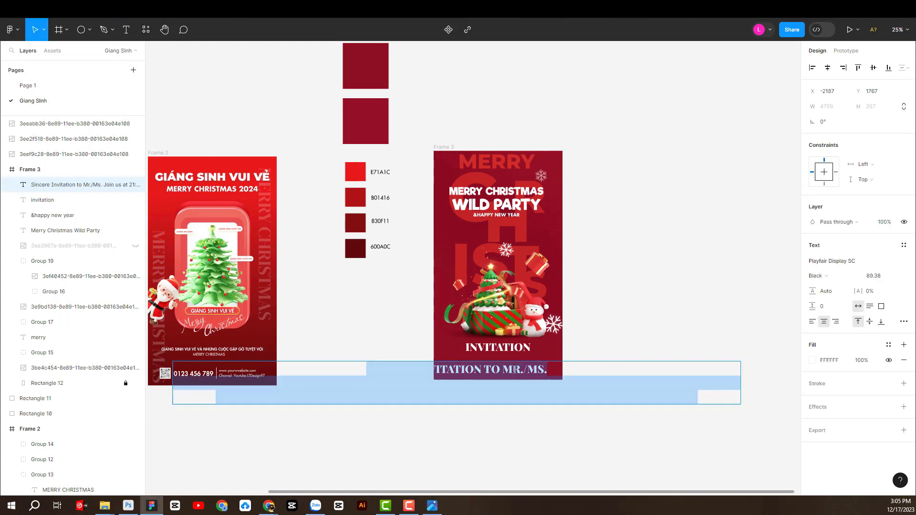
Step: Set the invitation paragraph's font to SFU Futura and restore its original letter case
click(834, 262)
text(futura)
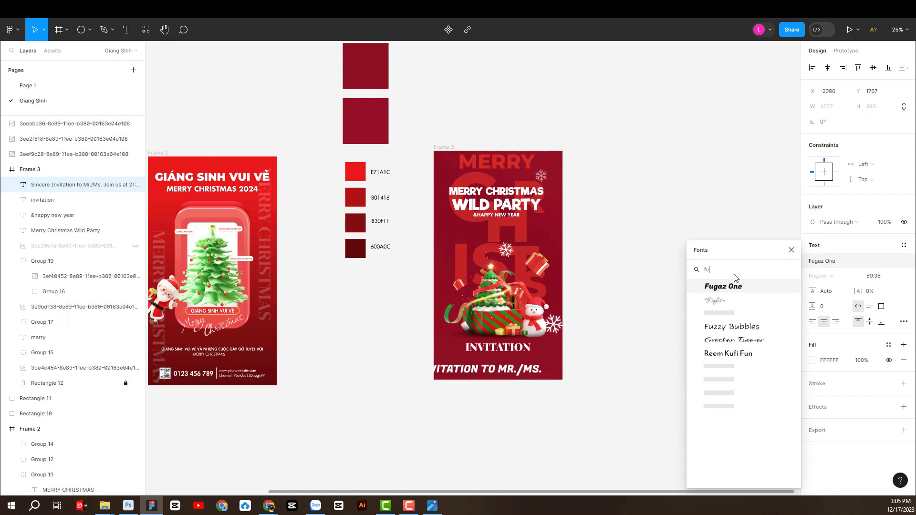
click(719, 368)
click(904, 321)
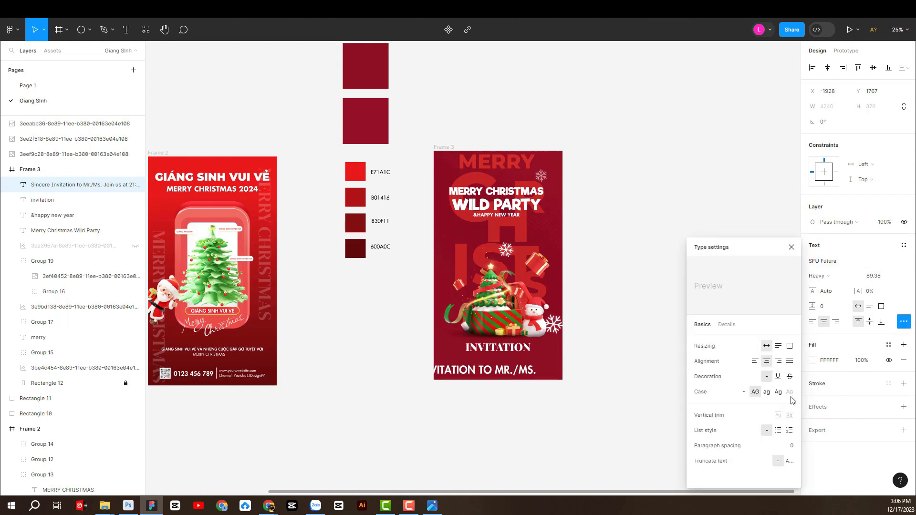
click(744, 392)
Step: Set the invitation paragraph's font size to 24 and centre it horizontally directly below "INVITATION"
click(888, 276)
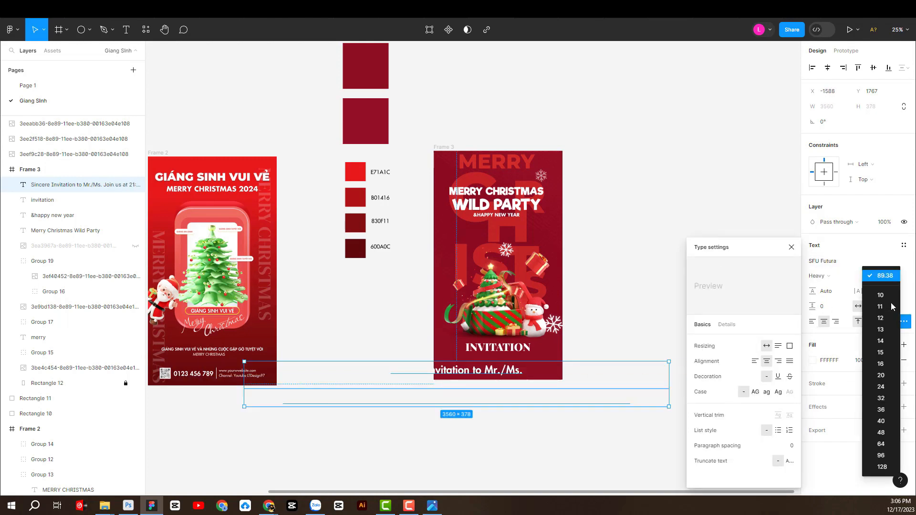
click(881, 387)
click(635, 396)
drag(458, 366, 488, 360)
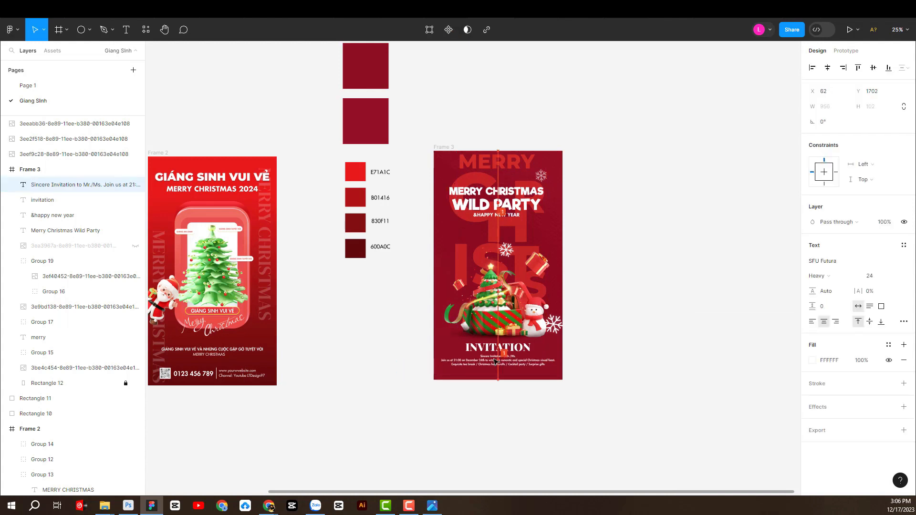
click(832, 68)
Step: Change the paragraph's first line, "Sincere Invitation to Mr./Ms.", to uppercase
scroll(471, 375, up, 3)
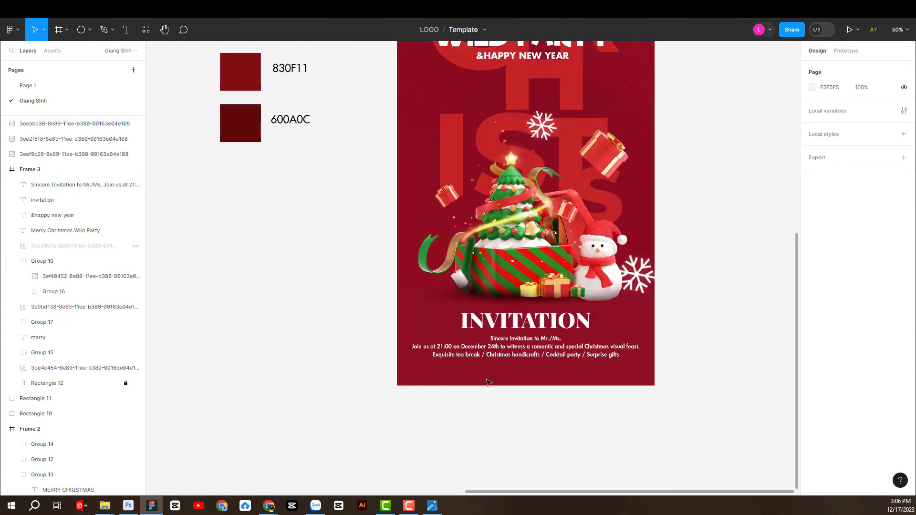
drag(560, 399, 548, 351)
click(522, 308)
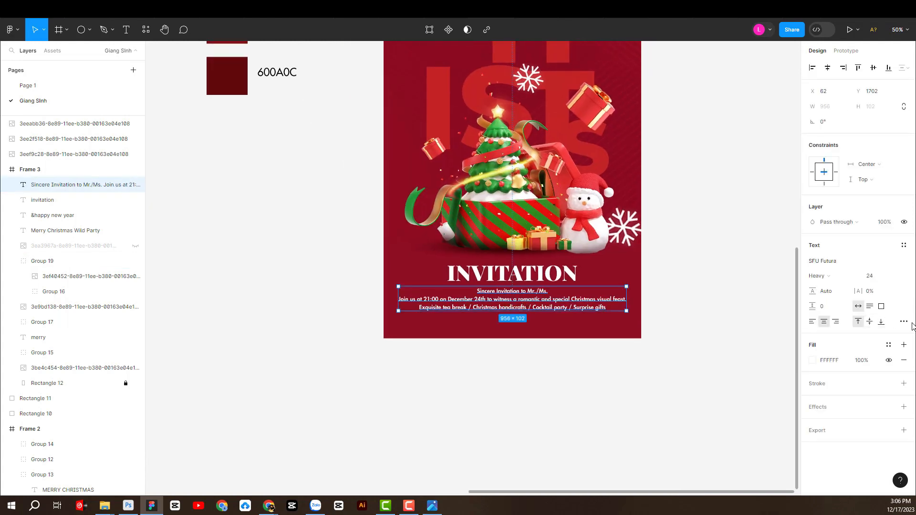
double_click(539, 294)
drag(539, 294, 460, 291)
click(904, 322)
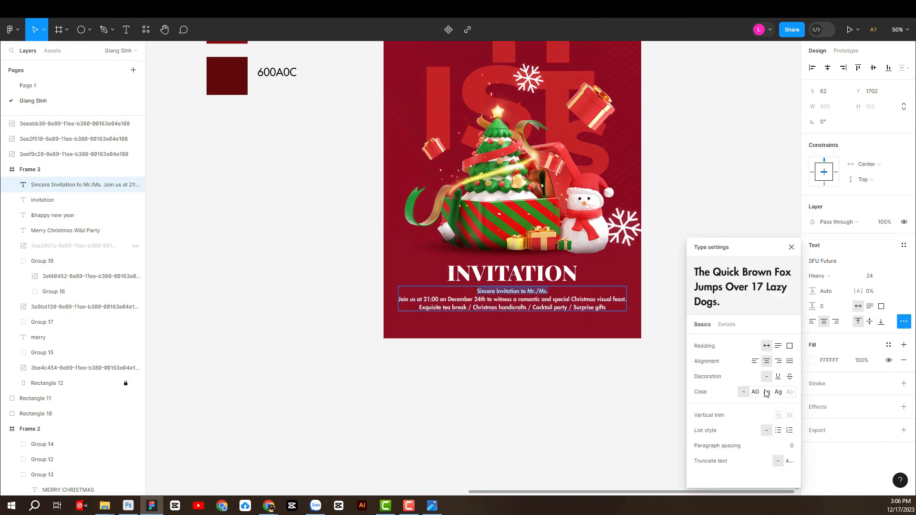
click(755, 392)
key(Escape)
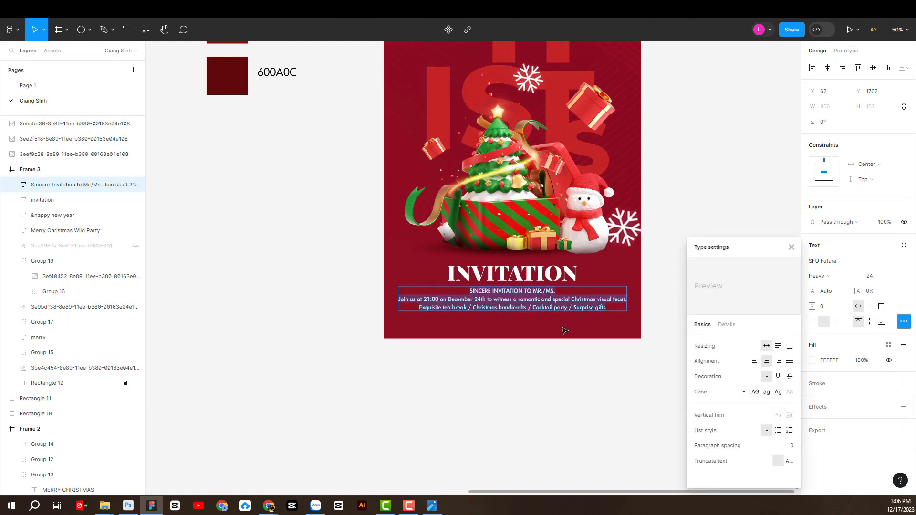
Step: Scale the invitation paragraph up to about 1014 × 108 and centre it horizontally on the poster
key(k)
drag(627, 297, 635, 297)
drag(398, 304, 393, 305)
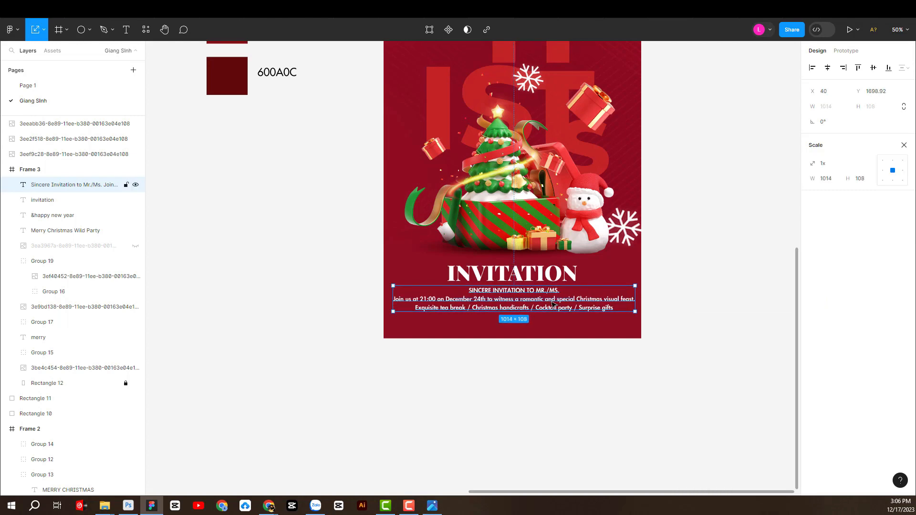
drag(552, 304, 550, 304)
click(826, 67)
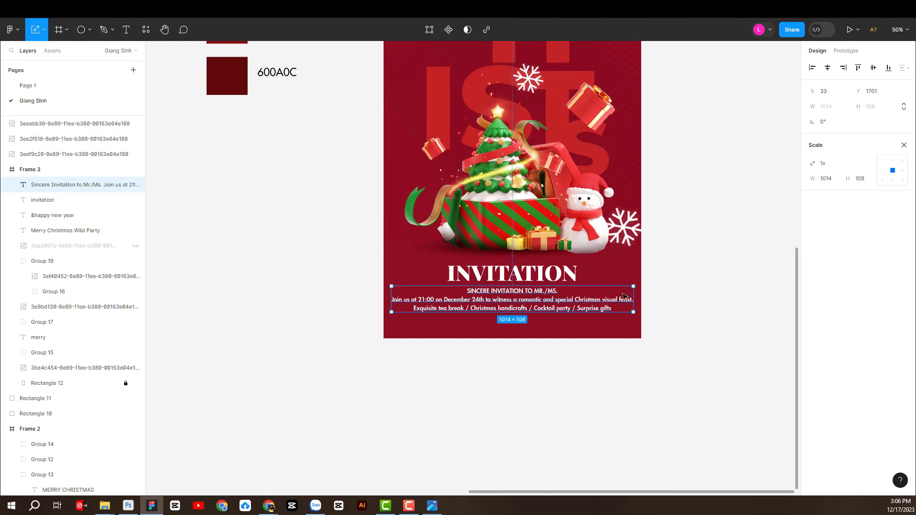
Step: Change the whole invitation paragraph to uppercase
double_click(624, 300)
click(634, 300)
click(903, 321)
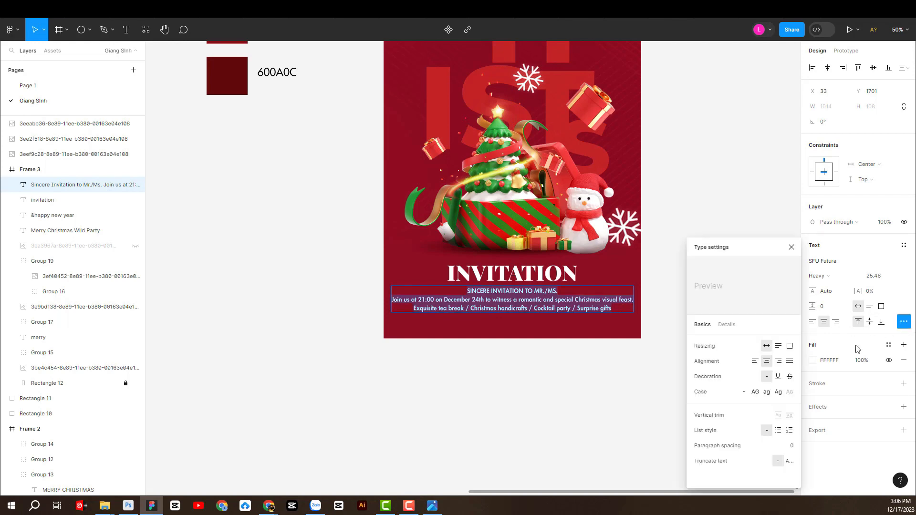
click(755, 391)
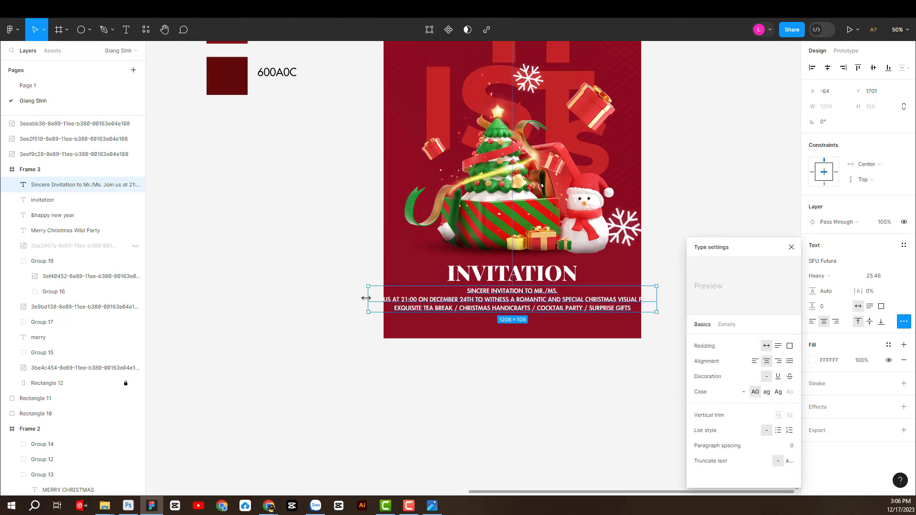
Step: Scale the uppercase paragraph down to about 1000 × 90 so it fits centred within the poster's width
key(k)
drag(367, 298, 391, 299)
drag(656, 302, 632, 299)
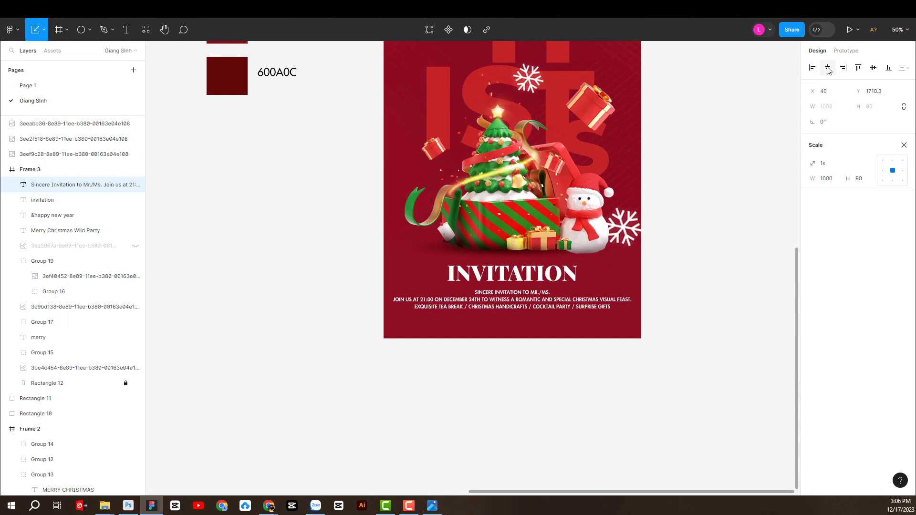
click(755, 195)
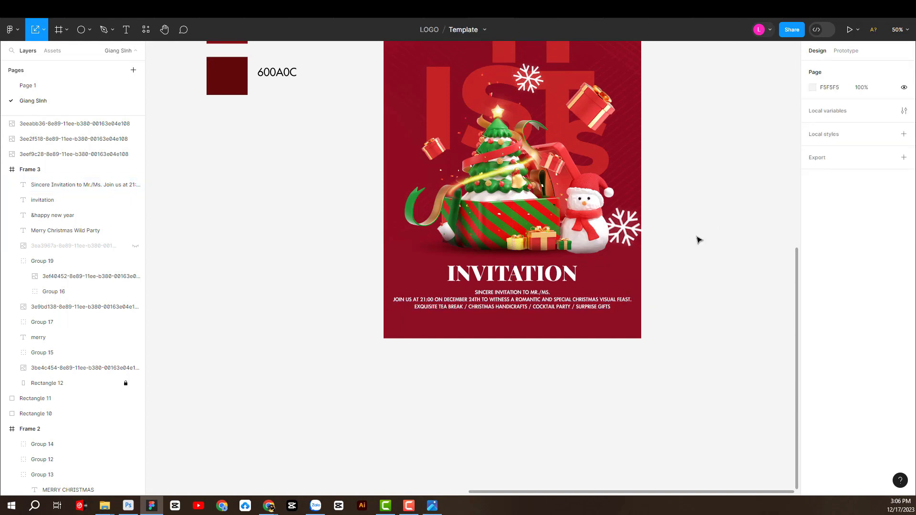
Step: Duplicate the INVITATION heading below the paragraph and replace the copy's text with the contact phone number
scroll(698, 240, up, 2)
click(525, 312)
drag(525, 321, 523, 366)
double_click(523, 366)
text(0123)
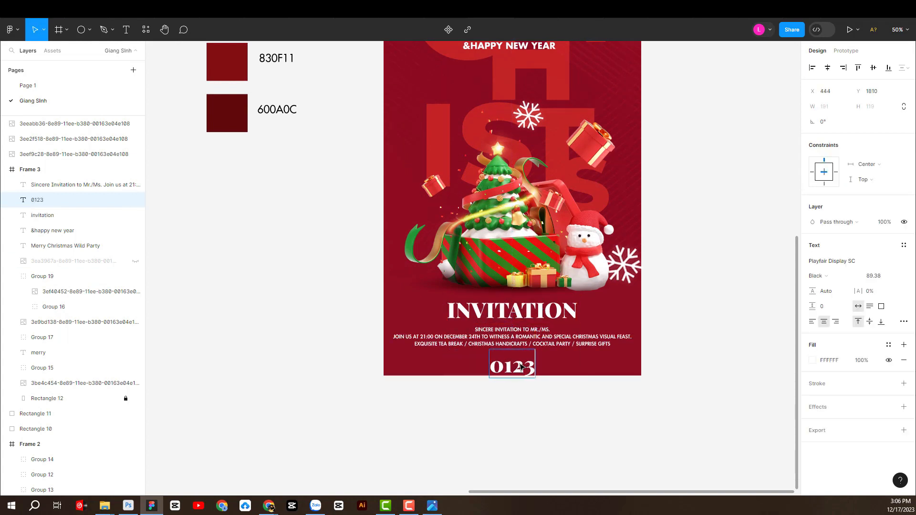
text(45679)
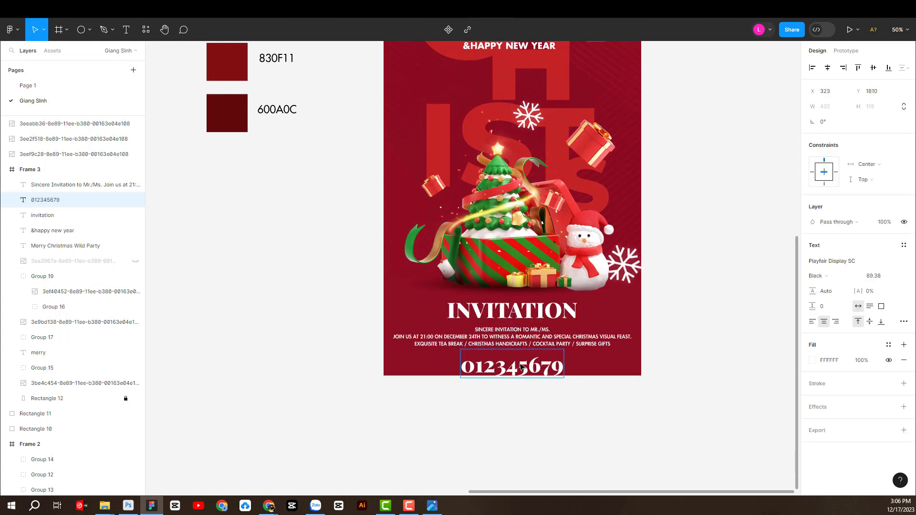
key(BackSpace)
text(89)
Step: Change the phone number's font to SFU Futura Heavy and scale it down to about 353 × 86
key(ctrl+a)
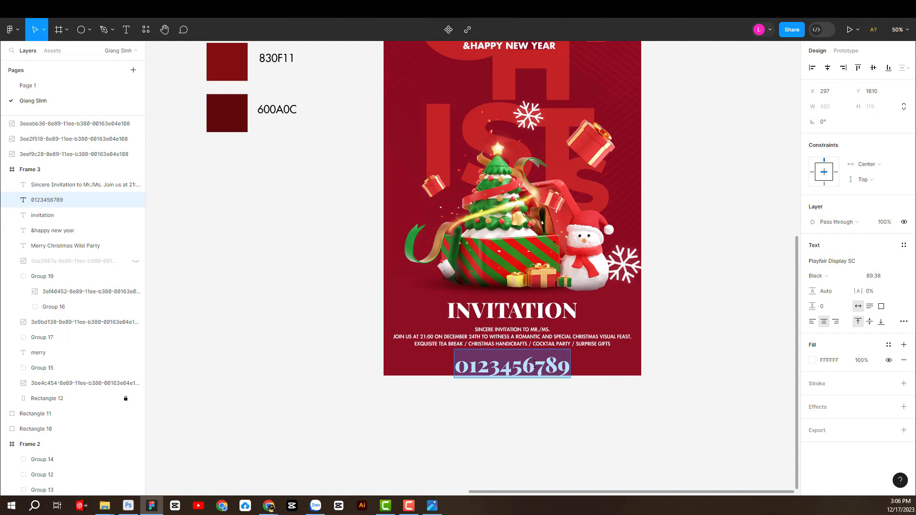
click(832, 261)
text(fu)
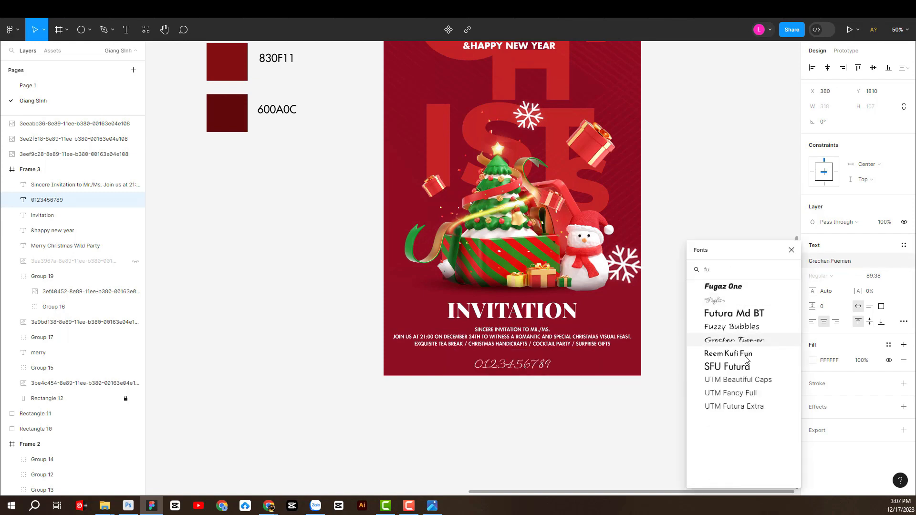
click(746, 366)
key(k)
drag(574, 363, 519, 361)
click(905, 146)
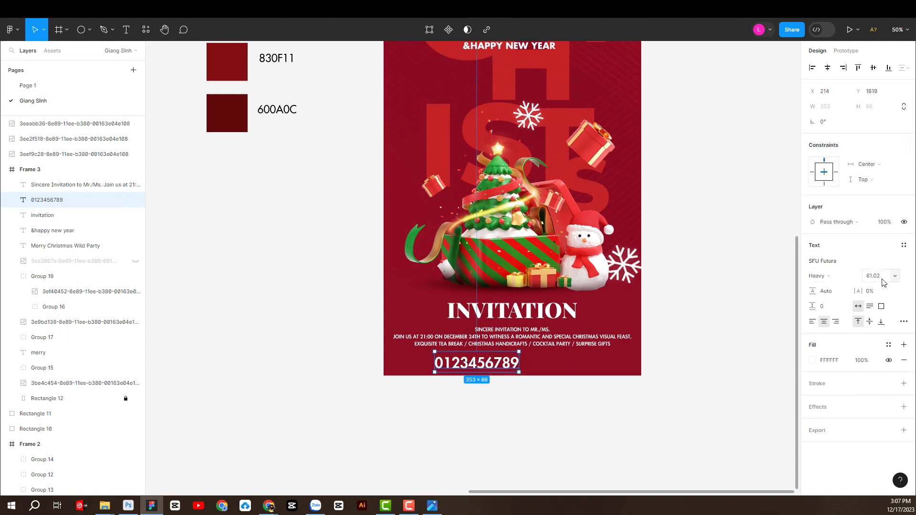
Step: Set the phone number's layer opacity to 30% and shift it slightly left and up below the paragraph
click(884, 223)
text(60)
key(Return)
click(886, 225)
text(3)
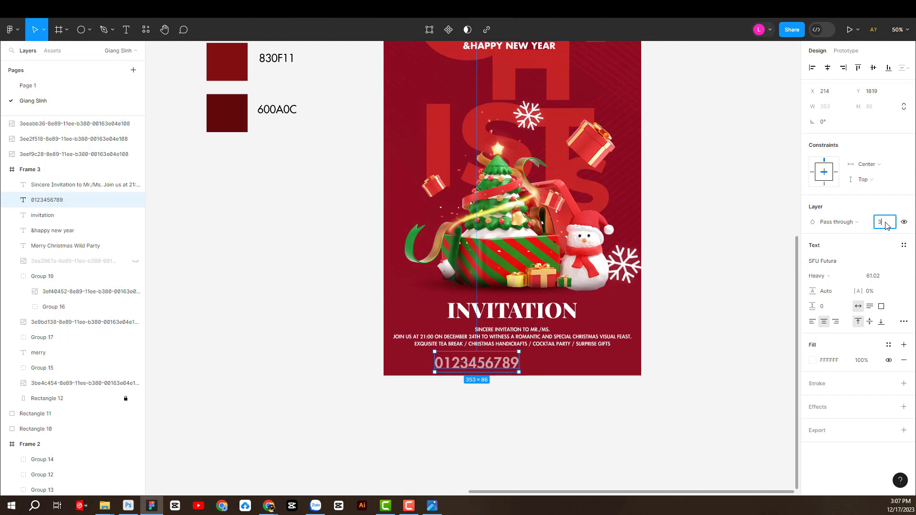
text(0)
key(Return)
drag(504, 371, 495, 369)
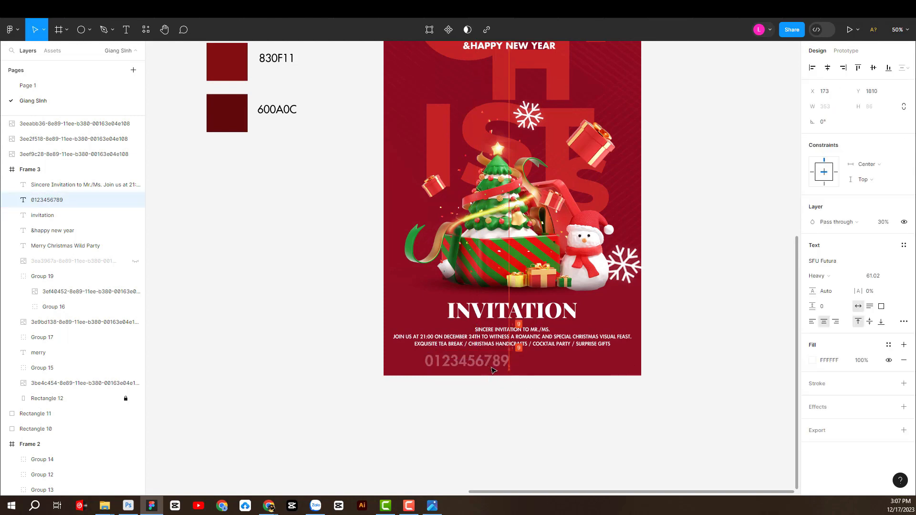
Step: Copy the contact group with QR code, phone number and website from the Frame 2 poster to the bottom of Frame 3
key(ctrl+minus)
scroll(469, 385, up, 1)
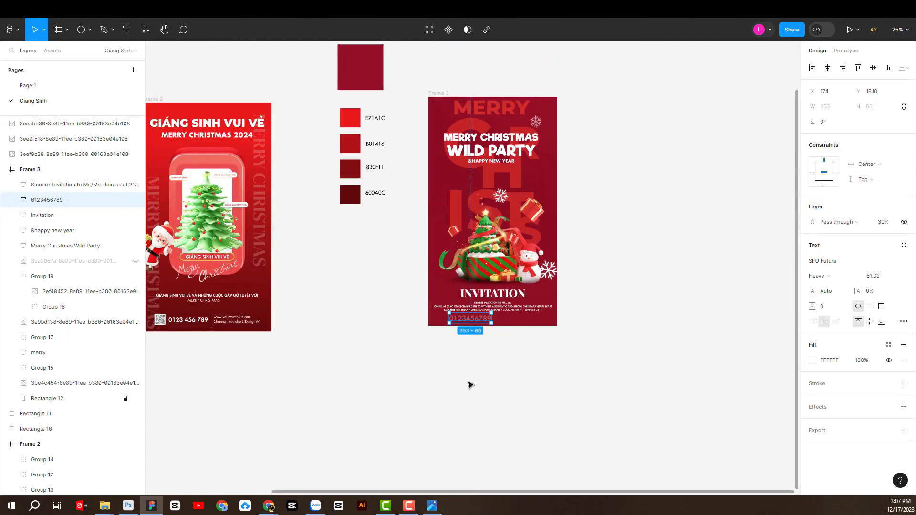
click(305, 363)
click(186, 333)
drag(164, 333, 488, 301)
scroll(495, 362, up, 3)
Step: Delete the standalone phone number text and nudge the copied contact group left to X 99, Y 1810
click(475, 306)
key(Delete)
click(482, 354)
key(shift+Left)
key(shift+Left)
key(shift+Left)
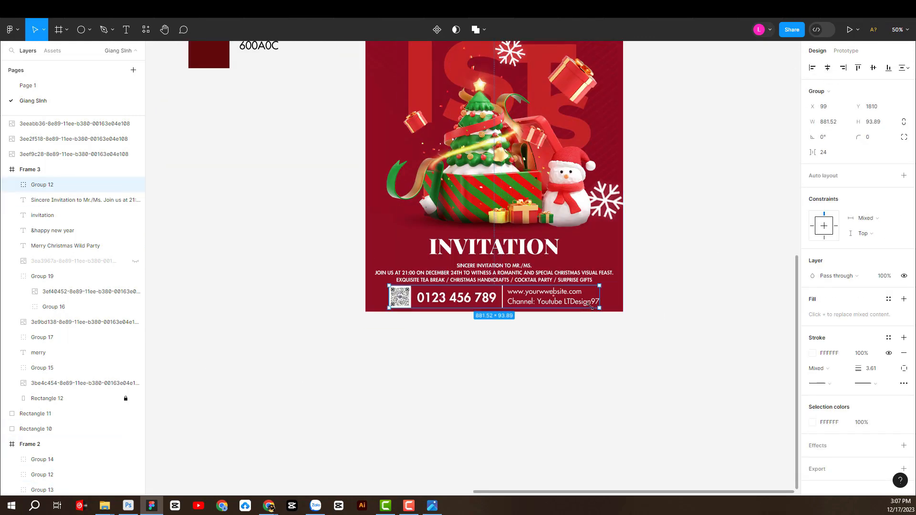
Step: Try 50% opacity on all parts of the contact group, including the QR code, and undo it
key(Return)
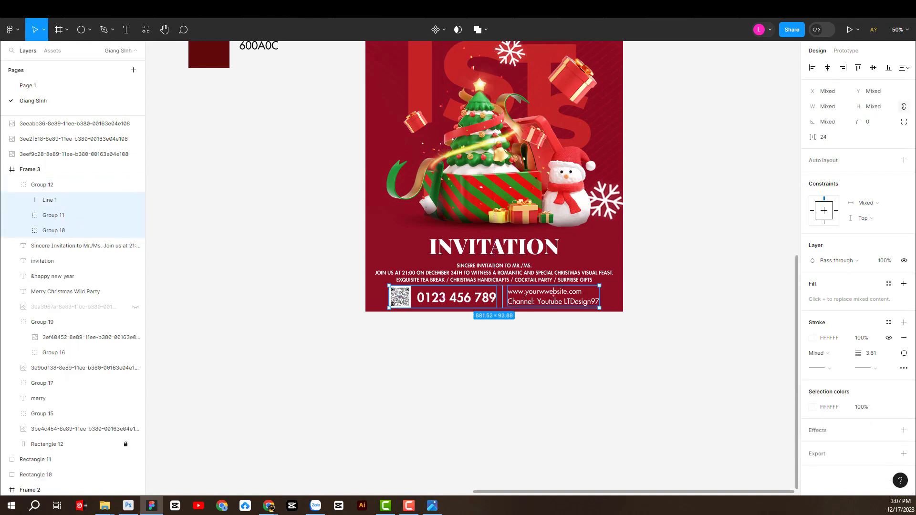
click(884, 260)
text(50)
key(Return)
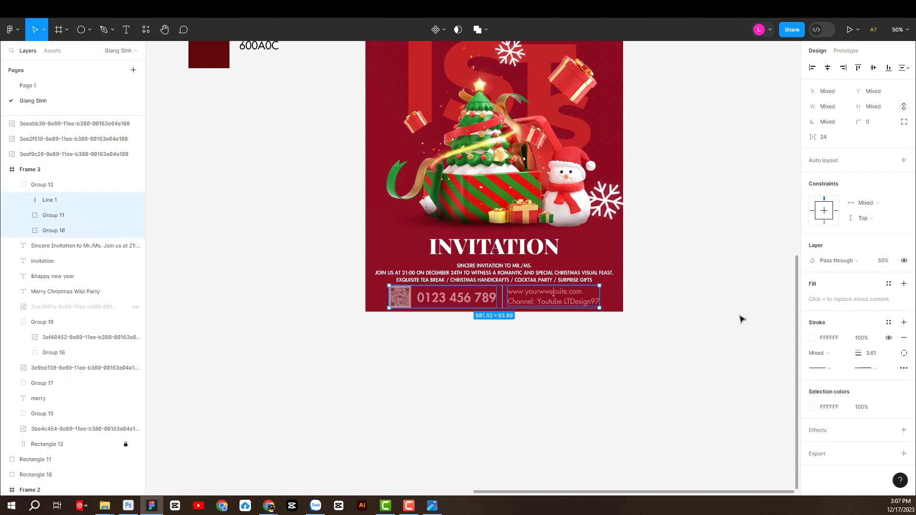
key(ctrl+z)
Step: Set the phone number, website text and divider line in the contact group to 50% opacity, leaving out the QR code
double_click(477, 299)
shift+click(527, 301)
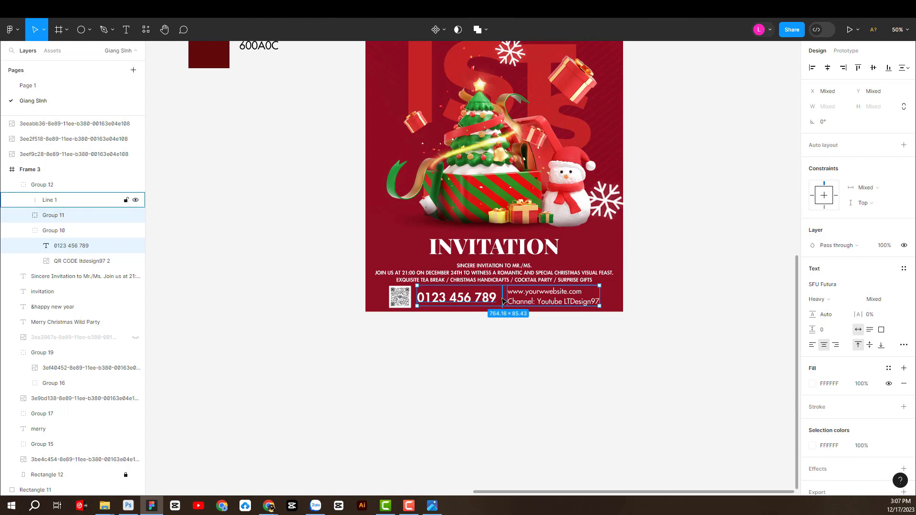
shift+click(503, 301)
click(888, 248)
text(50)
key(Return)
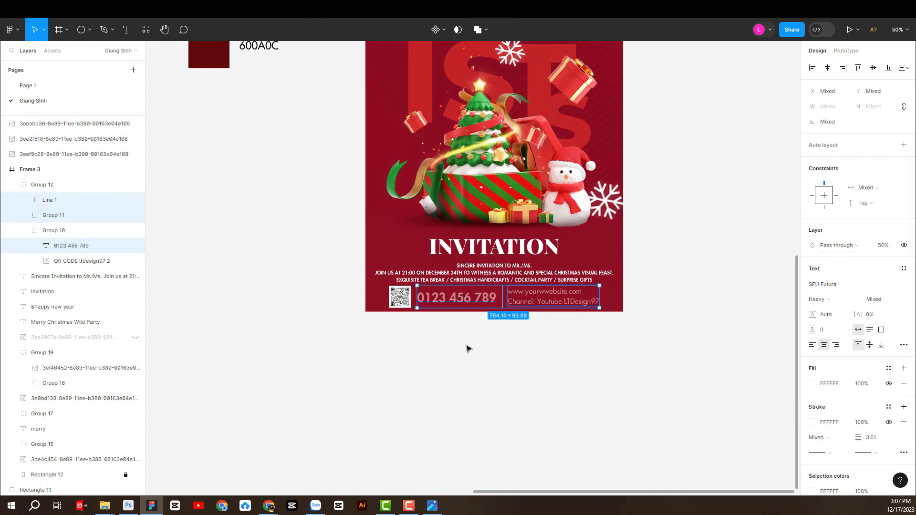
Step: Move the INVITATION heading, the paragraph and the contact group up slightly together
click(470, 356)
scroll(477, 344, up, 1)
drag(636, 376, 385, 245)
drag(494, 282, 494, 277)
click(522, 363)
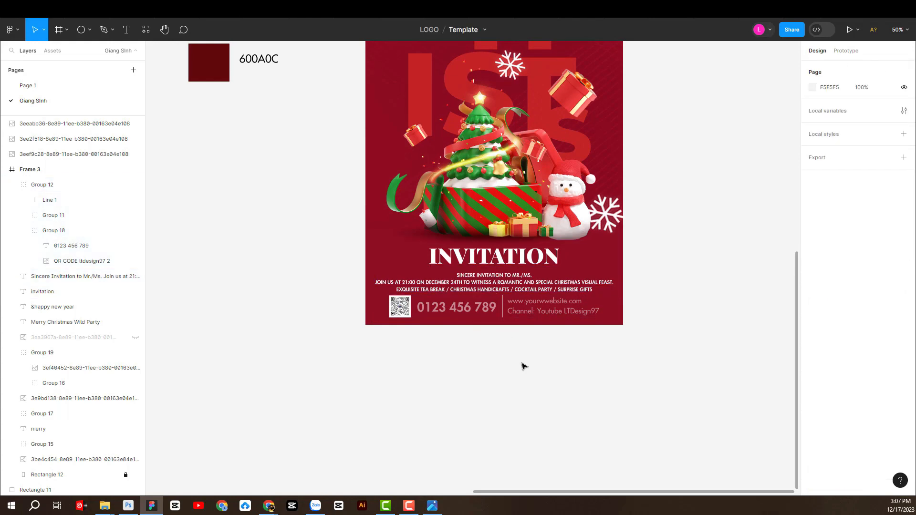
key(minus)
scroll(524, 366, up, 1)
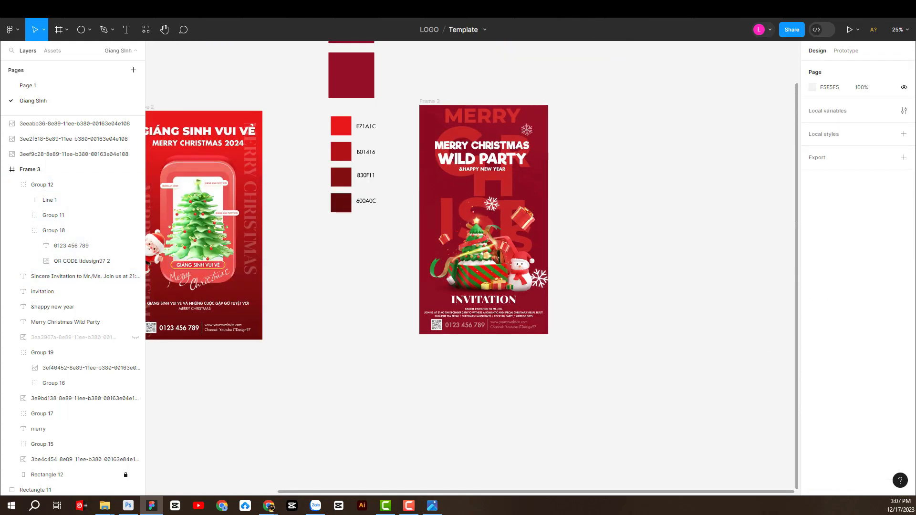
Step: Import the small glowing light image at 117 × 114 into the poster and place four instances around the tree
key(alt+Tab)
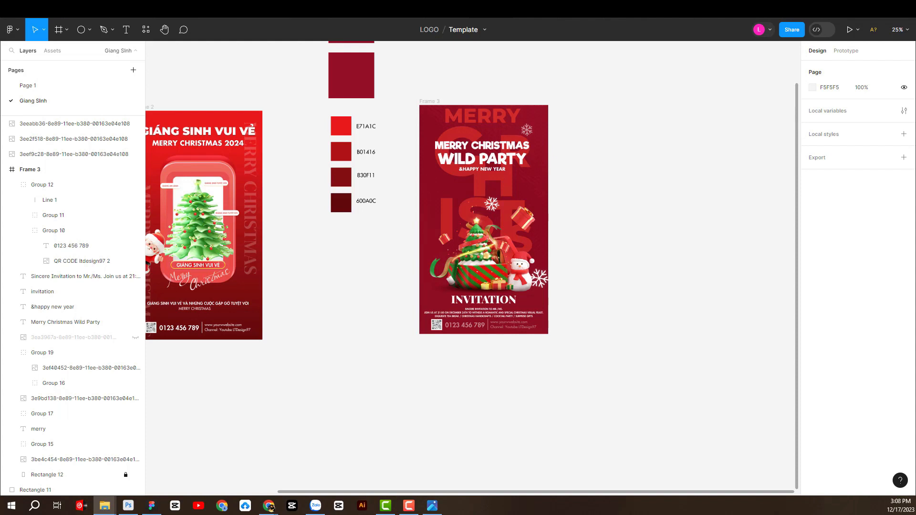
click(505, 250)
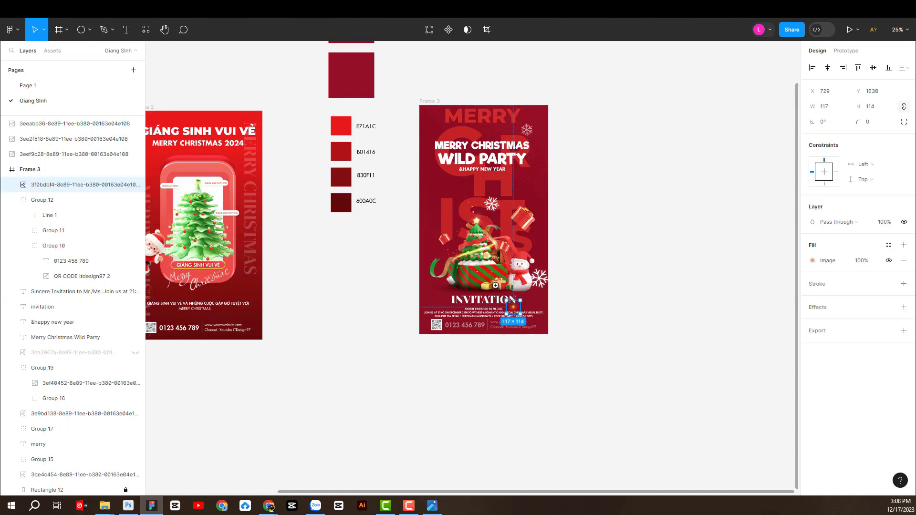
key(plus)
drag(518, 215, 426, 216)
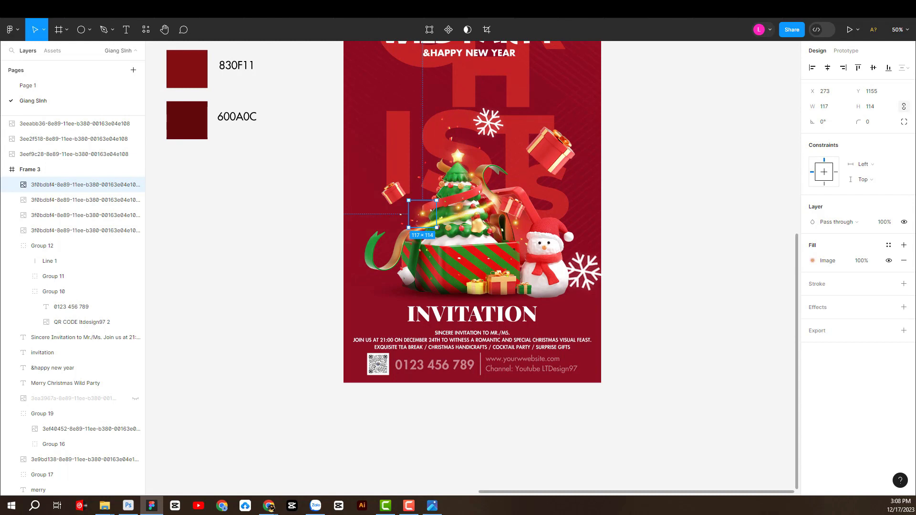
Step: Delete three of the four light images around the tree, including the one left of the tree
key(alt+Tab)
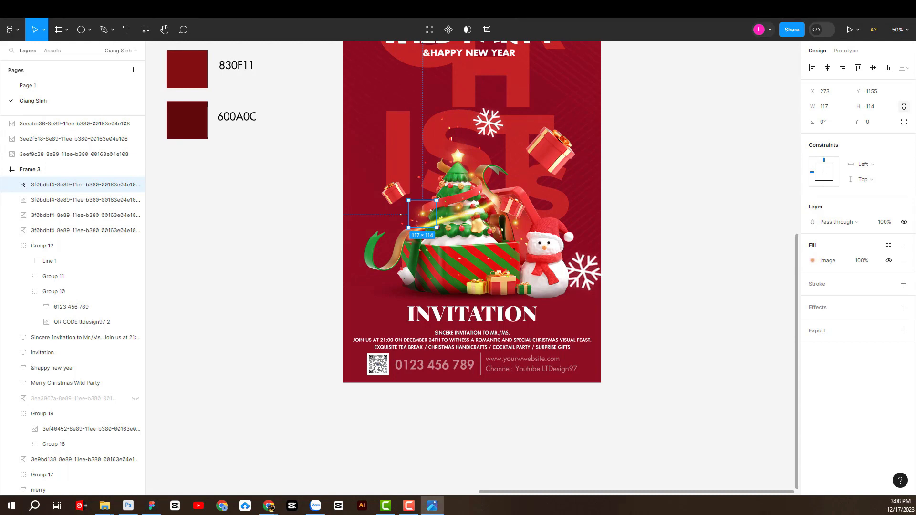
click(470, 181)
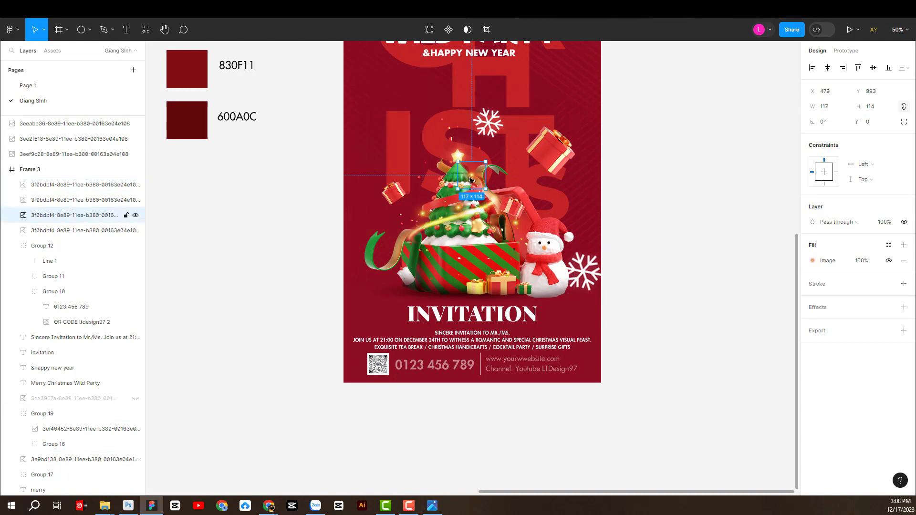
key(Delete)
click(458, 208)
key(Delete)
scroll(611, 253, up, 1)
click(423, 227)
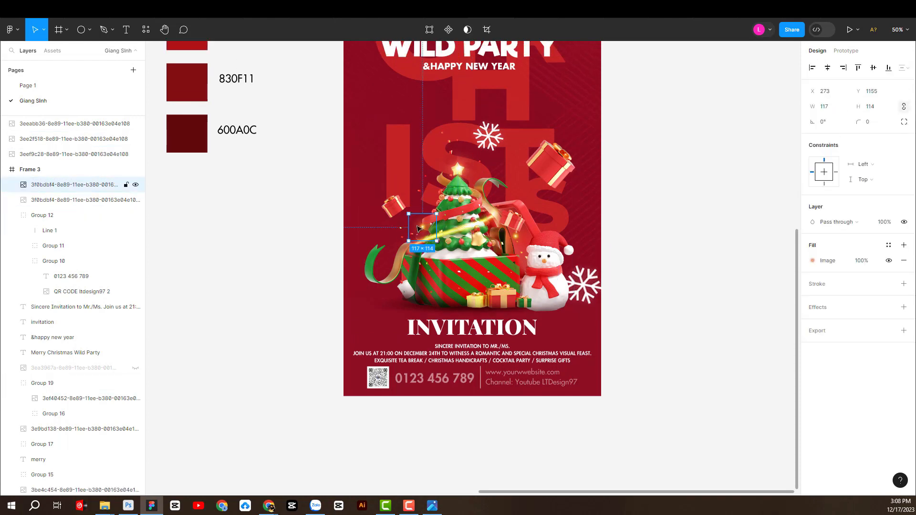
key(Delete)
key(ctrl+minus)
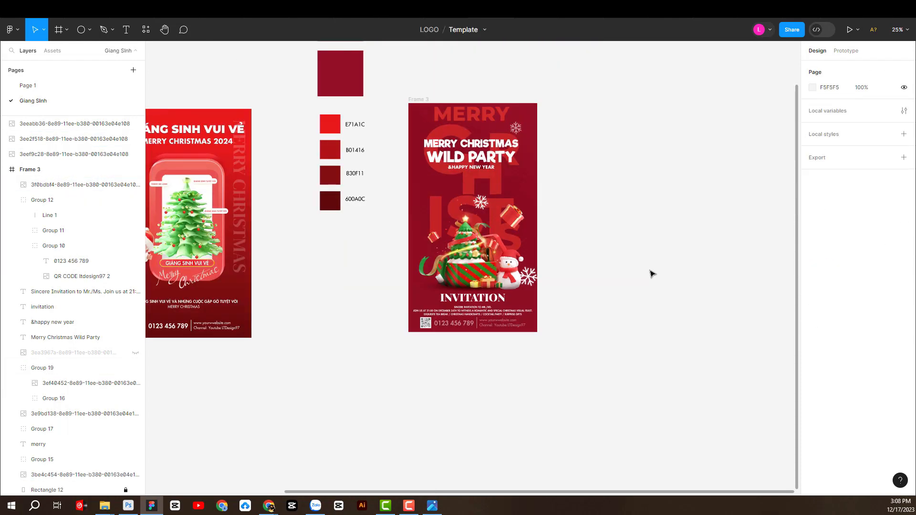